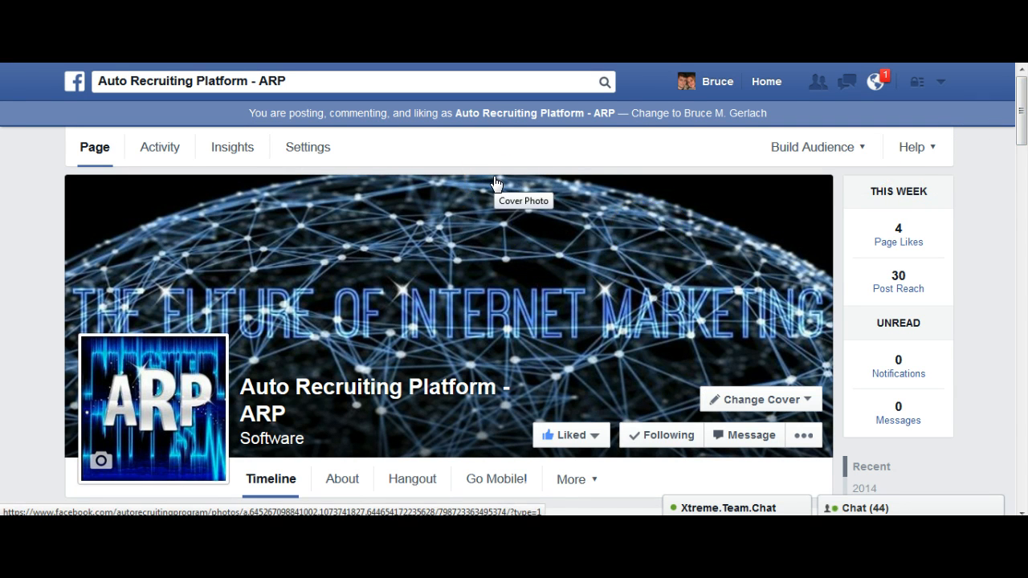
# - Open the ARP's Xtreme Team group from the home feed and look over its recent post on creating a fan page
pyautogui.click(356, 134)
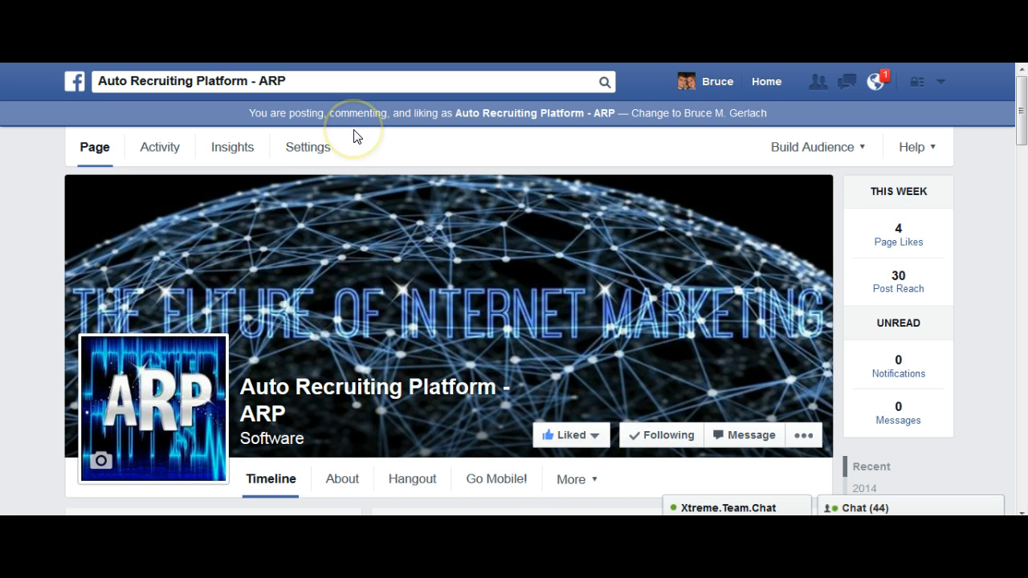
pyautogui.click(761, 82)
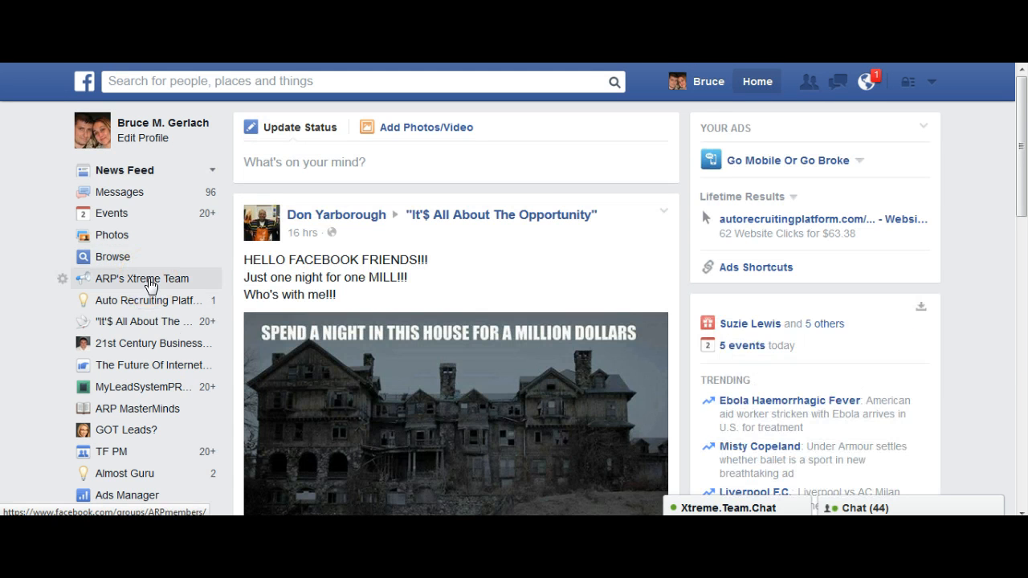
pyautogui.click(150, 282)
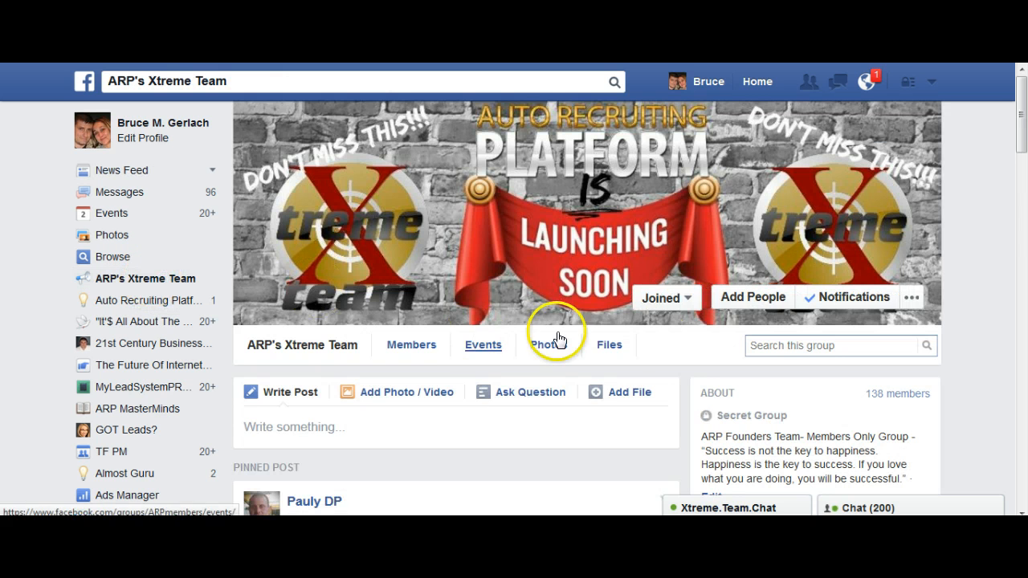
pyautogui.moveTo(1022, 95); pyautogui.dragTo(1024, 141)
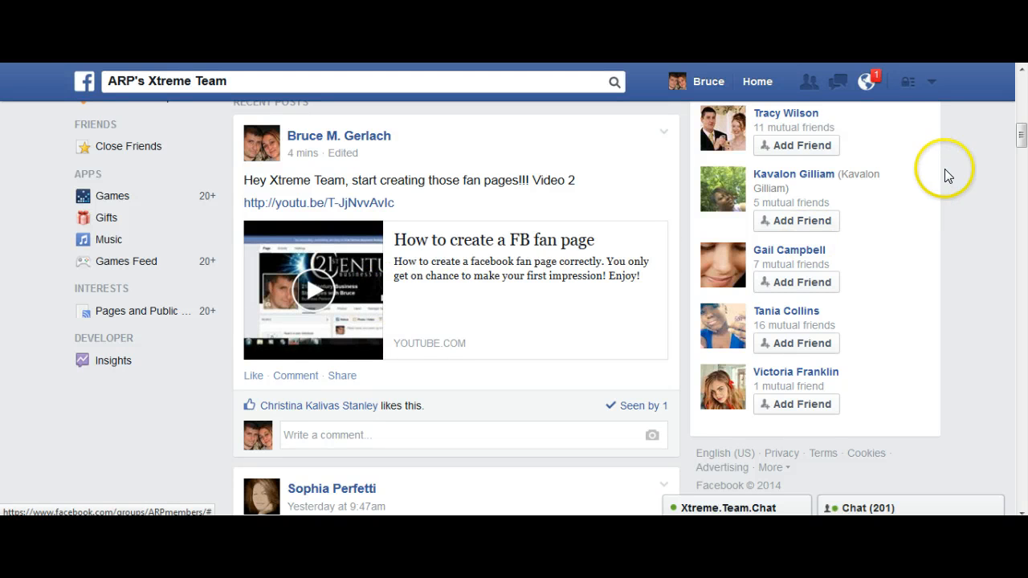
pyautogui.moveTo(1022, 138); pyautogui.dragTo(1023, 88)
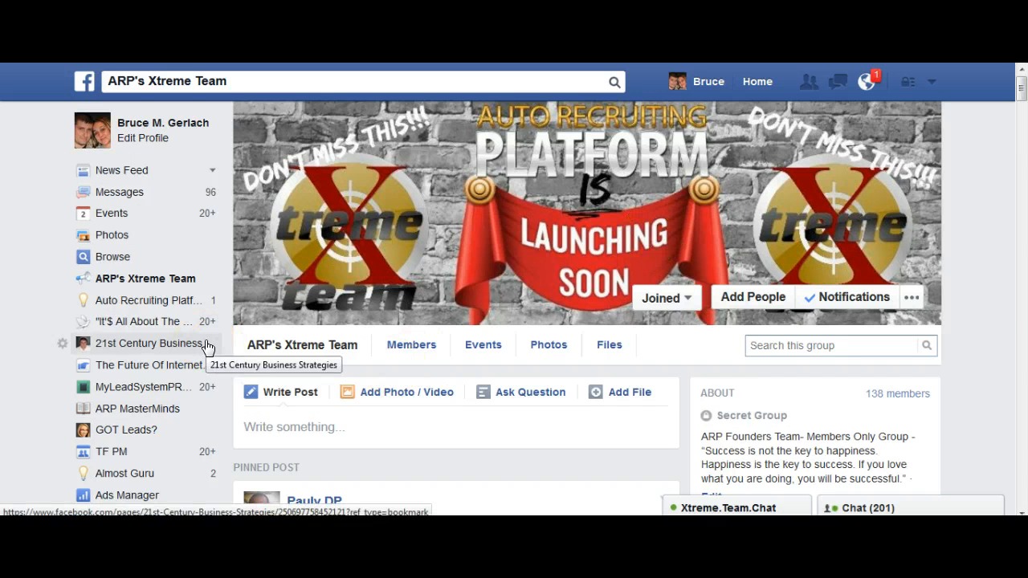
# - Open the Auto Recruiting Platform - ARP page and go to its Hangout app
pyautogui.scroll(-2, 206, 347)
pyautogui.click(167, 454)
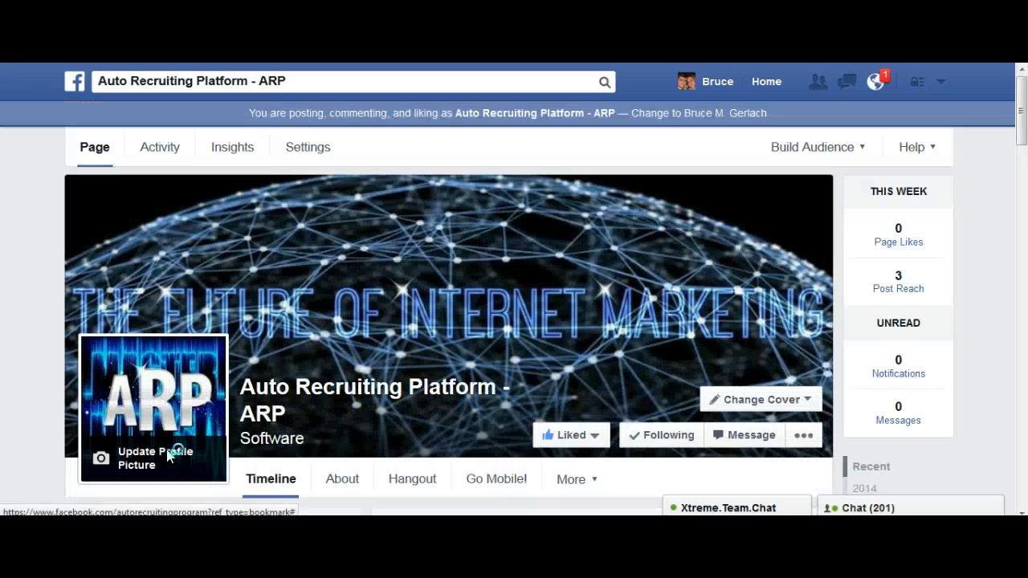
pyautogui.moveTo(1022, 118); pyautogui.dragTo(1018, 127)
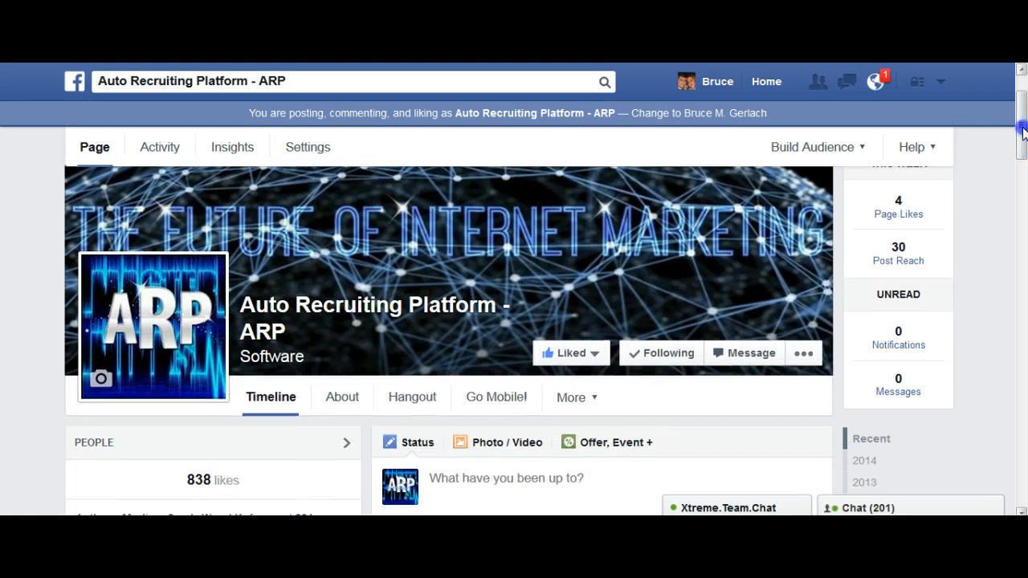
pyautogui.click(411, 401)
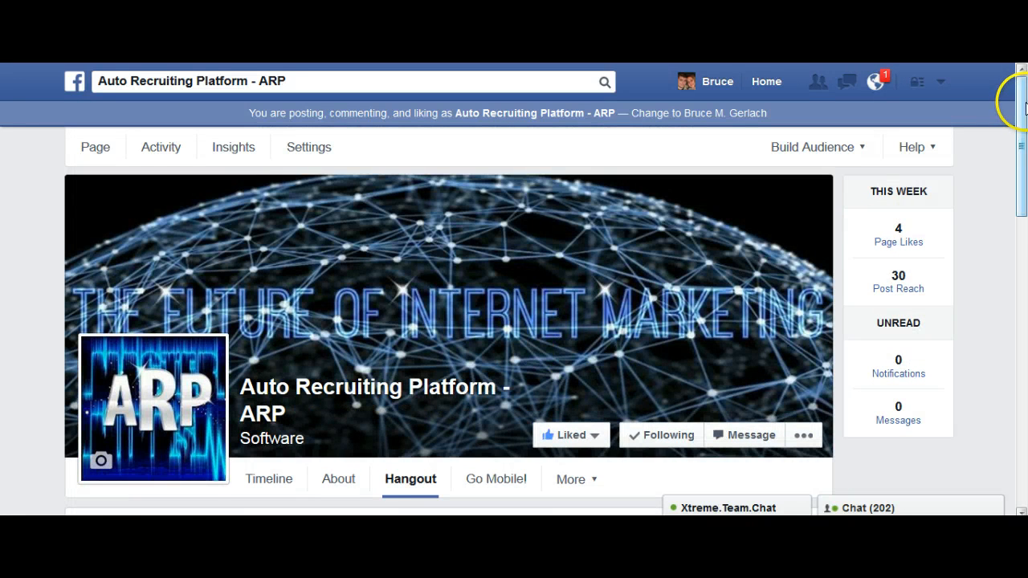
# - Show the Hangout app's admin controls and open its PRO section
pyautogui.moveTo(1025, 109); pyautogui.dragTo(1023, 159)
pyautogui.click(759, 218)
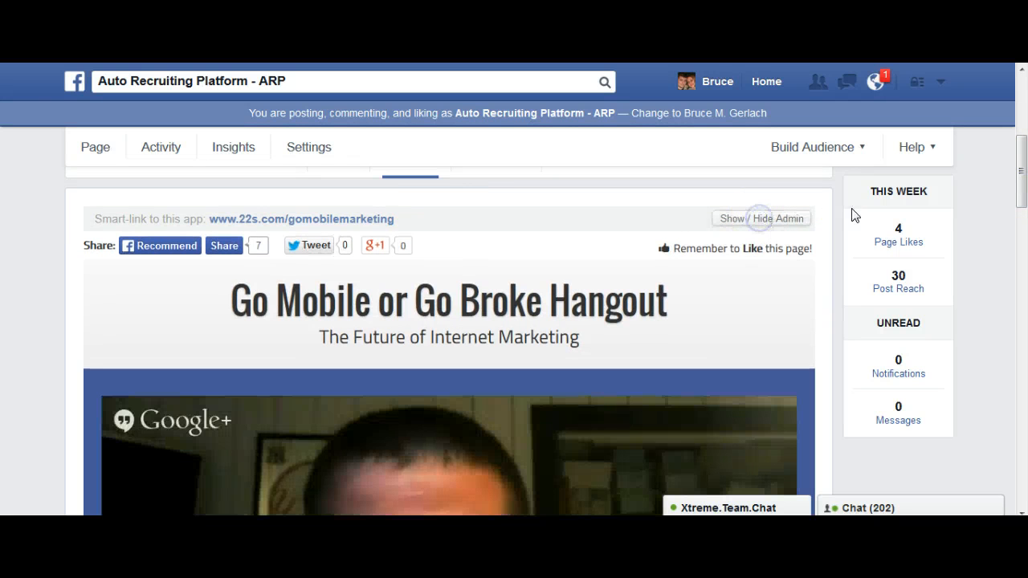
pyautogui.moveTo(1018, 153)
pyautogui.mouseDown()
pyautogui.moveTo(1023, 310)
pyautogui.moveTo(1022, 103)
pyautogui.moveTo(1018, 149)
pyautogui.mouseUp()
pyautogui.click(777, 275)
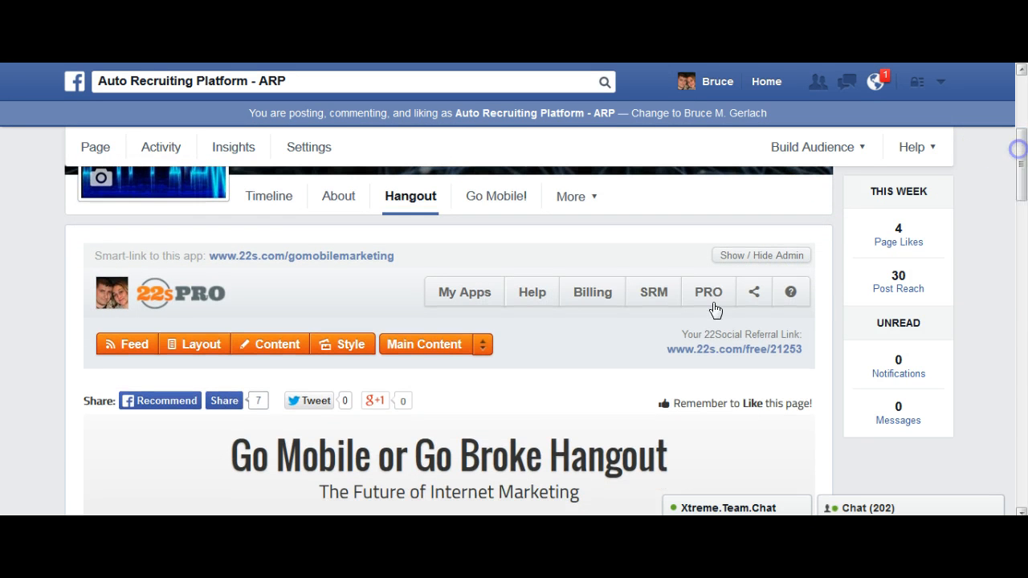
pyautogui.click(704, 292)
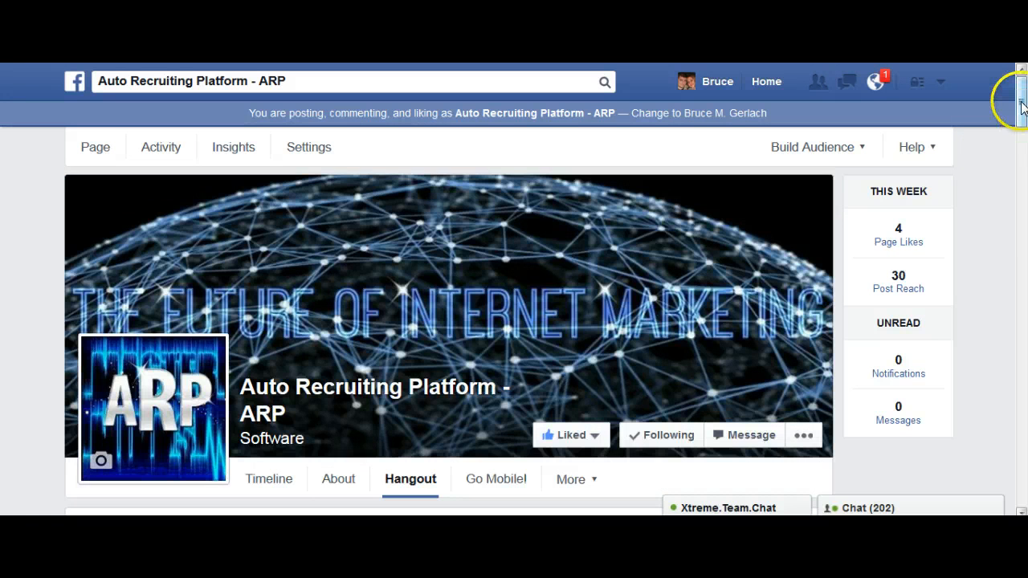
# - Look at the Gratisography site from the Copyright Free Photos resources and return to the resource list
pyautogui.moveTo(1022, 104); pyautogui.dragTo(1022, 367)
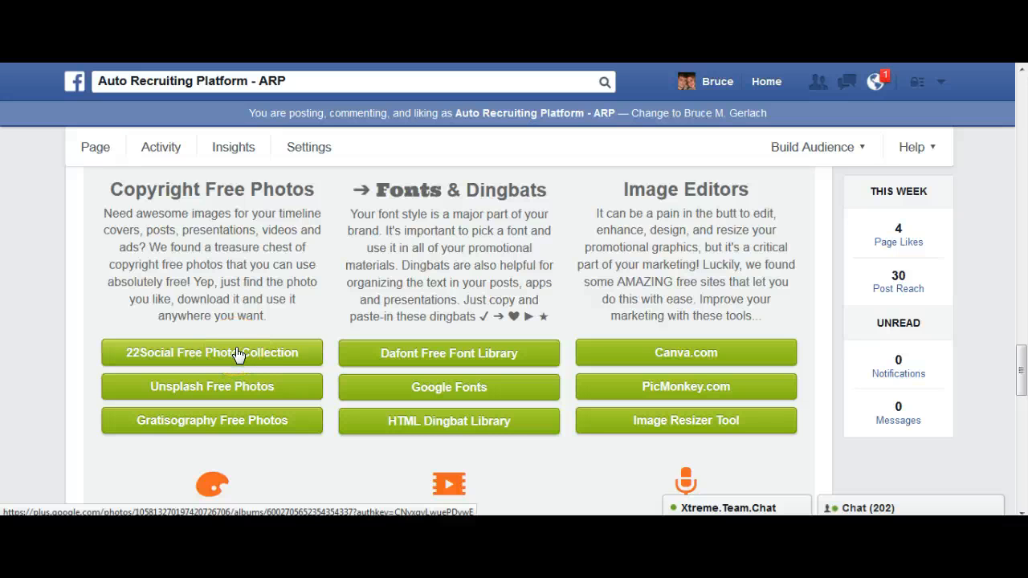
pyautogui.click(231, 423)
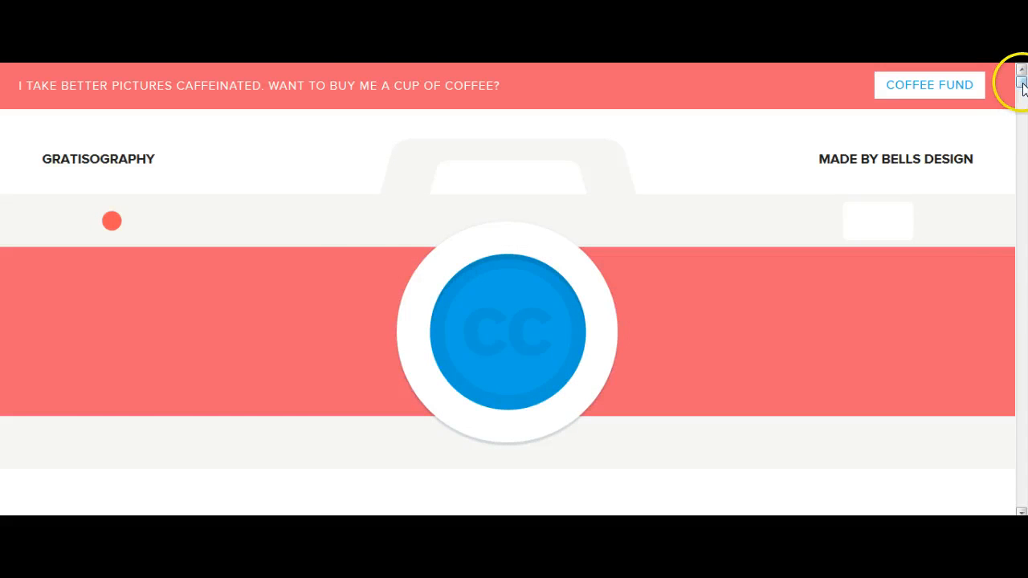
pyautogui.moveTo(1022, 83)
pyautogui.mouseDown()
pyautogui.moveTo(1022, 208)
pyautogui.moveTo(1021, 81)
pyautogui.mouseUp()
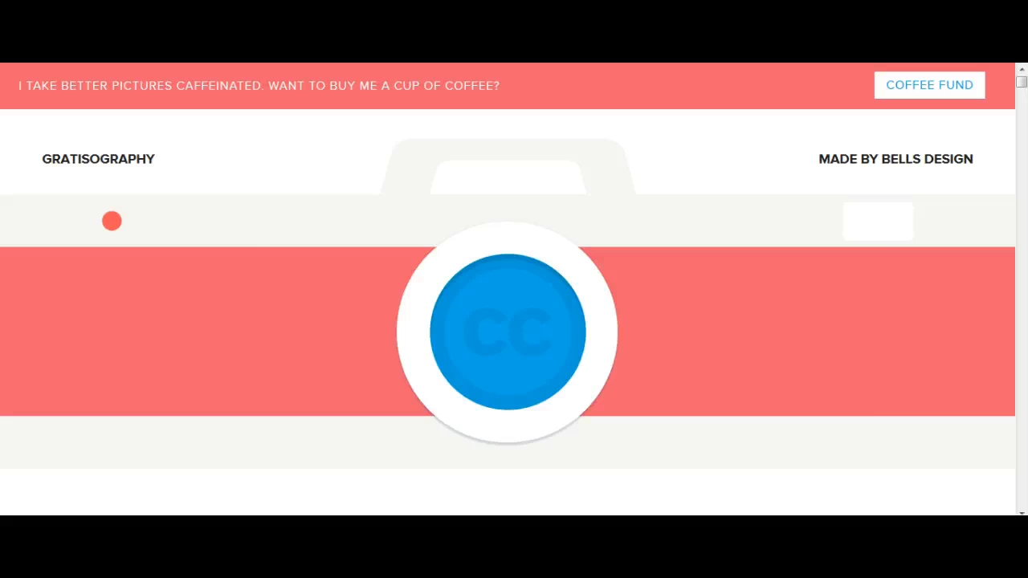
pyautogui.click(329, 63)
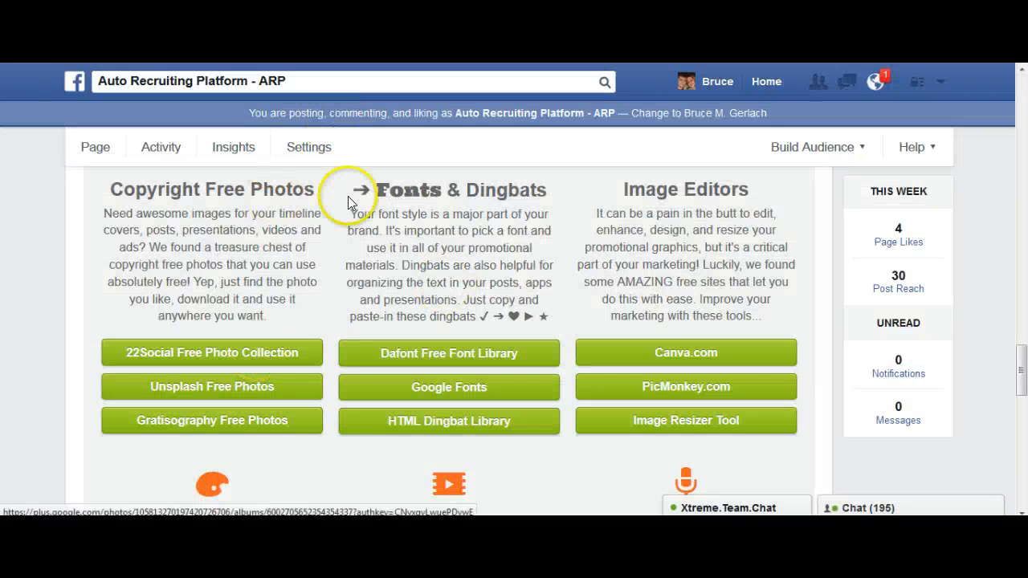
# - Go to Canva from the Image Editors resources, look through the design types and start a new Facebook Cover
pyautogui.click(695, 358)
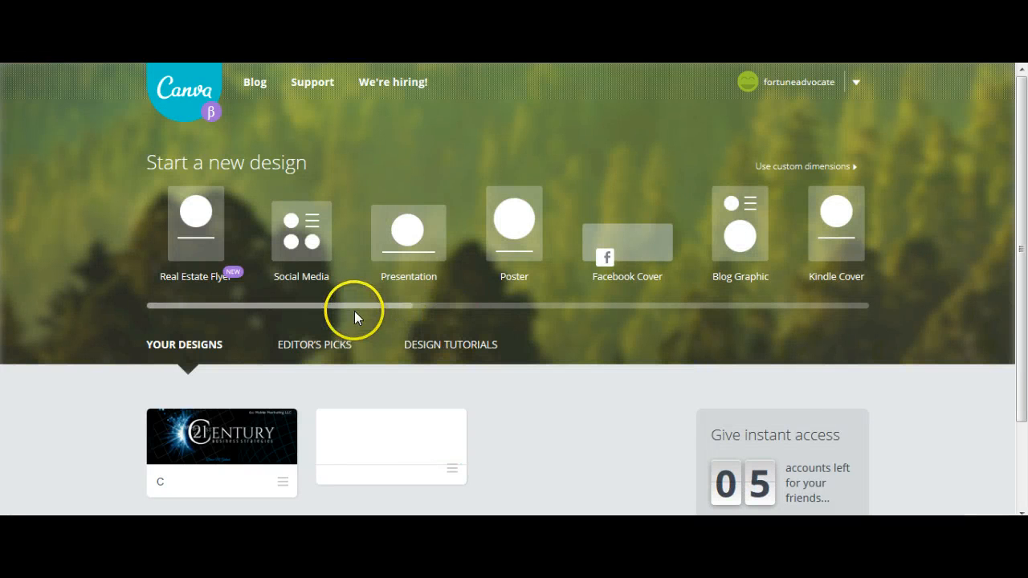
pyautogui.moveTo(354, 311); pyautogui.dragTo(825, 309)
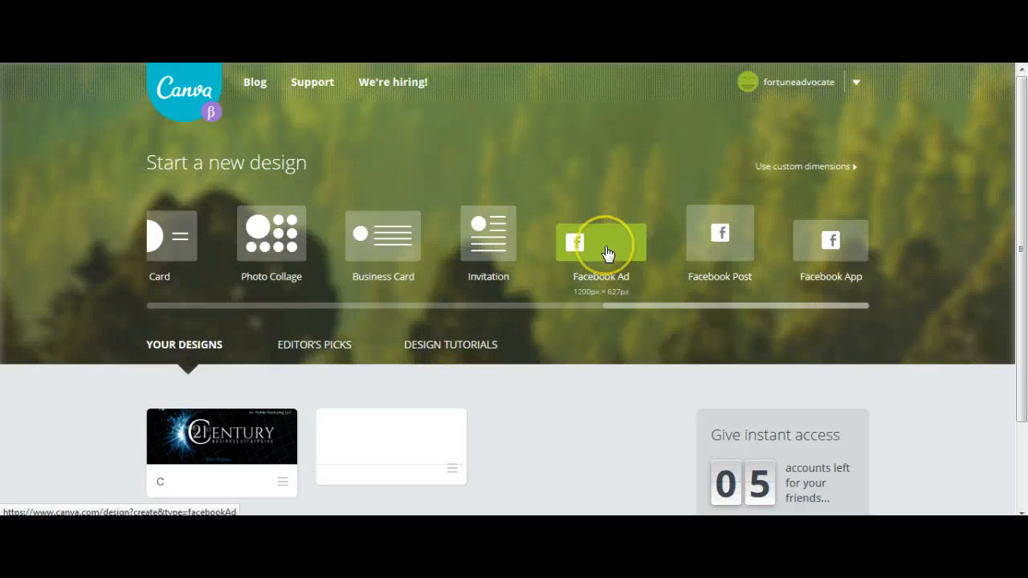
pyautogui.moveTo(635, 312); pyautogui.dragTo(171, 327)
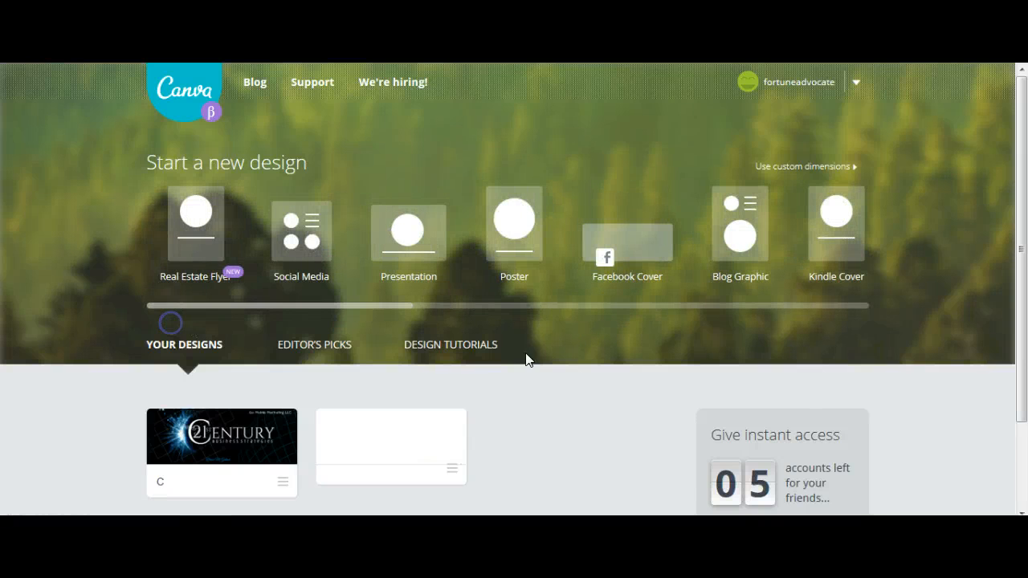
pyautogui.click(633, 258)
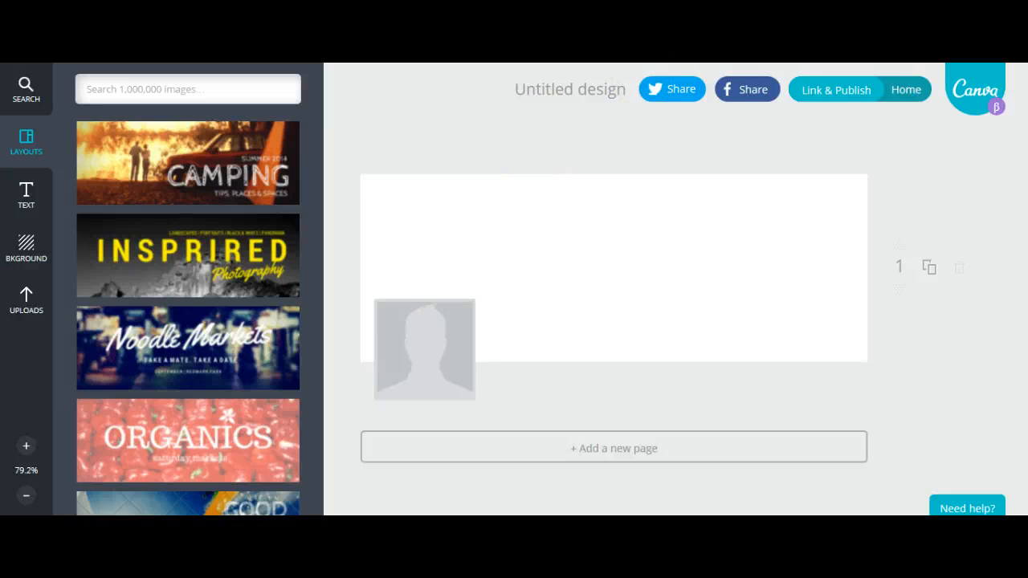
# - Search Google for "21st century images" in a new tab and browse the image results
pyautogui.hotkey('ctrl', 't')
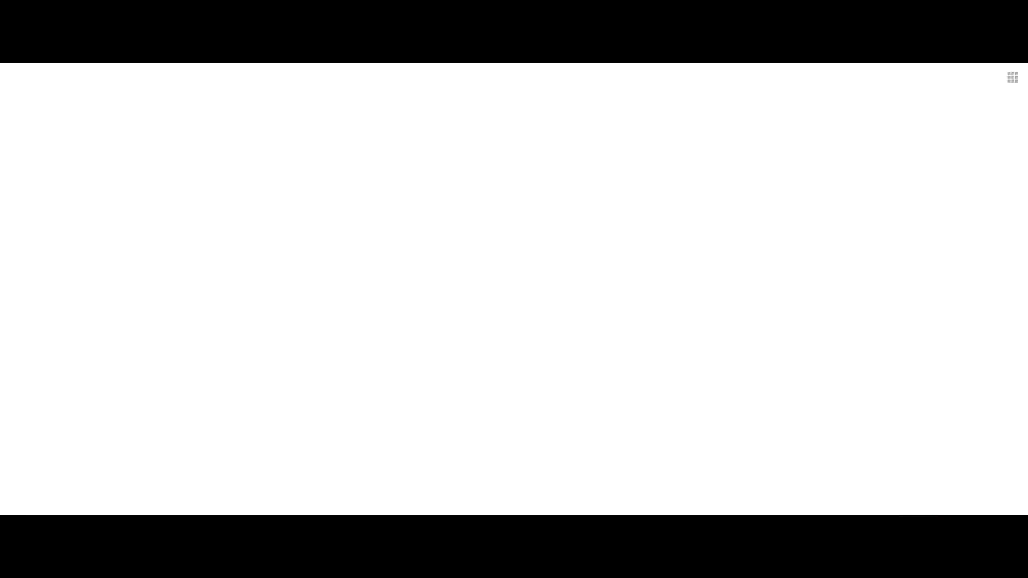
pyautogui.write('21st')
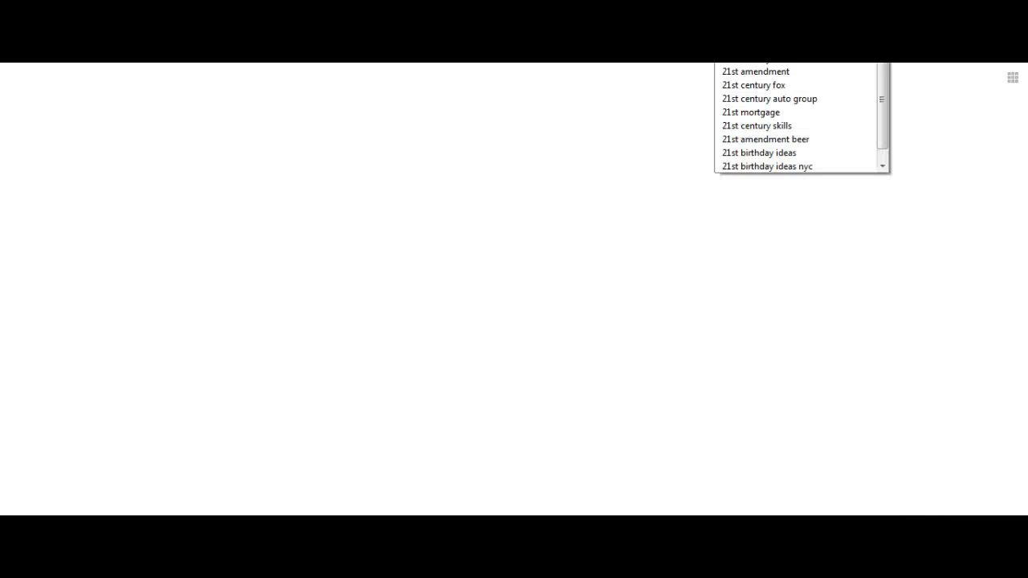
pyautogui.write(' century')
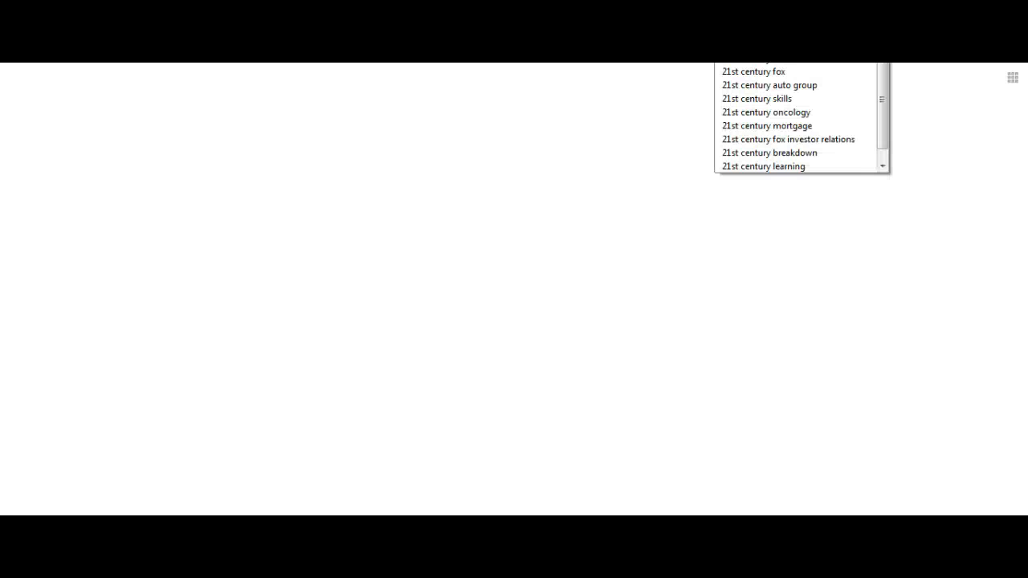
pyautogui.click(759, 187)
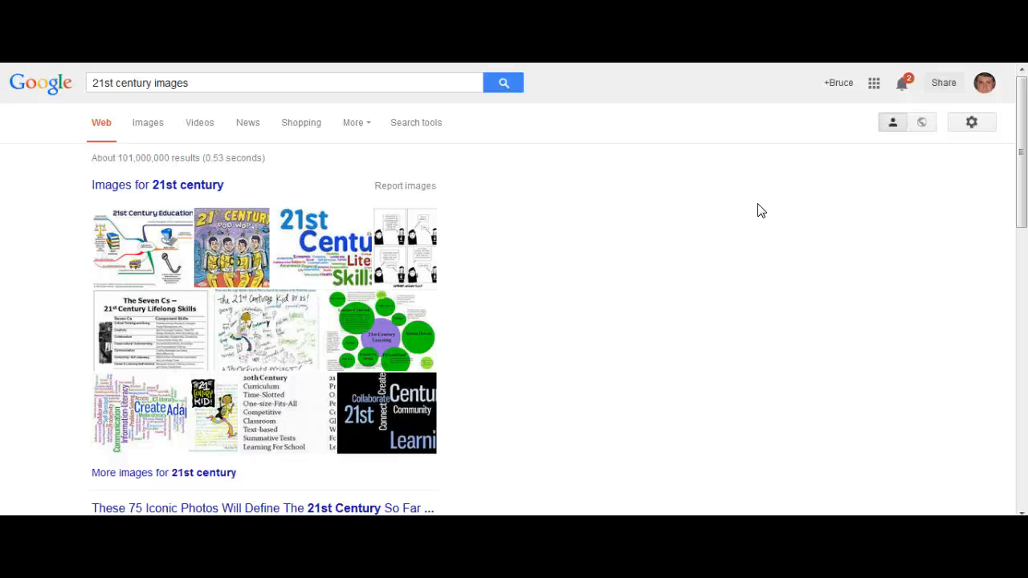
pyautogui.click(161, 191)
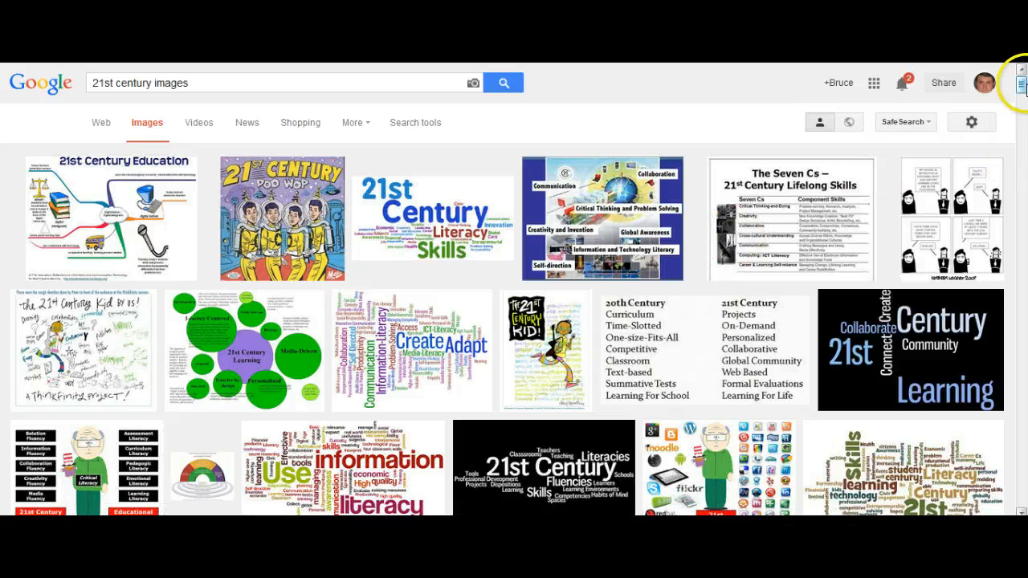
pyautogui.moveTo(1021, 86); pyautogui.dragTo(1022, 98)
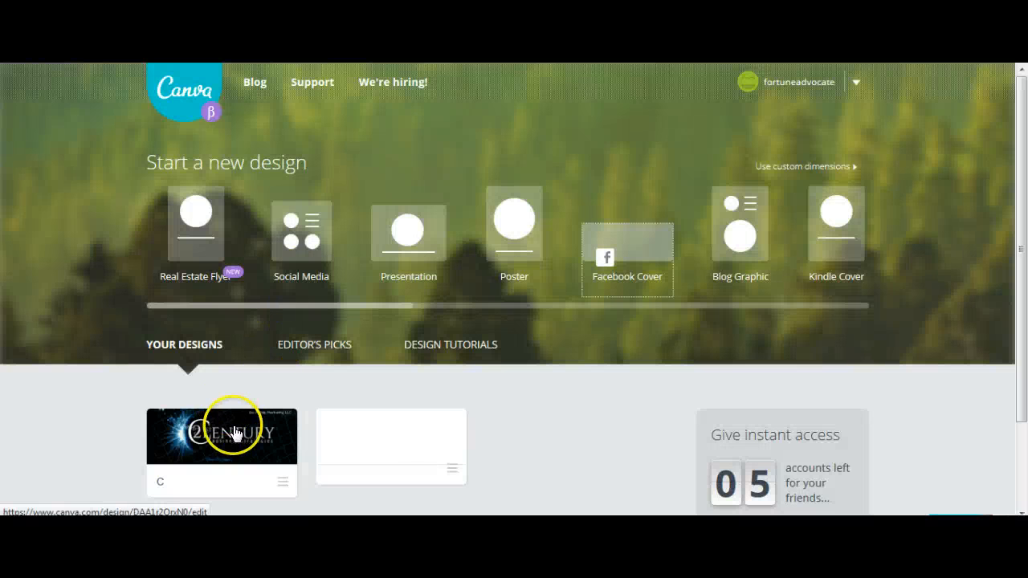
# - Open the existing 21st Century cover design in Canva to view it
pyautogui.click(235, 434)
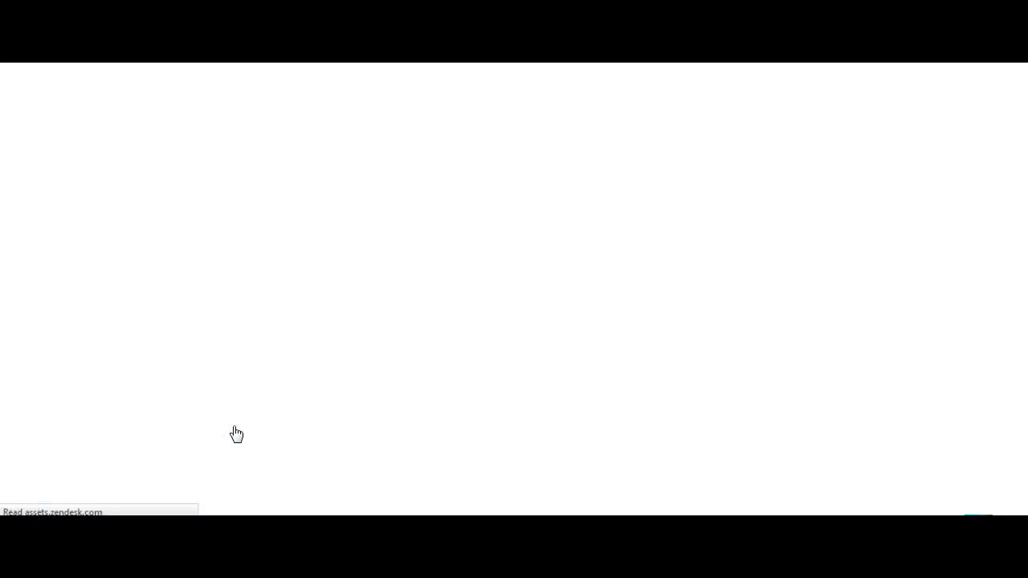
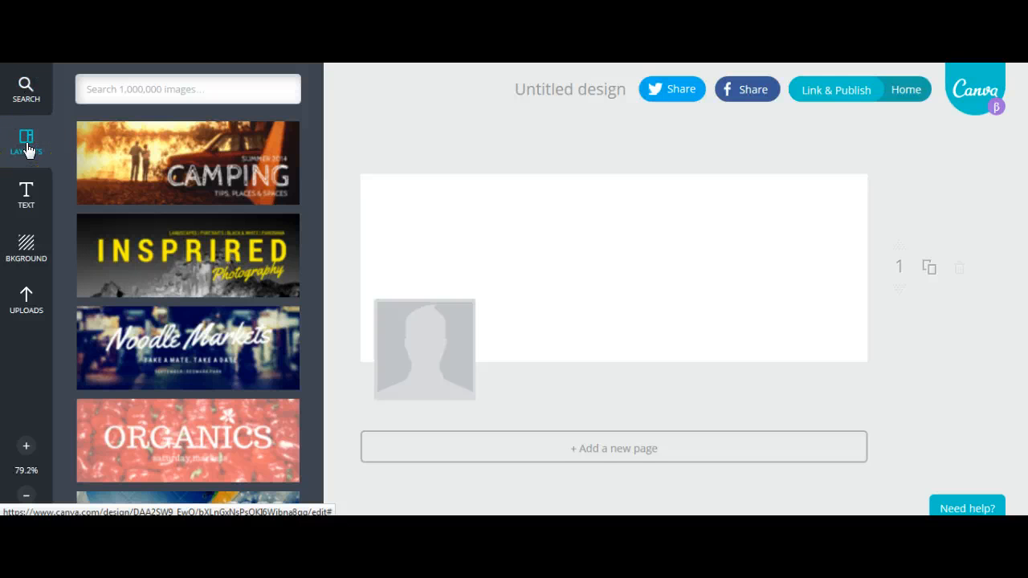
# - Add the round green badge with a dotted border to the blank Facebook cover and change its text to ARP
pyautogui.click(26, 195)
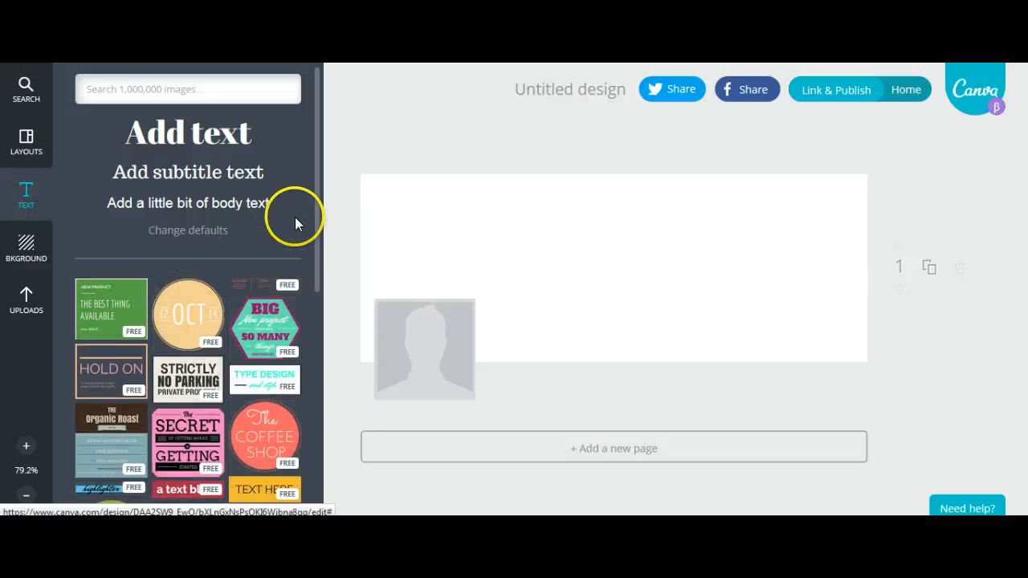
pyautogui.moveTo(316, 168); pyautogui.dragTo(318, 408)
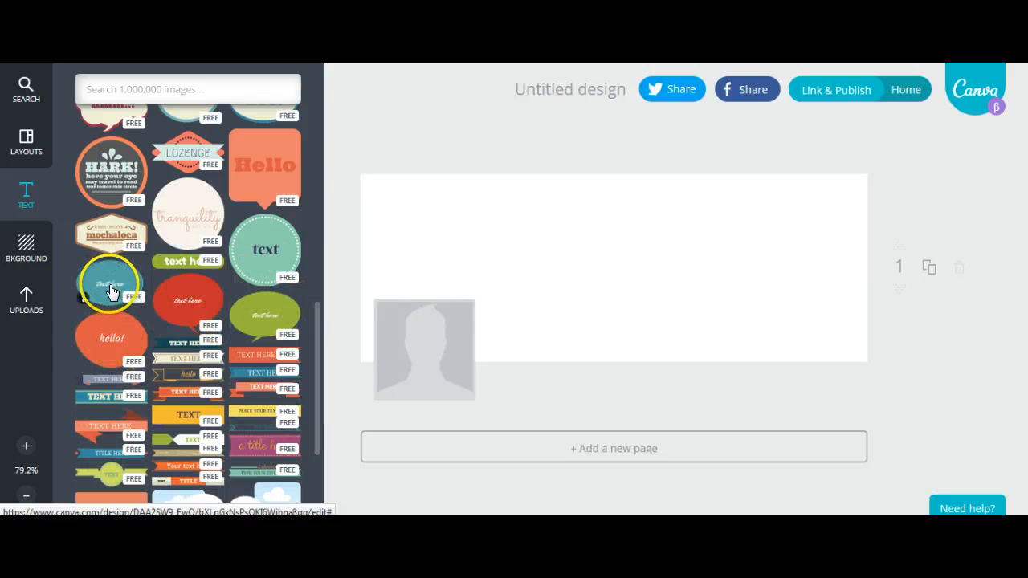
pyautogui.click(265, 258)
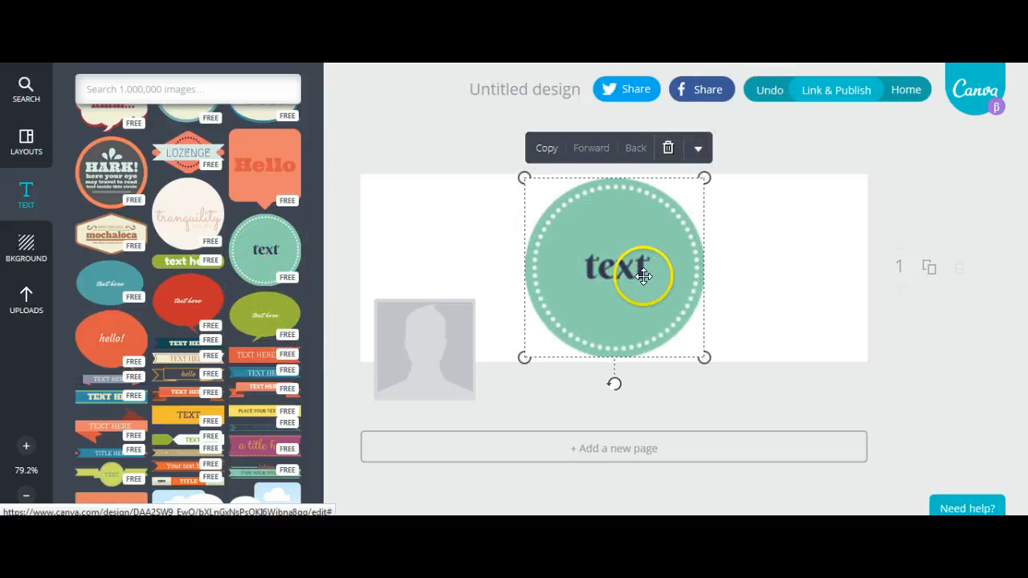
pyautogui.doubleClick(646, 269)
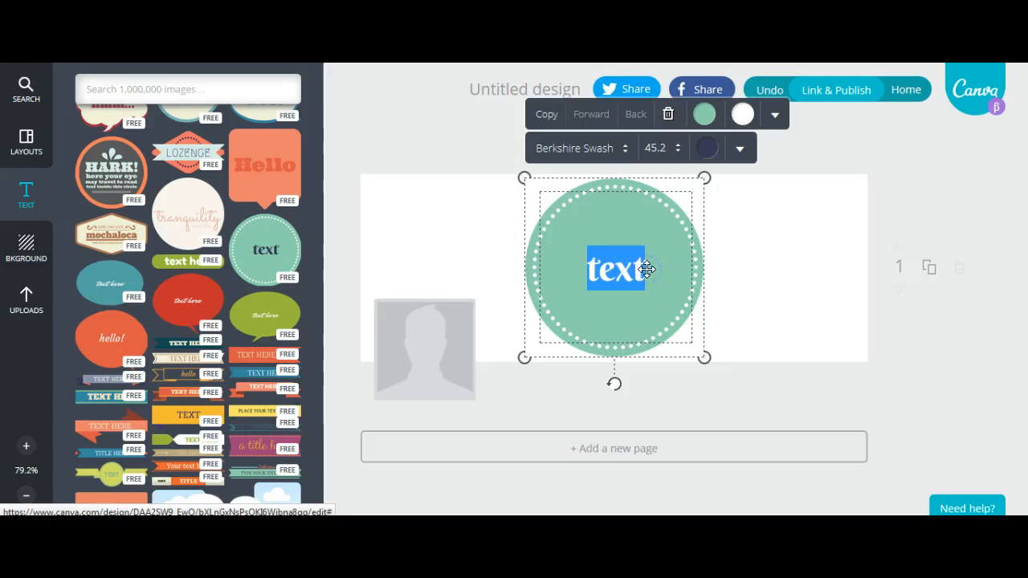
pyautogui.write('ARP')
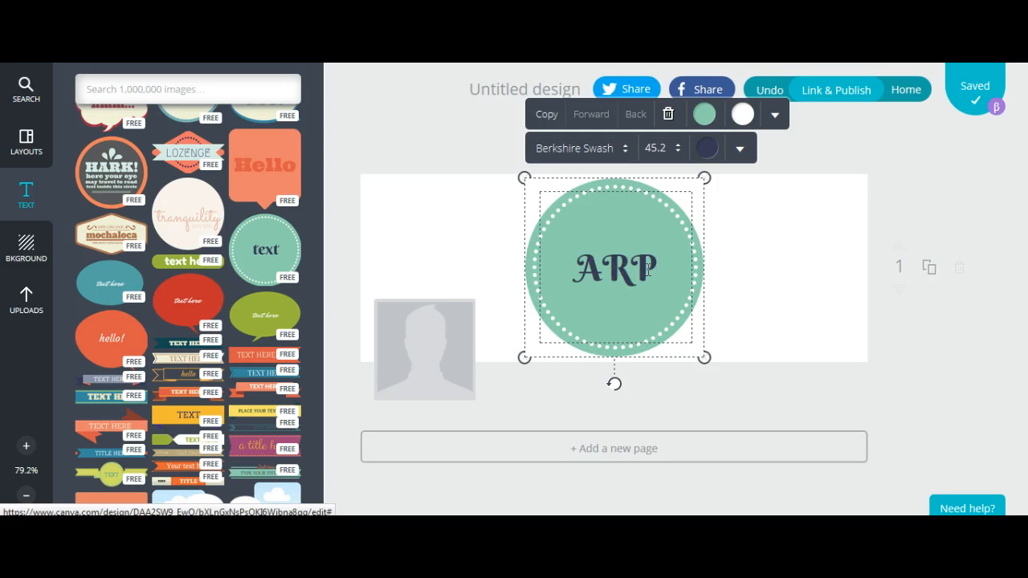
pyautogui.click(725, 304)
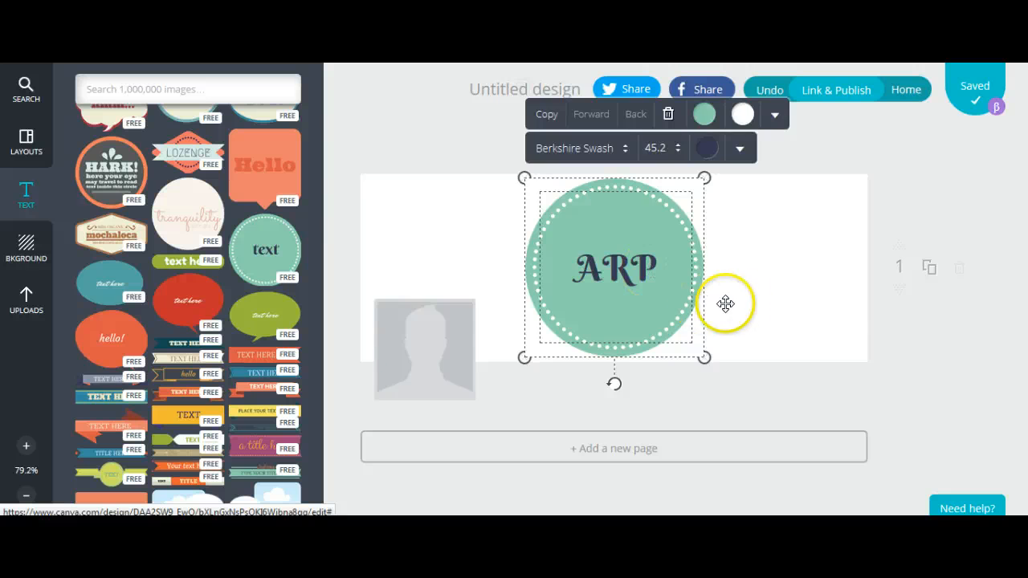
# - Delete the round green ARP badge from the cover
pyautogui.doubleClick(665, 273)
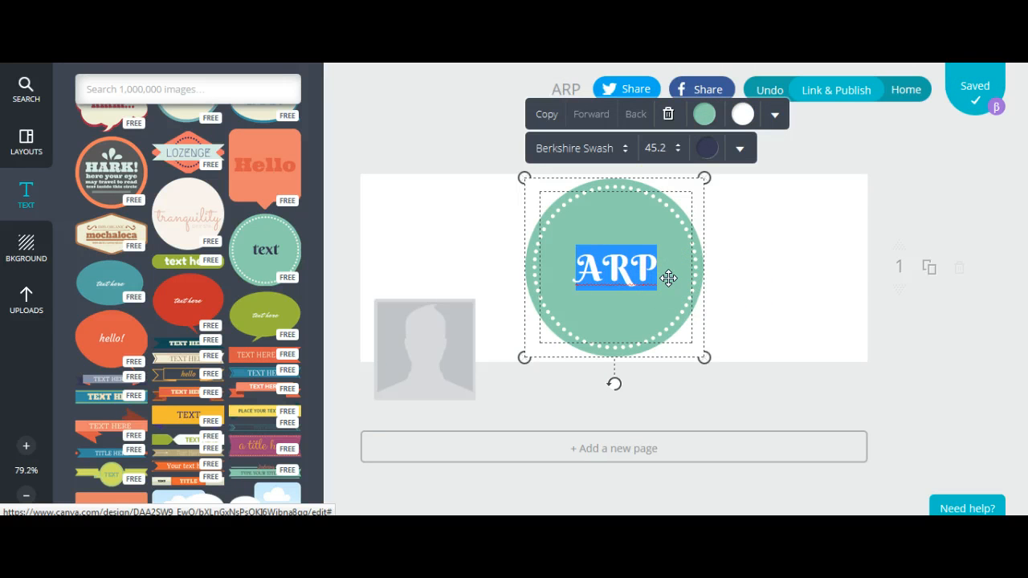
pyautogui.click(669, 118)
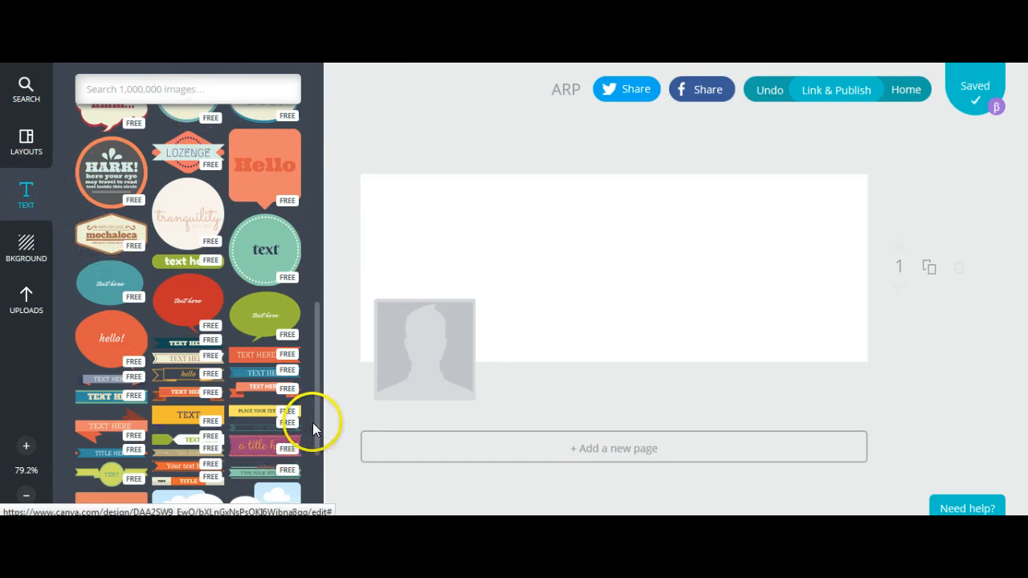
# - Add a large heading text box to the cover and replace its text with ARP
pyautogui.moveTo(313, 422); pyautogui.dragTo(329, 163)
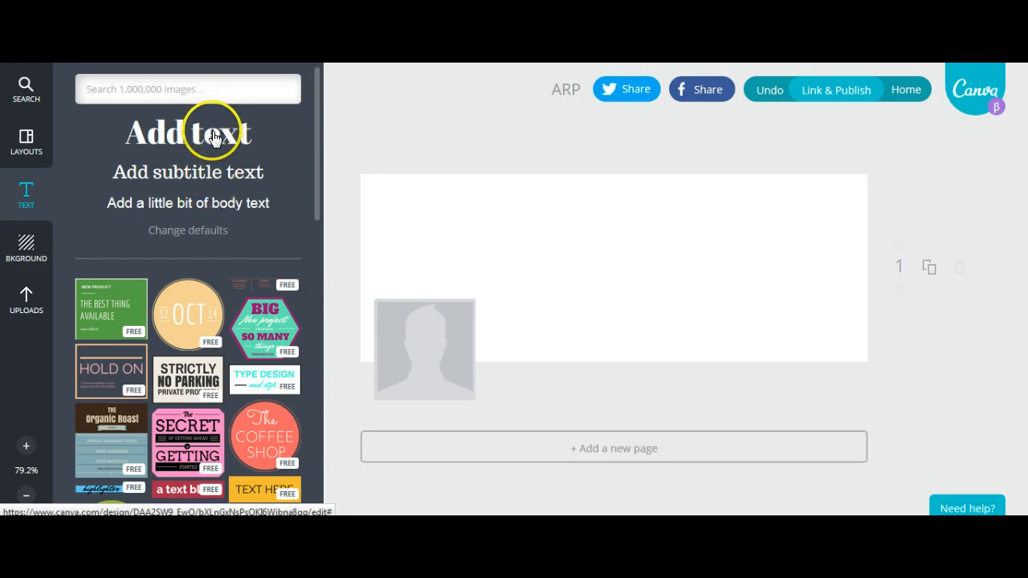
pyautogui.click(213, 136)
pyautogui.click(525, 271)
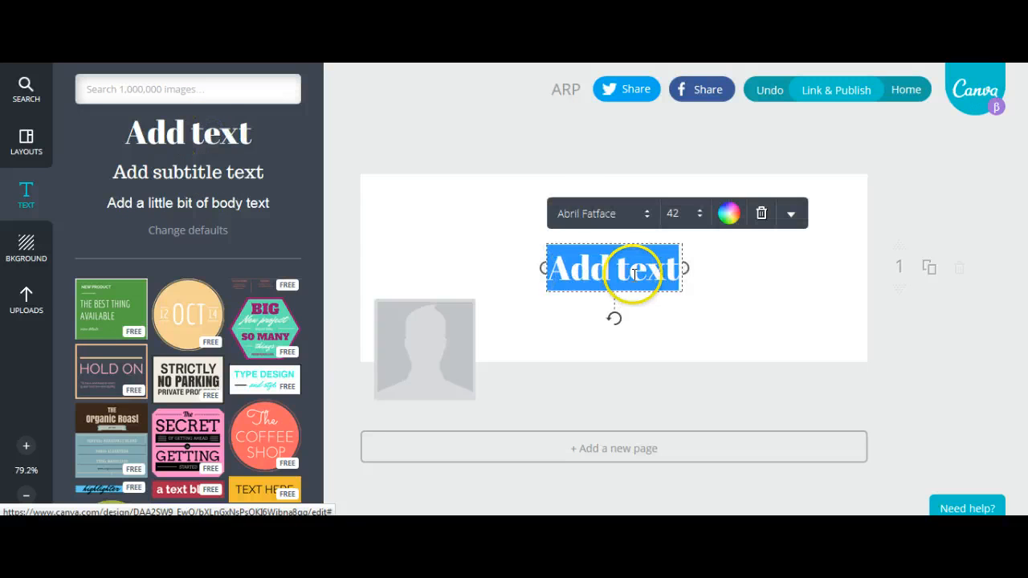
pyautogui.press('BackSpace')
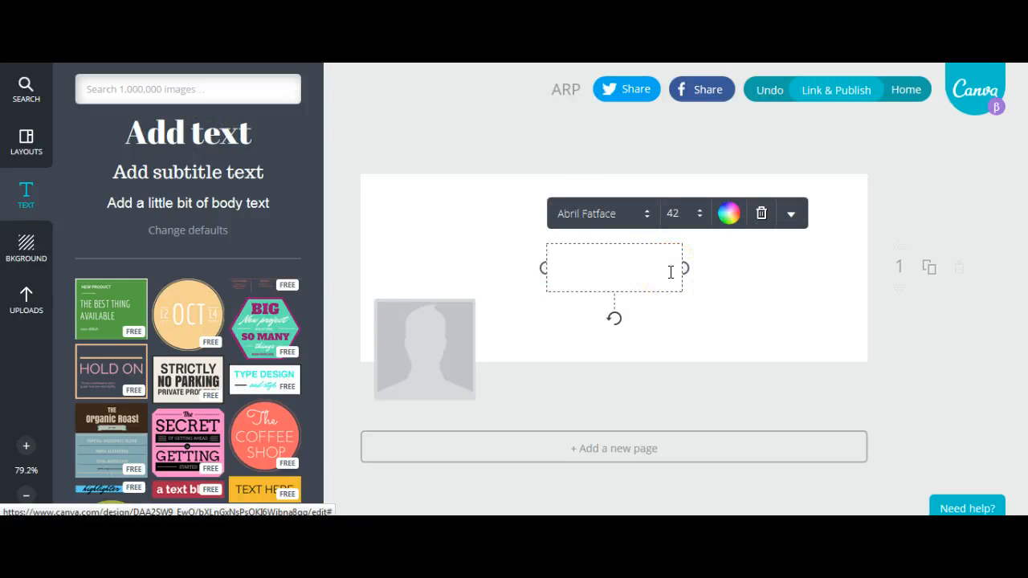
pyautogui.write('AR')
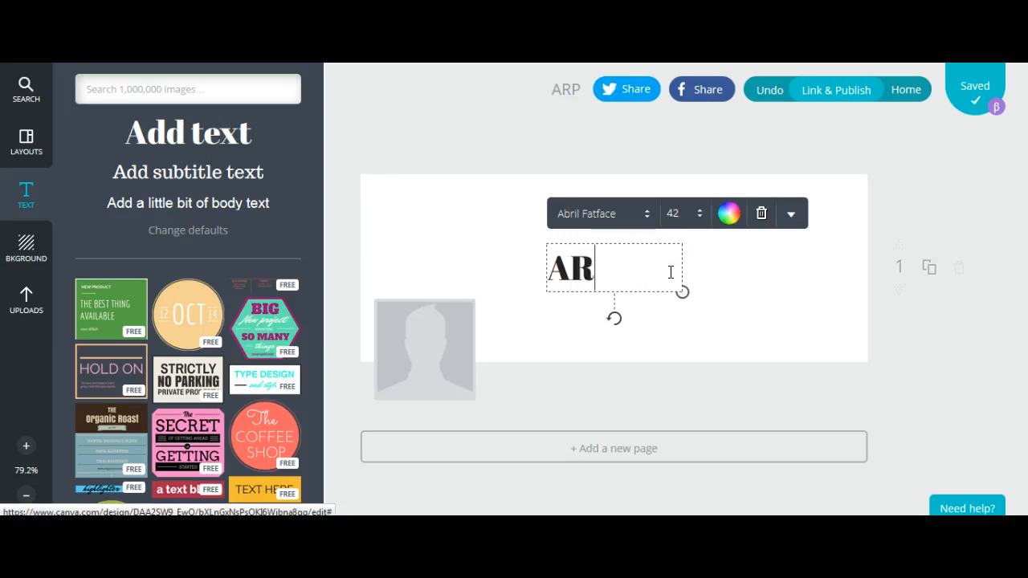
pyautogui.write('P')
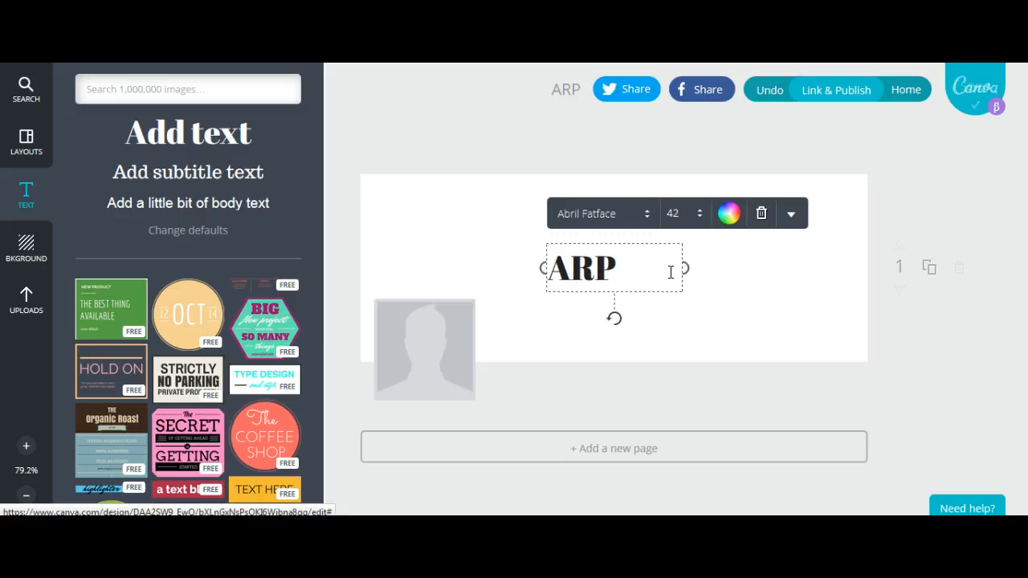
# - Clear the ARP heading and delete its text box from the cover
pyautogui.press('BackSpace')
pyautogui.press('BackSpace')
pyautogui.press('BackSpace')
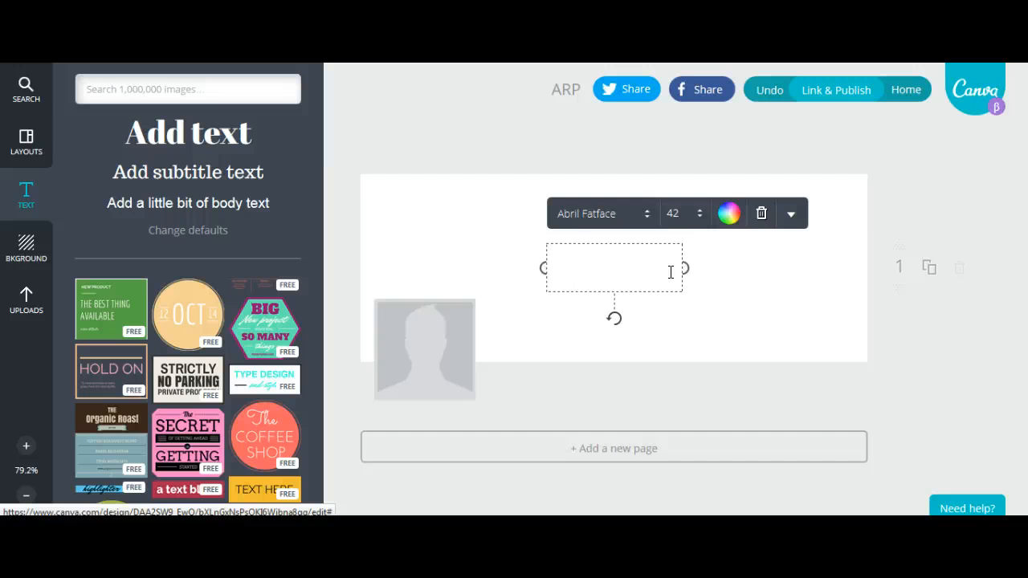
pyautogui.click(761, 214)
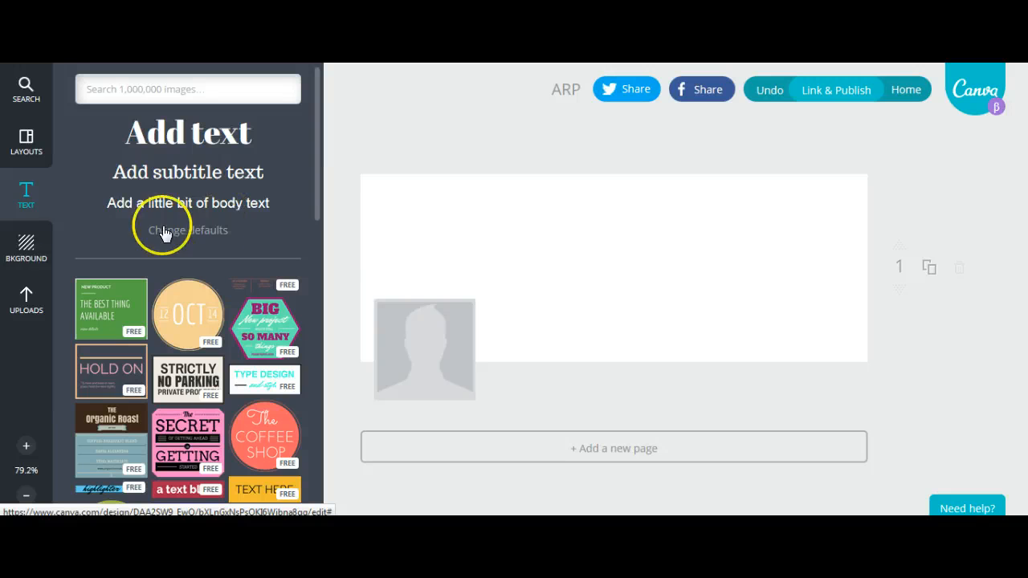
# - Mix a custom bright green on the colour wheel as the cover's background colour
pyautogui.click(22, 246)
pyautogui.click(87, 143)
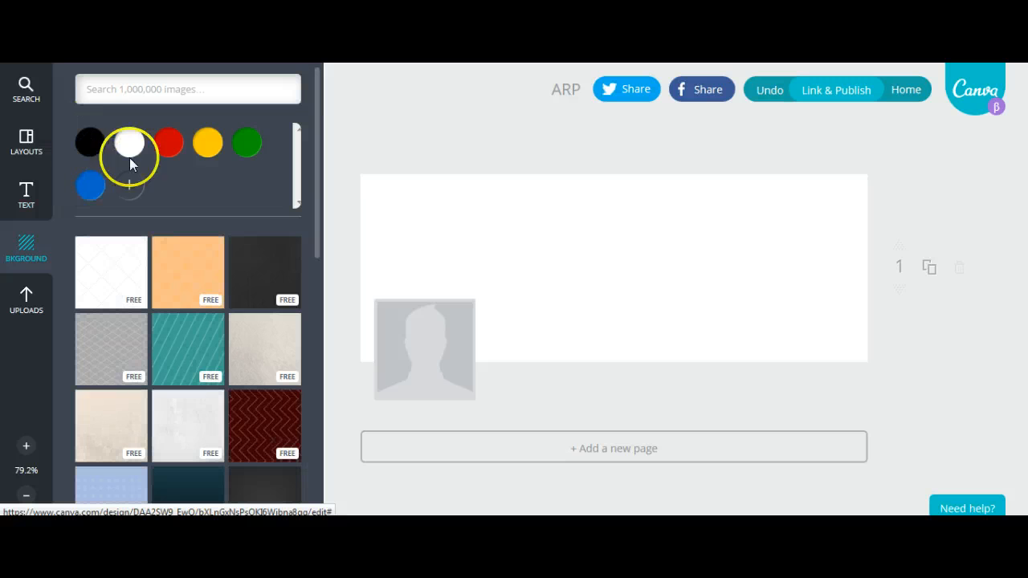
pyautogui.click(130, 186)
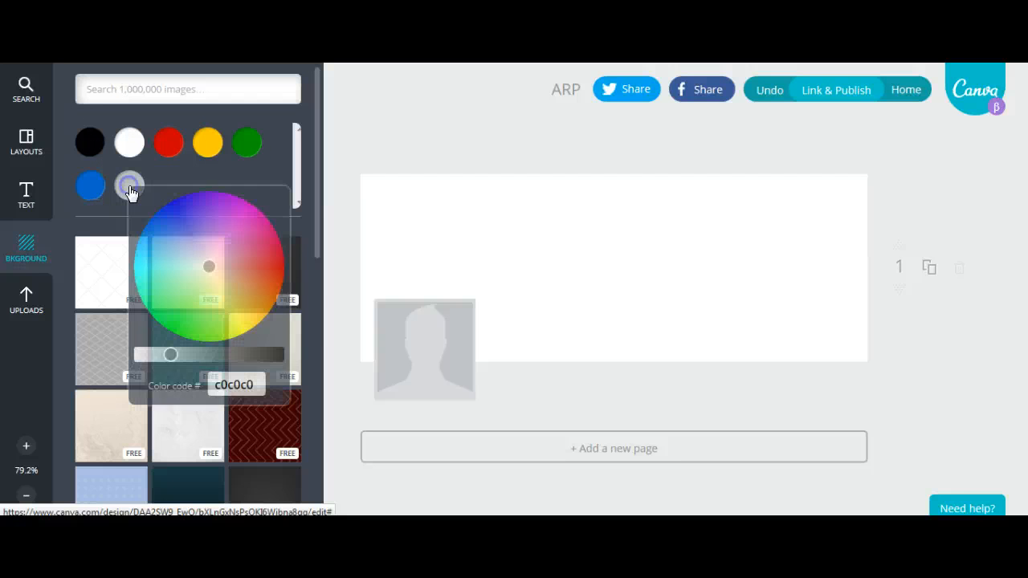
pyautogui.click(179, 254)
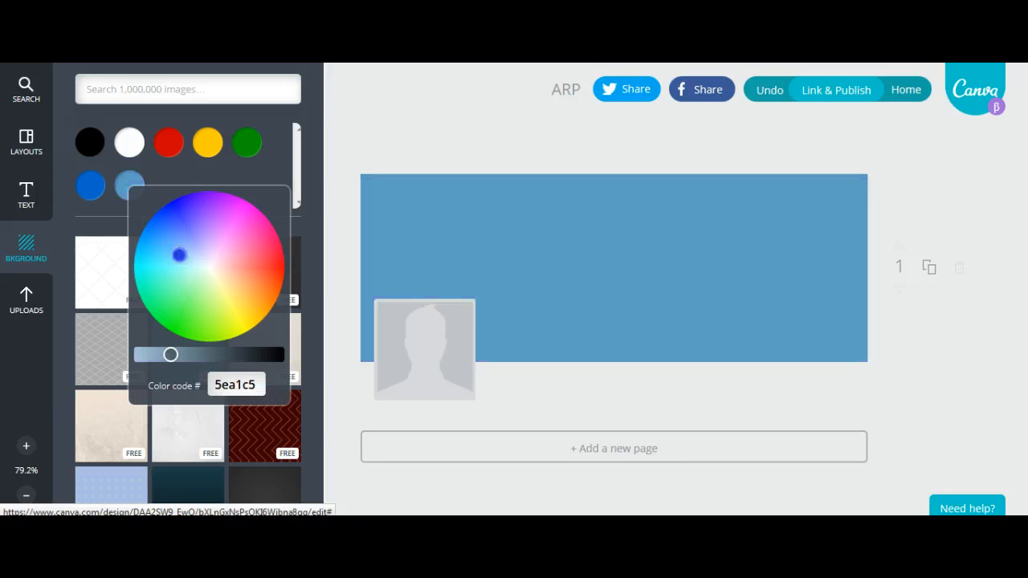
pyautogui.moveTo(179, 254); pyautogui.dragTo(149, 355)
pyautogui.click(271, 162)
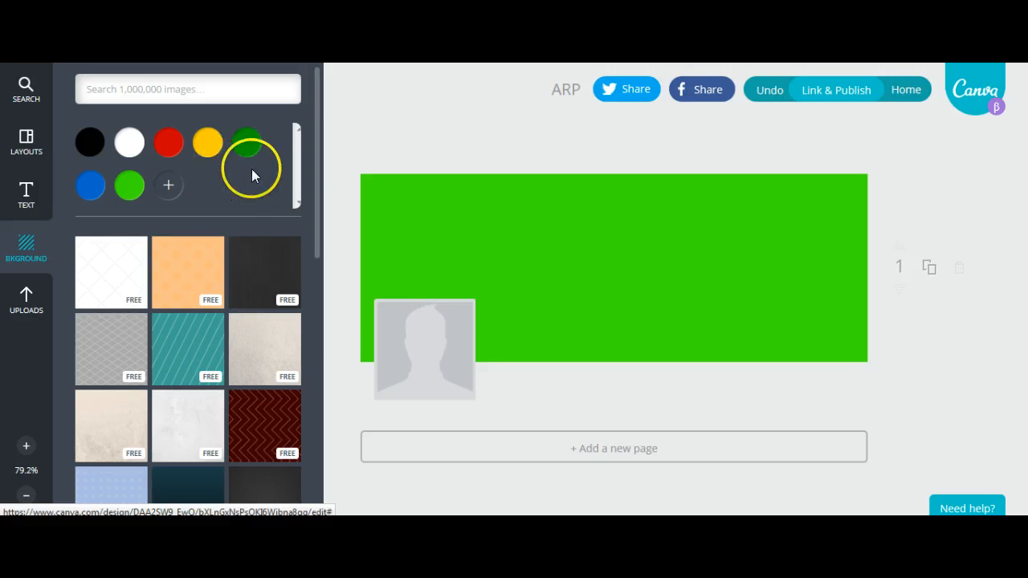
# - Apply the free grey lattice pattern as the cover background and check the image upload options
pyautogui.click(111, 281)
pyautogui.click(119, 347)
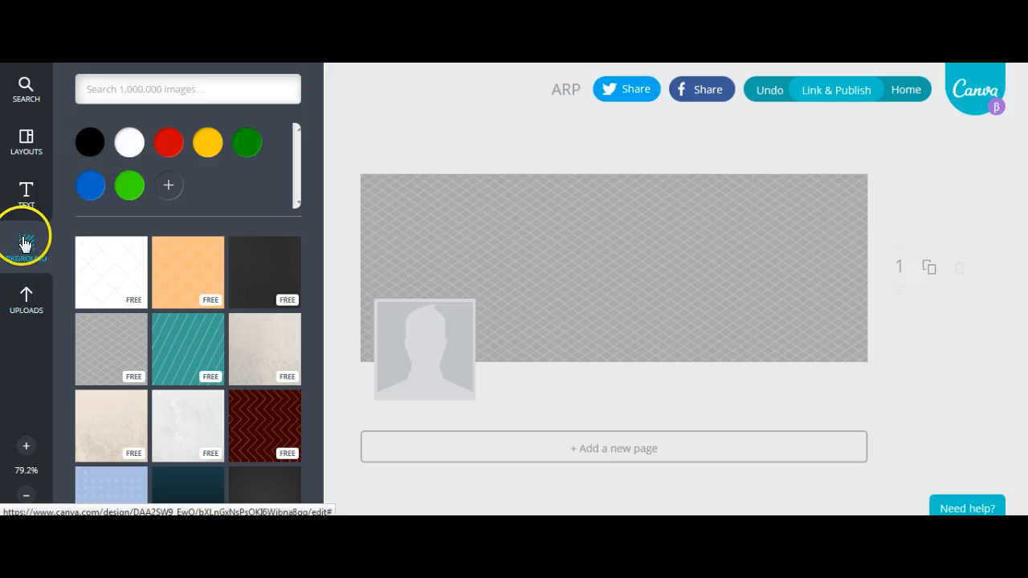
pyautogui.click(27, 304)
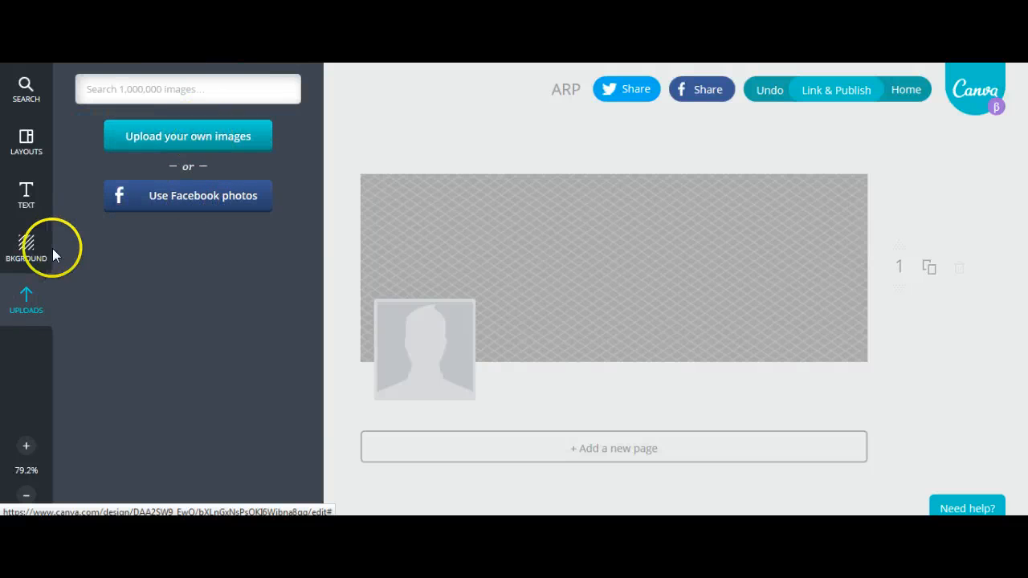
pyautogui.click(27, 249)
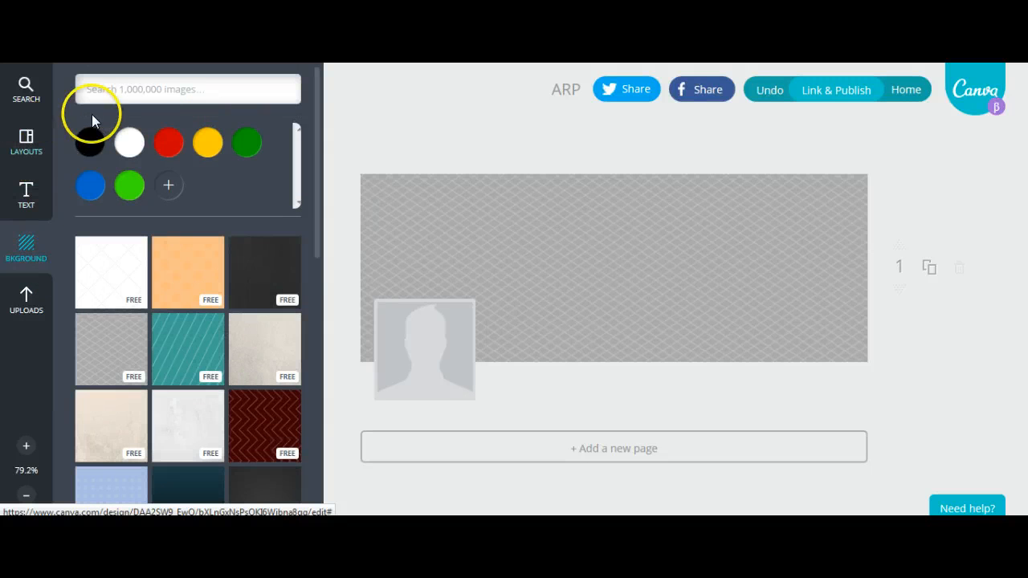
# - Search the image library for globe
pyautogui.click(100, 90)
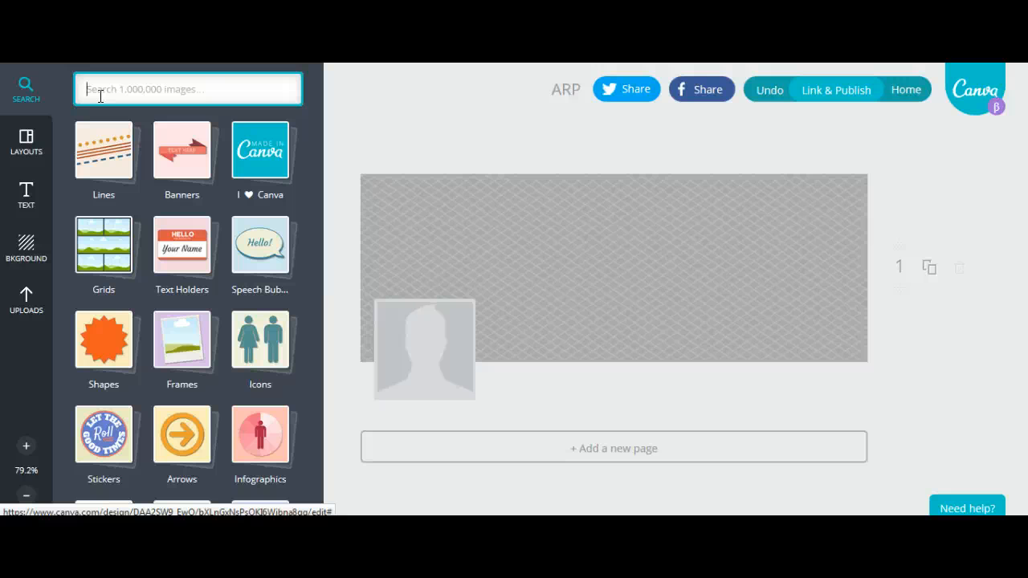
pyautogui.write('g')
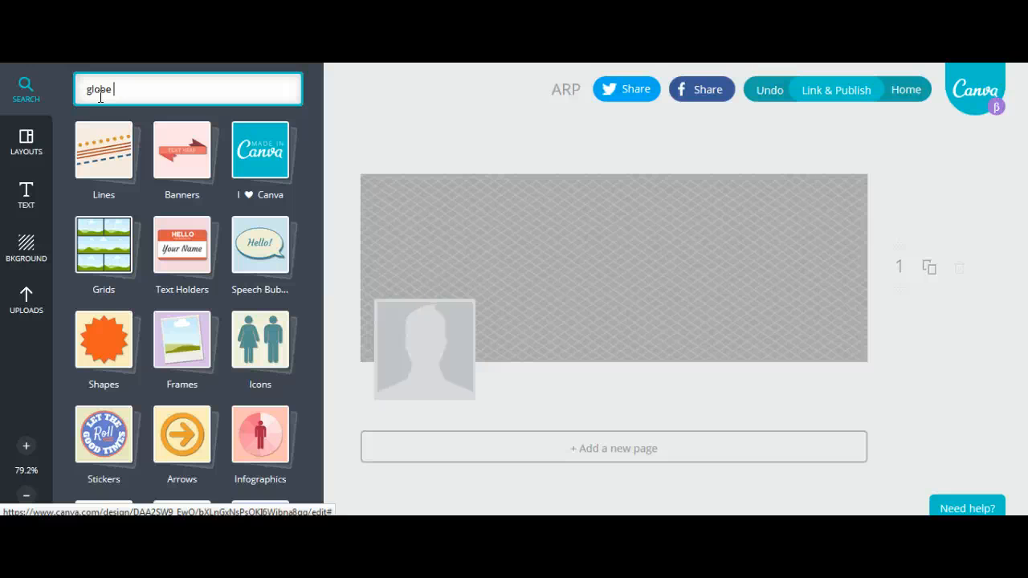
pyautogui.write('lobe')
pyautogui.press('Return')
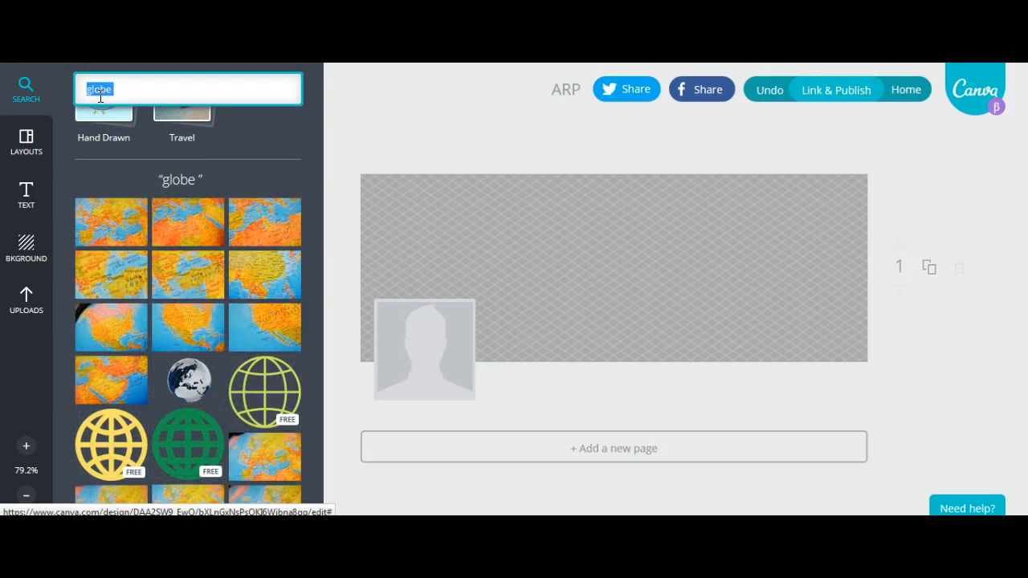
# - Search the image library for earth and look through the first results
pyautogui.press('BackSpace')
pyautogui.write('earth')
pyautogui.press('Return')
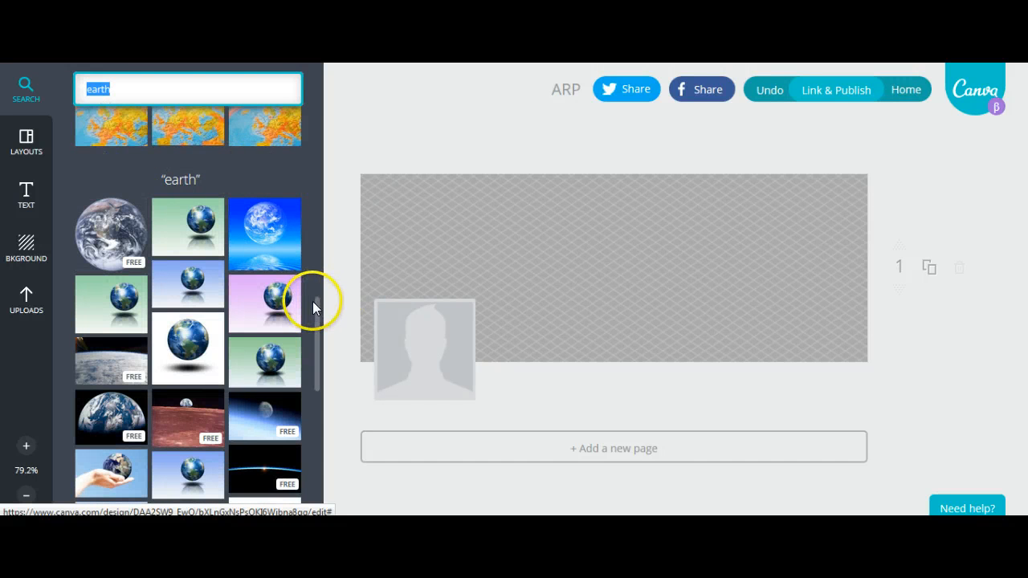
pyautogui.moveTo(315, 300); pyautogui.dragTo(315, 316)
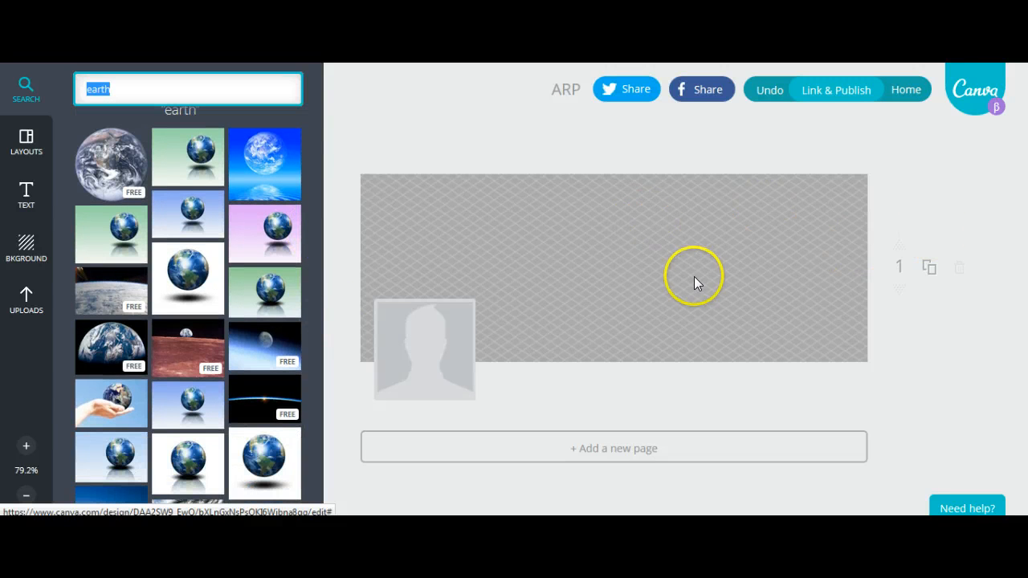
# - Recolour the lattice-patterned cover background black and look through the other backgrounds
pyautogui.click(26, 239)
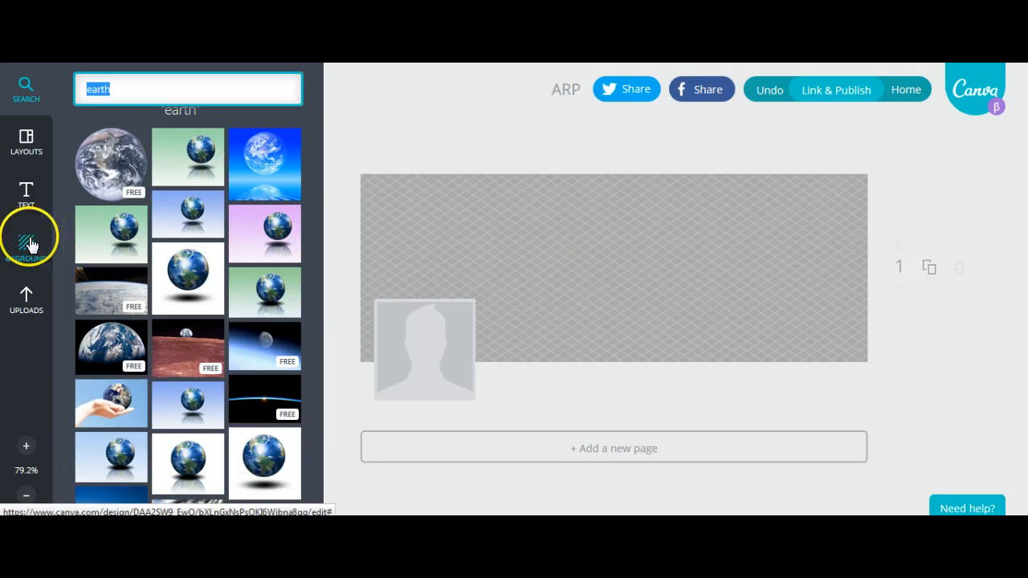
pyautogui.click(88, 144)
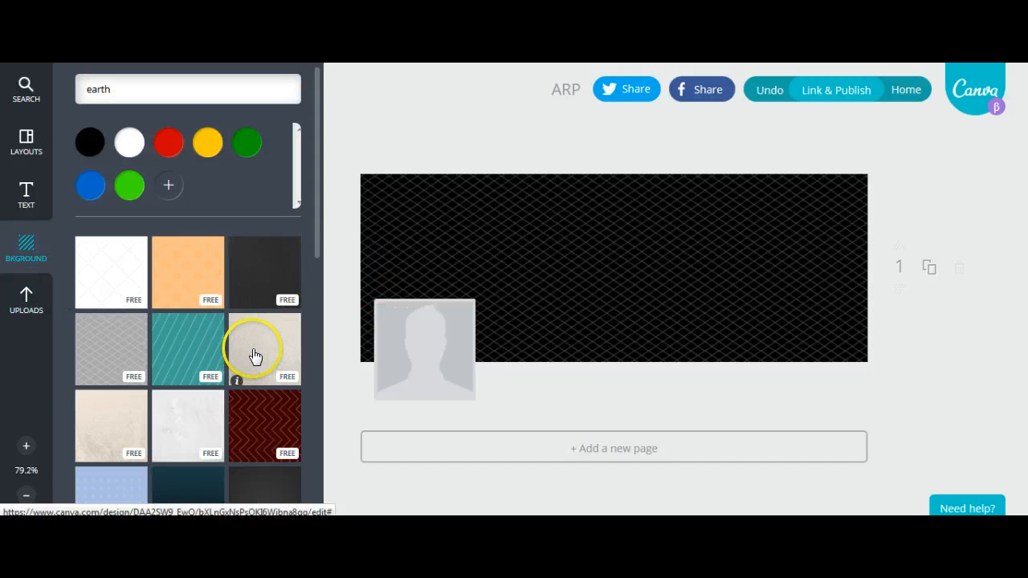
pyautogui.moveTo(317, 214); pyautogui.dragTo(329, 87)
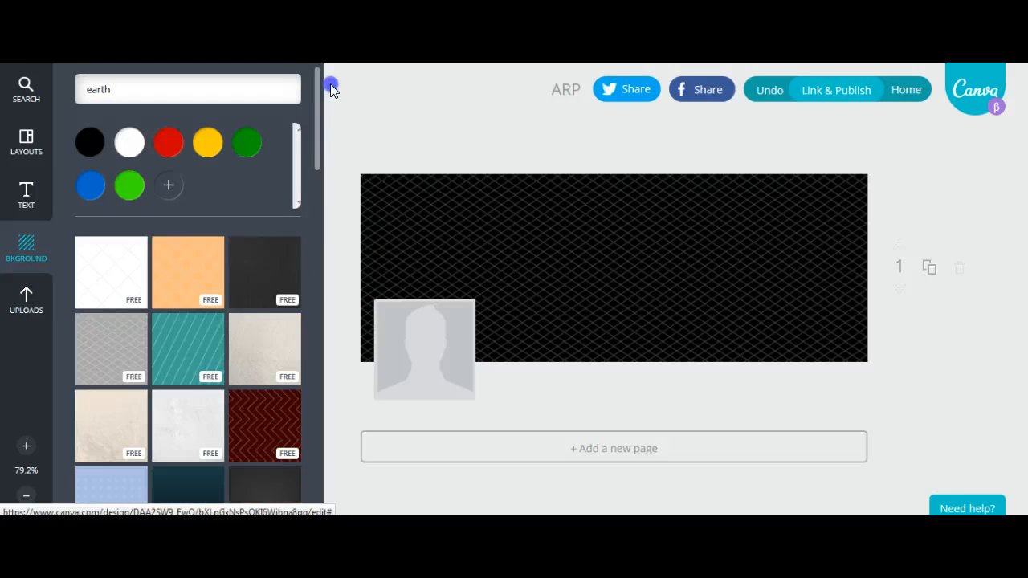
pyautogui.click(25, 243)
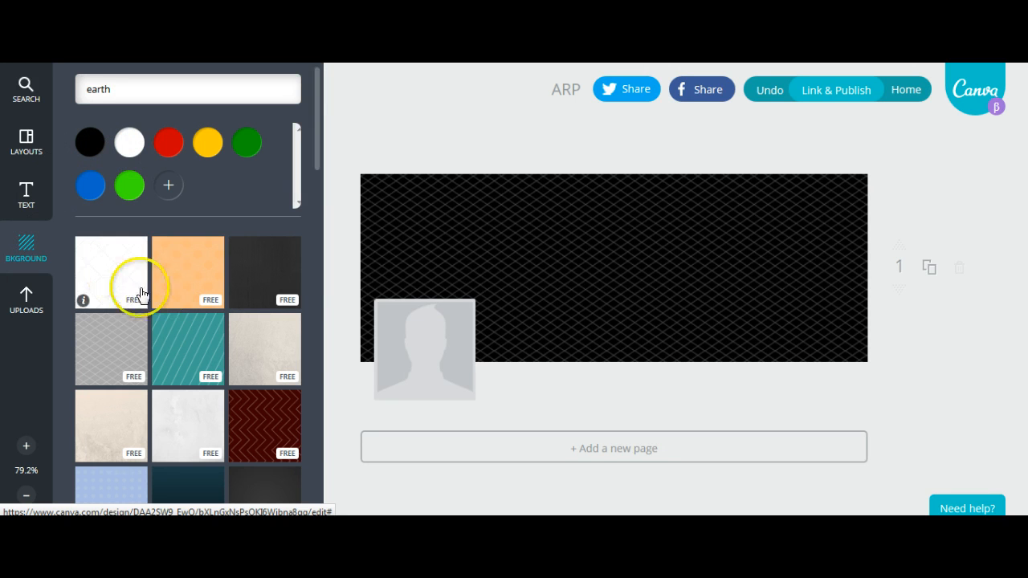
# - Delete the lattice pattern from the cover and set the background to solid black
pyautogui.click(111, 343)
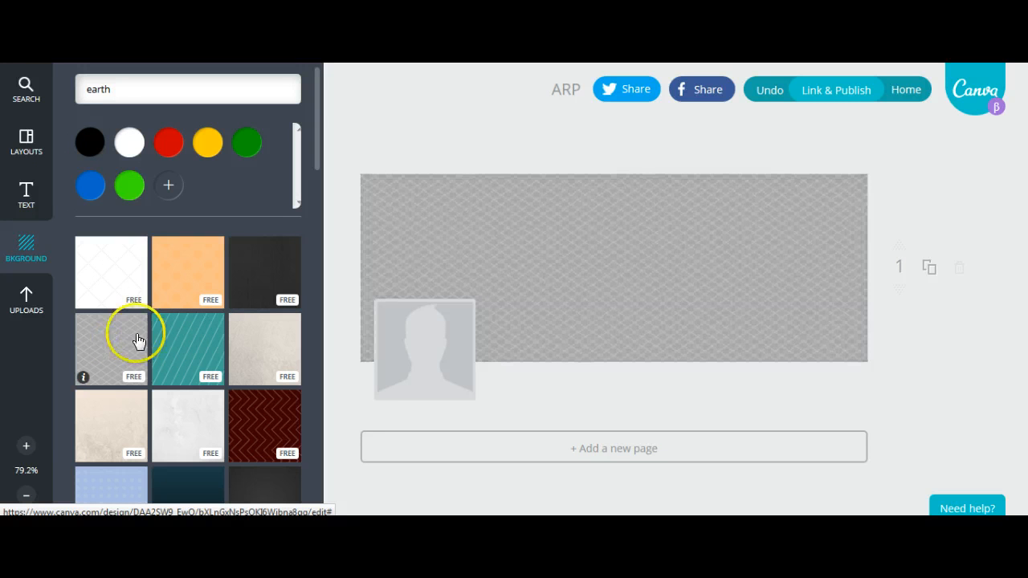
pyautogui.click(604, 277)
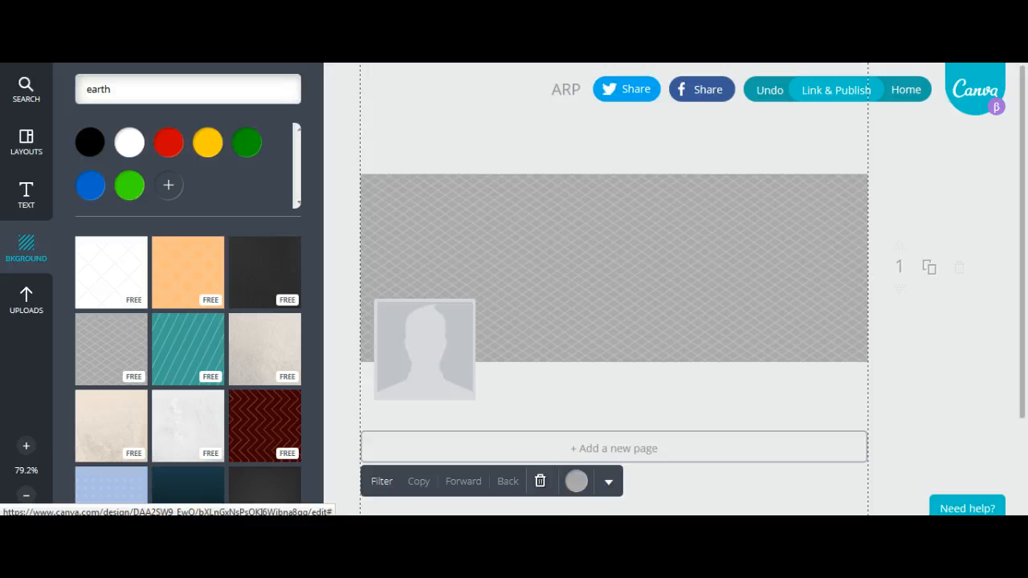
pyautogui.click(539, 481)
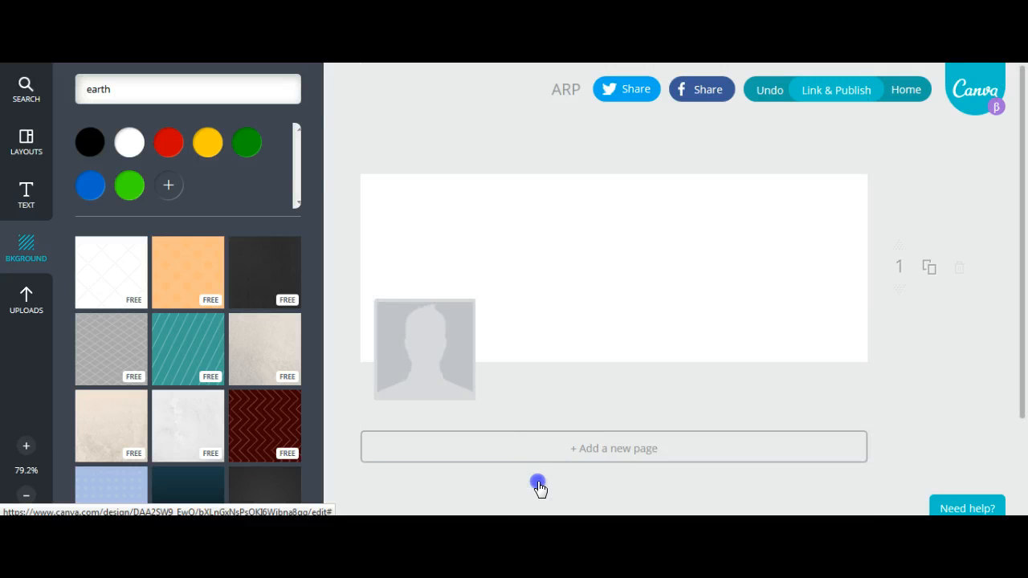
pyautogui.click(91, 142)
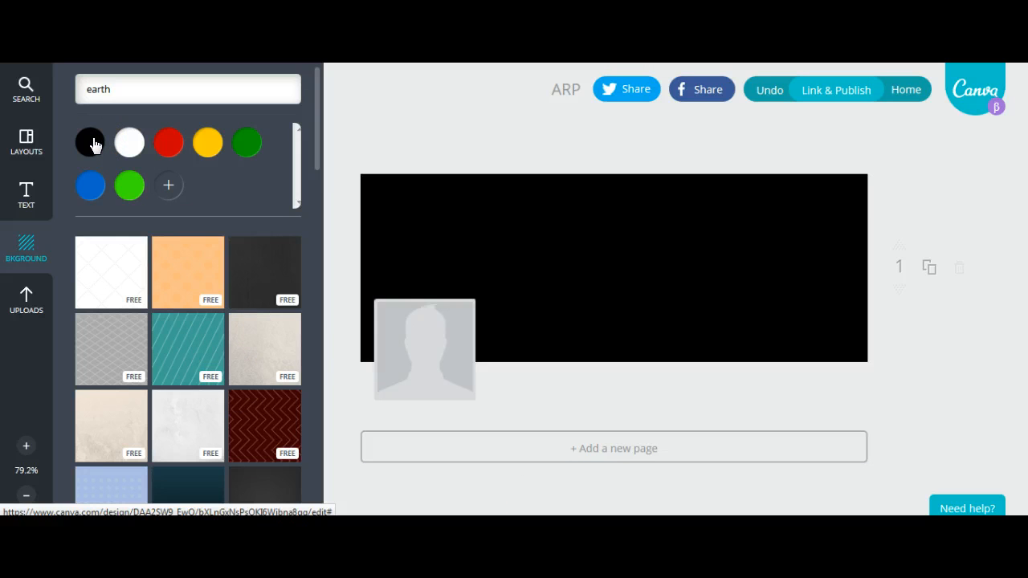
# - Add a blue glowing earth-horizon image from the earth search results to the cover and rotate it 90 degrees counterclockwise
pyautogui.click(50, 140)
pyautogui.click(115, 91)
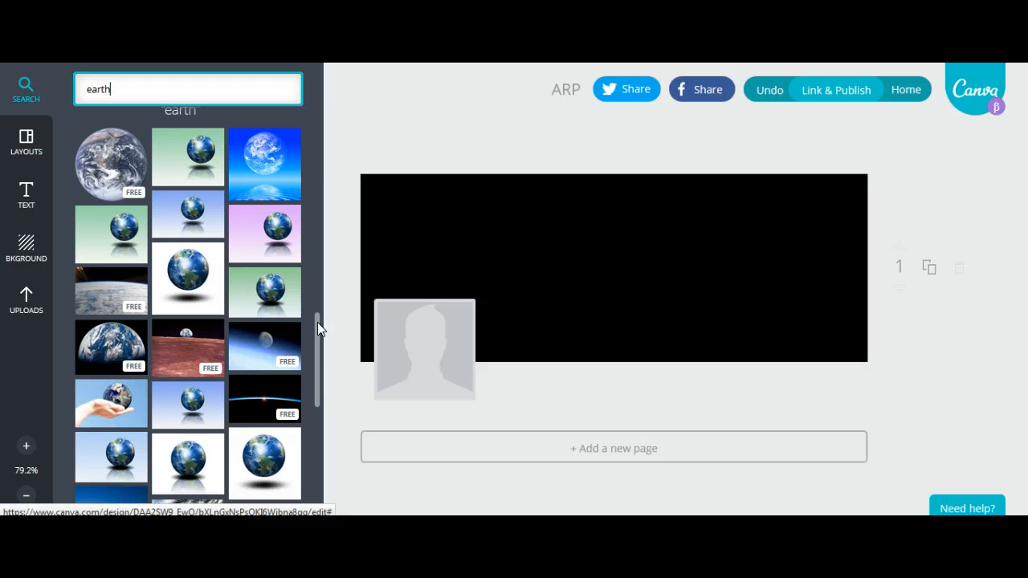
pyautogui.click(273, 299)
pyautogui.moveTo(316, 317); pyautogui.dragTo(315, 464)
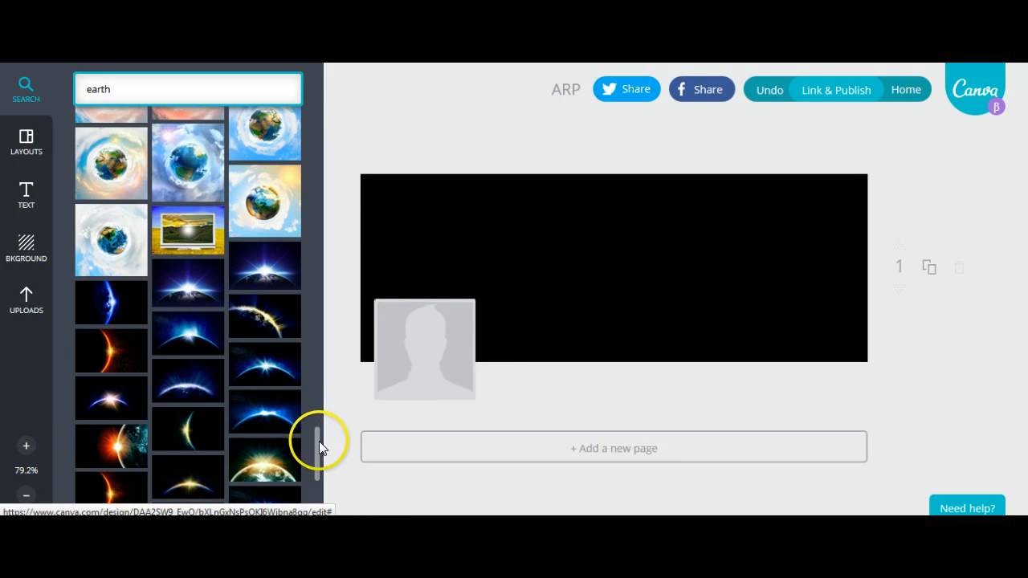
pyautogui.moveTo(319, 437); pyautogui.dragTo(317, 307)
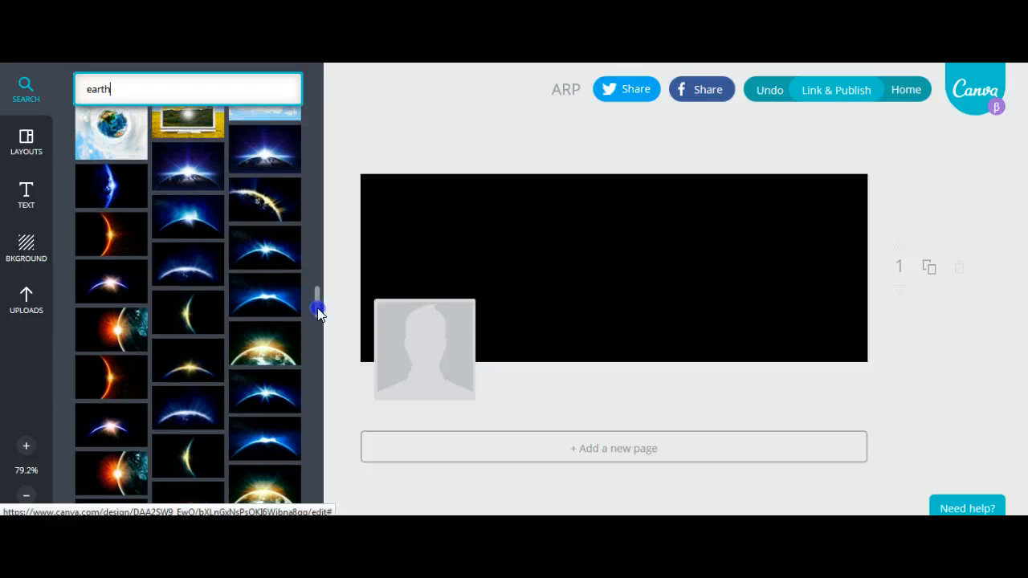
pyautogui.moveTo(318, 307)
pyautogui.mouseDown()
pyautogui.moveTo(317, 297)
pyautogui.moveTo(318, 315)
pyautogui.mouseUp()
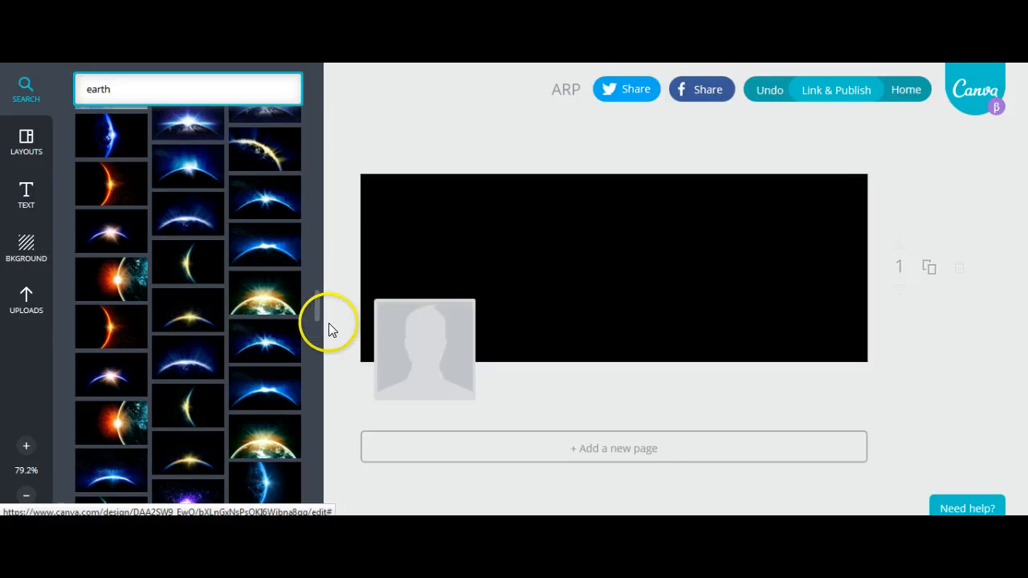
pyautogui.moveTo(316, 301)
pyautogui.mouseDown()
pyautogui.moveTo(317, 256)
pyautogui.moveTo(318, 422)
pyautogui.moveTo(321, 275)
pyautogui.moveTo(324, 305)
pyautogui.mouseUp()
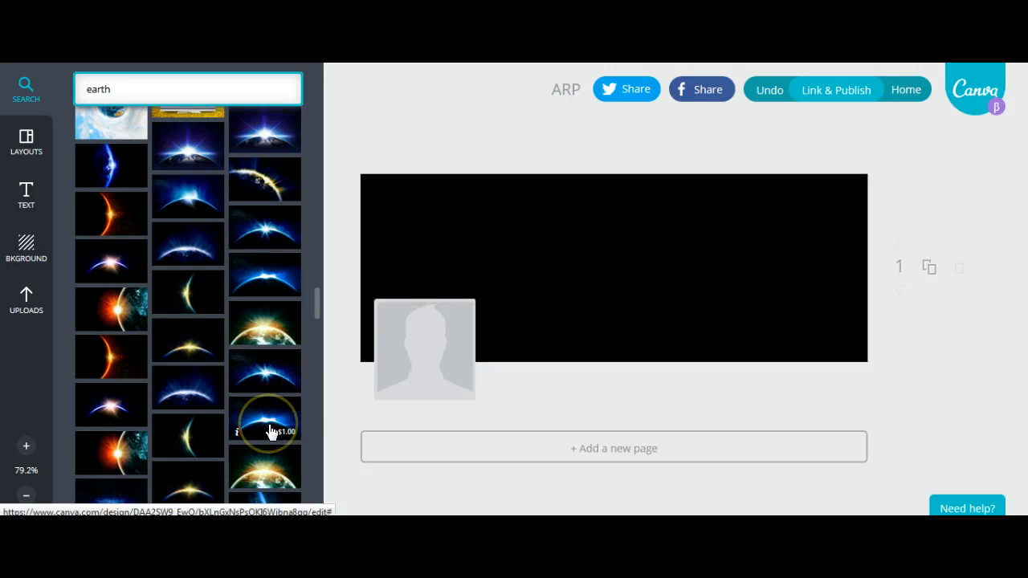
pyautogui.moveTo(319, 306); pyautogui.dragTo(331, 172)
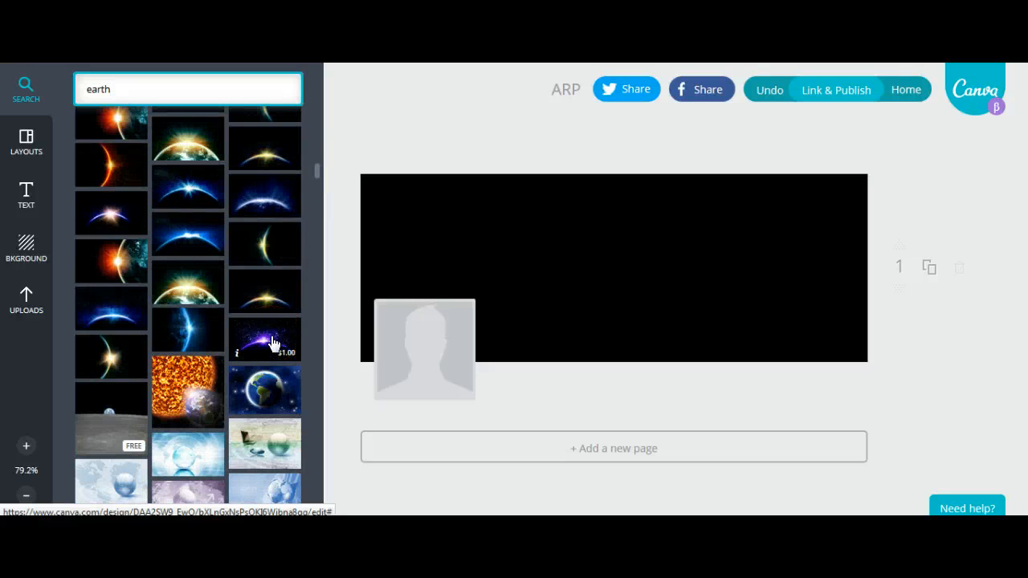
pyautogui.click(267, 189)
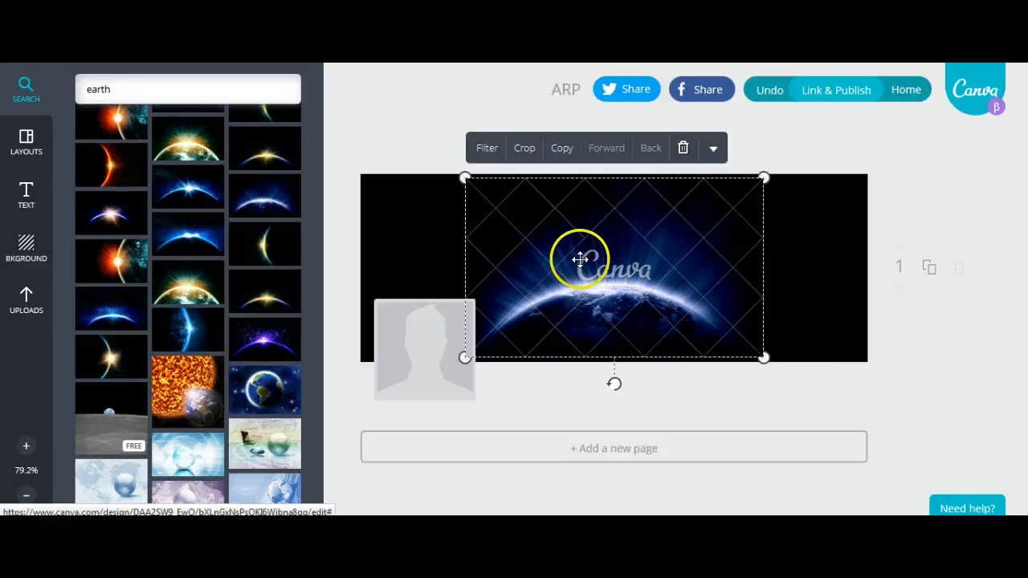
pyautogui.moveTo(614, 388); pyautogui.dragTo(729, 267)
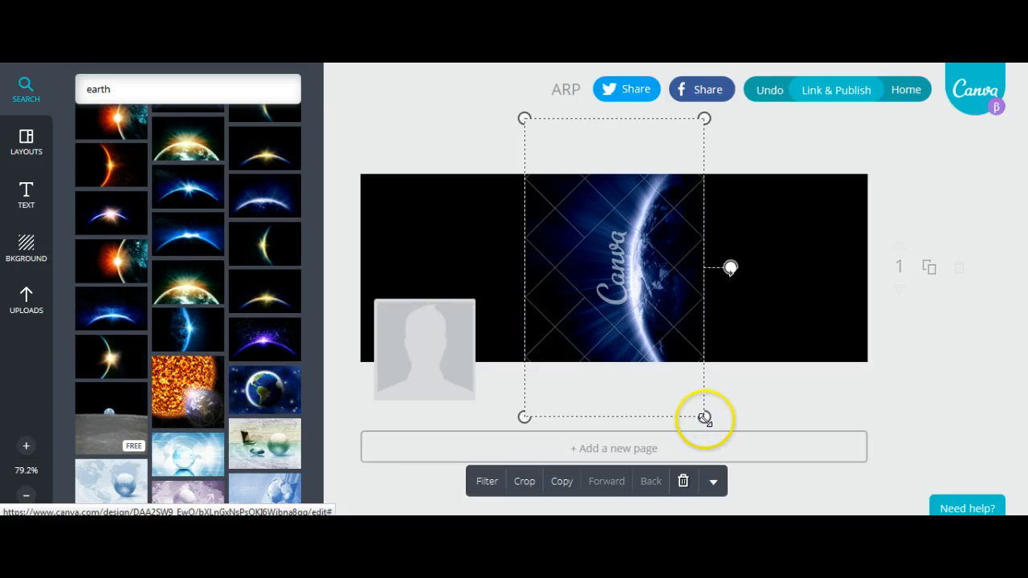
# - Shrink the rotated earth image to about the cover's height and move it to the left, partly behind the profile picture
pyautogui.moveTo(704, 416); pyautogui.dragTo(631, 362)
pyautogui.moveTo(610, 250); pyautogui.dragTo(609, 280)
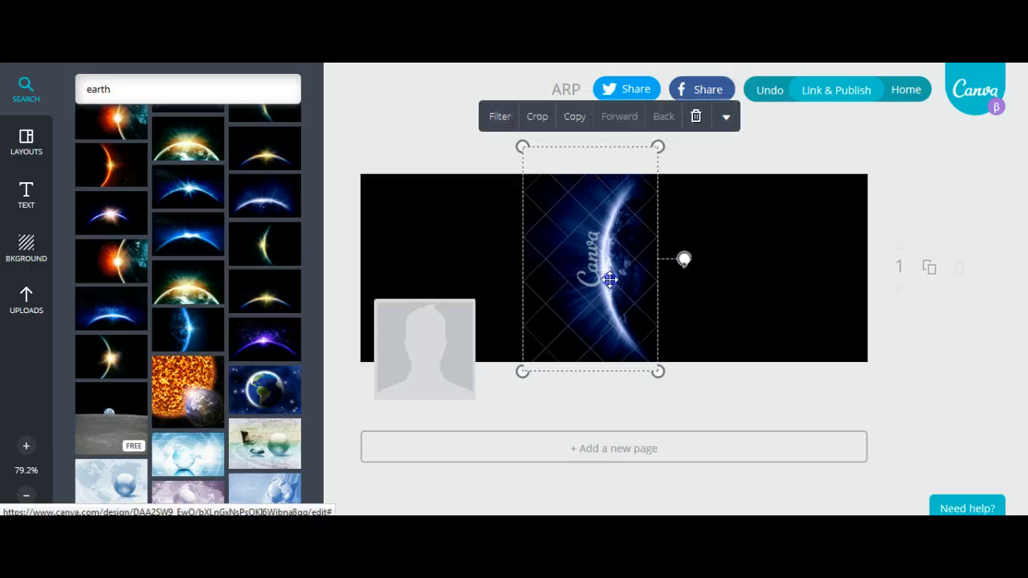
pyautogui.moveTo(658, 370); pyautogui.dragTo(644, 358)
pyautogui.moveTo(633, 304); pyautogui.dragTo(515, 304)
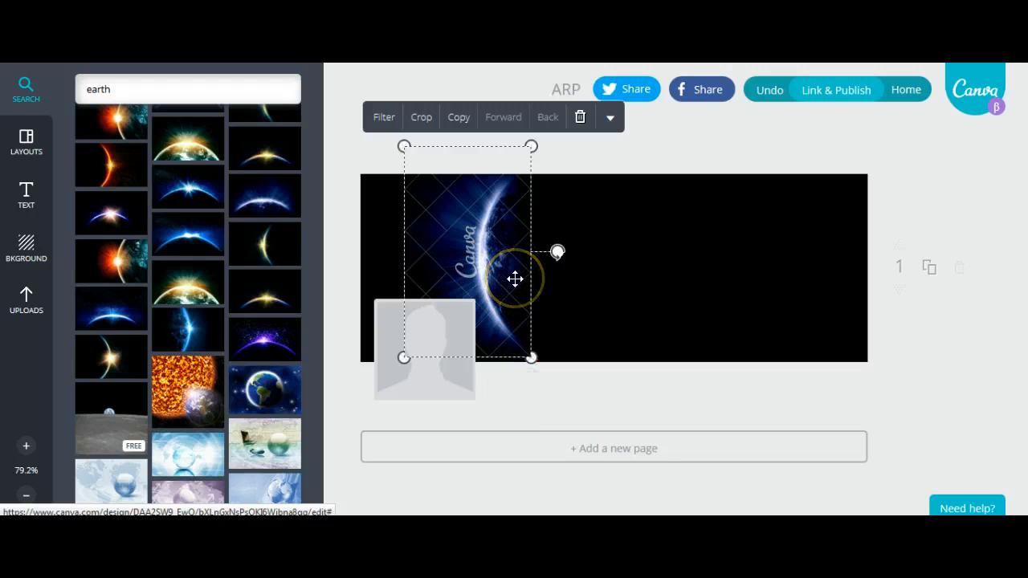
pyautogui.moveTo(515, 279)
pyautogui.mouseDown()
pyautogui.moveTo(540, 284)
pyautogui.moveTo(504, 275)
pyautogui.mouseUp()
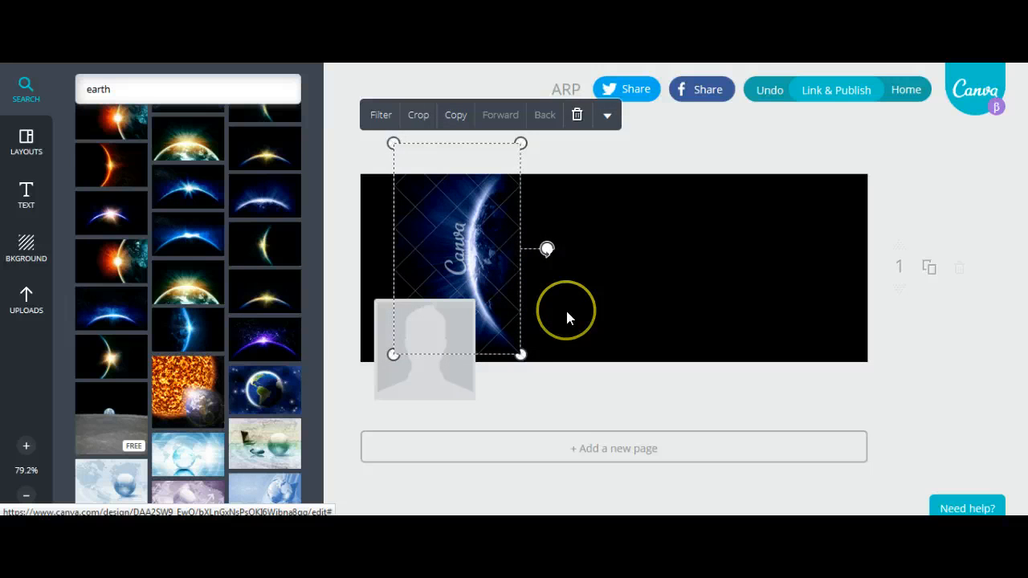
pyautogui.click(580, 401)
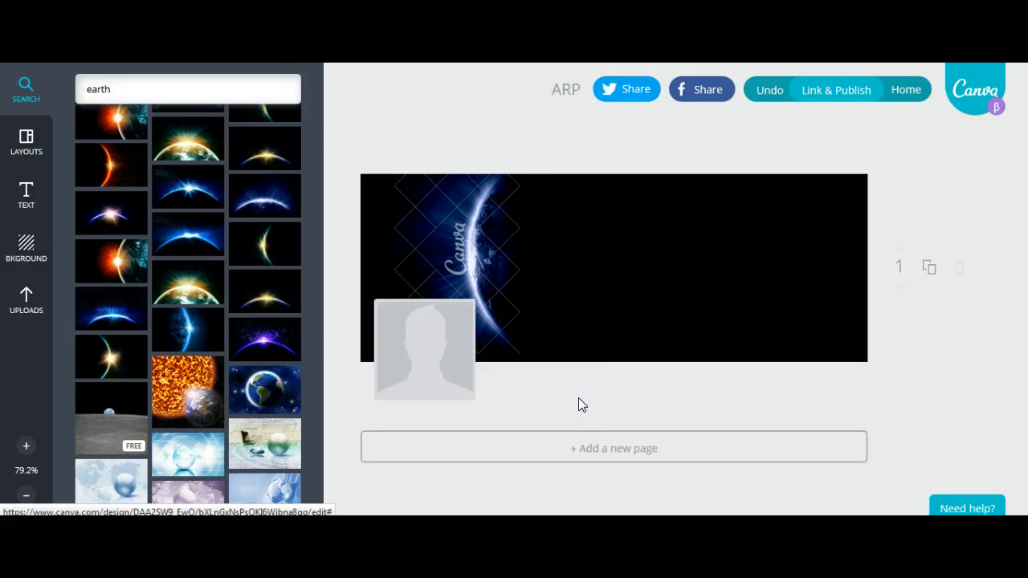
pyautogui.click(500, 247)
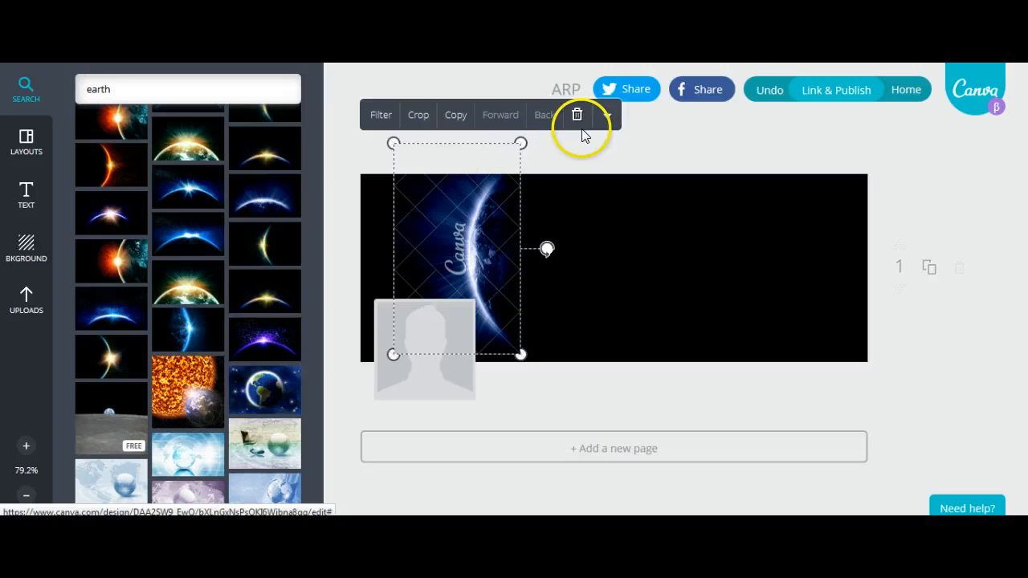
pyautogui.click(606, 118)
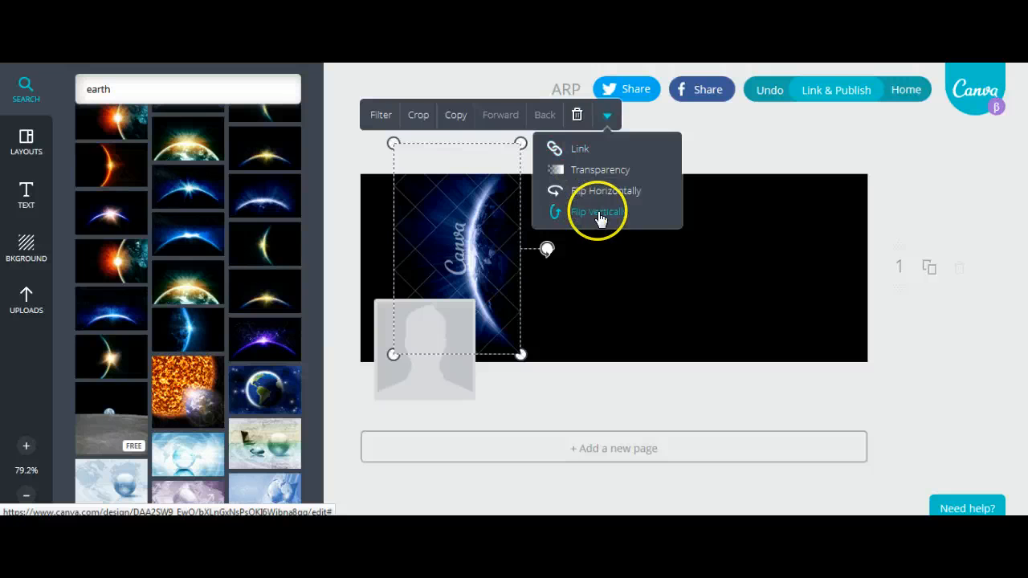
pyautogui.click(608, 116)
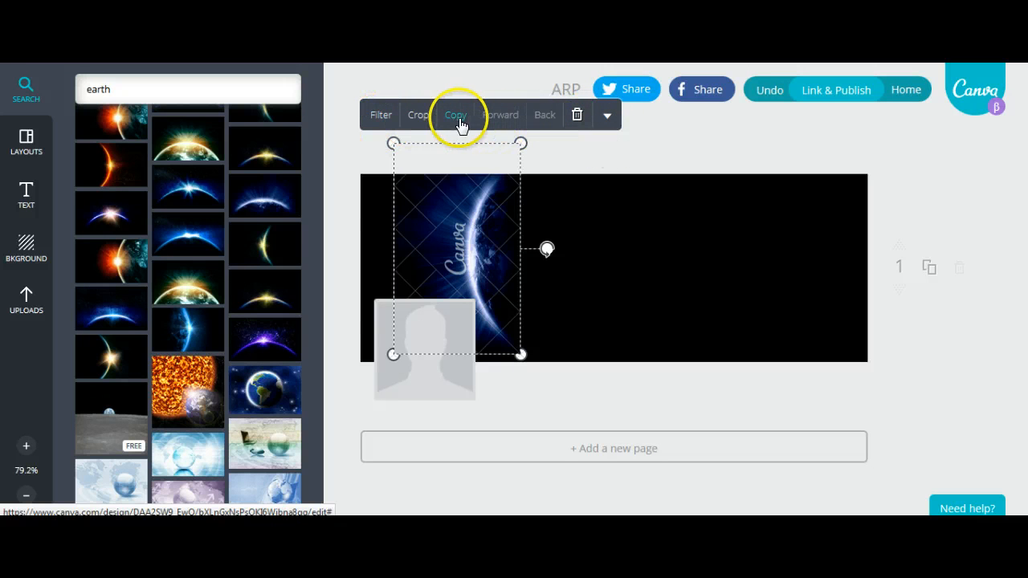
pyautogui.click(595, 147)
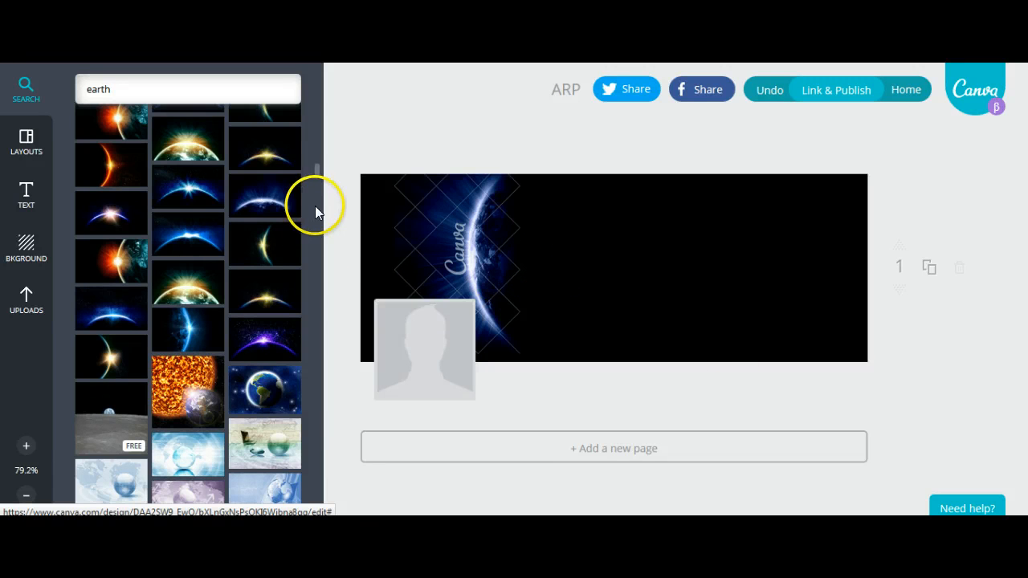
pyautogui.moveTo(314, 171); pyautogui.dragTo(320, 122)
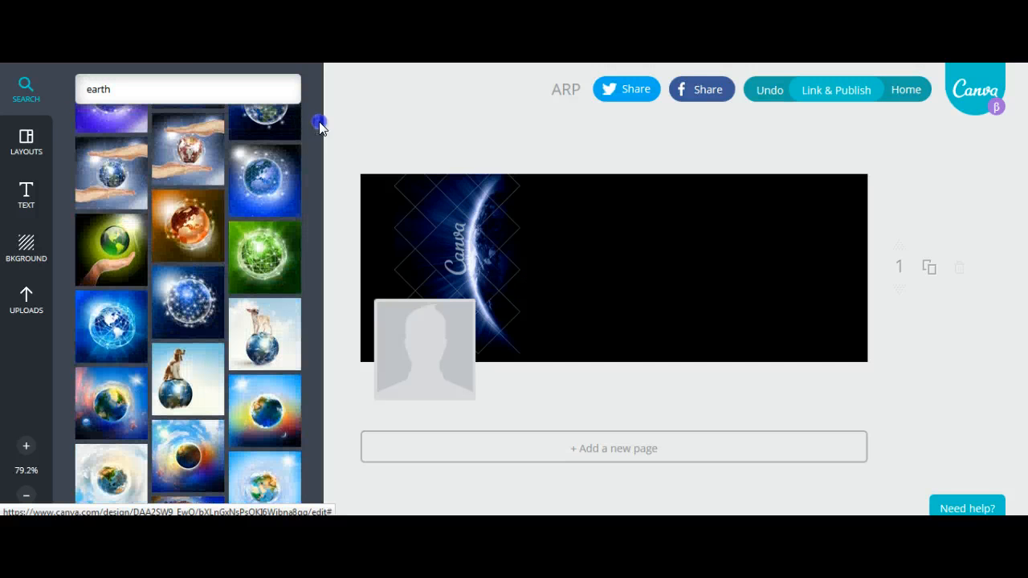
# - Add a heading text box to the cover reading "C"
pyautogui.click(25, 197)
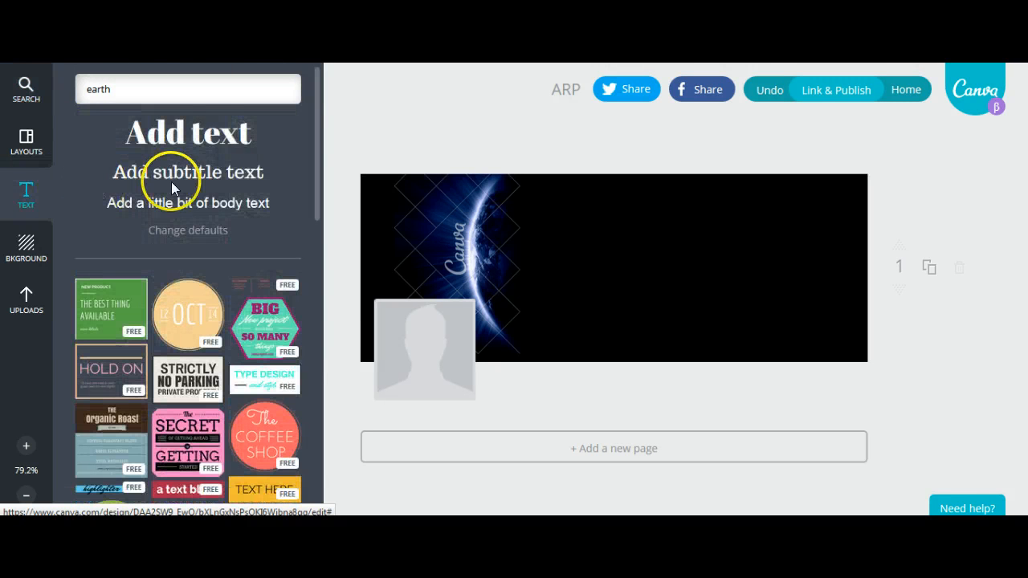
pyautogui.click(194, 142)
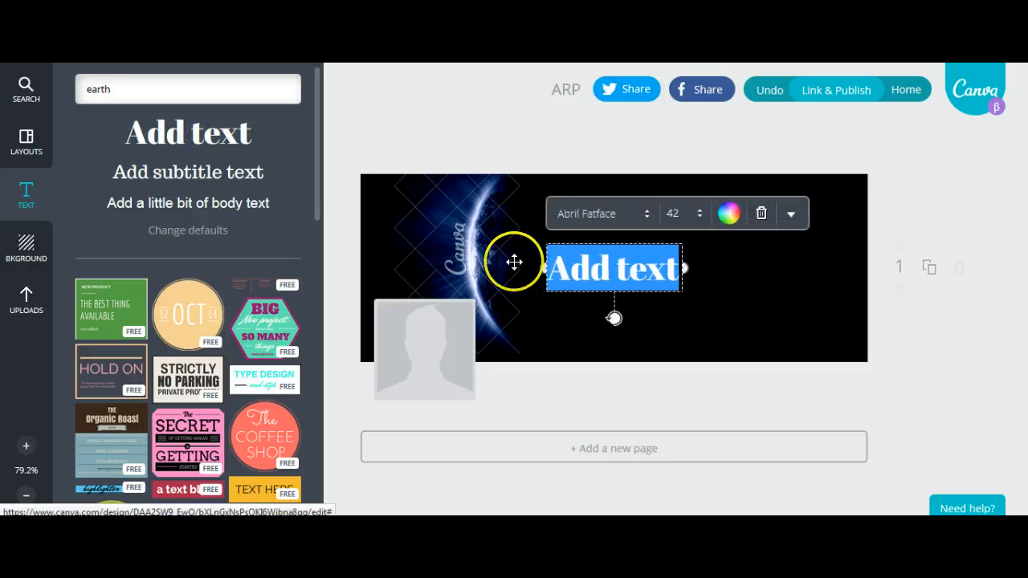
pyautogui.press('BackSpace')
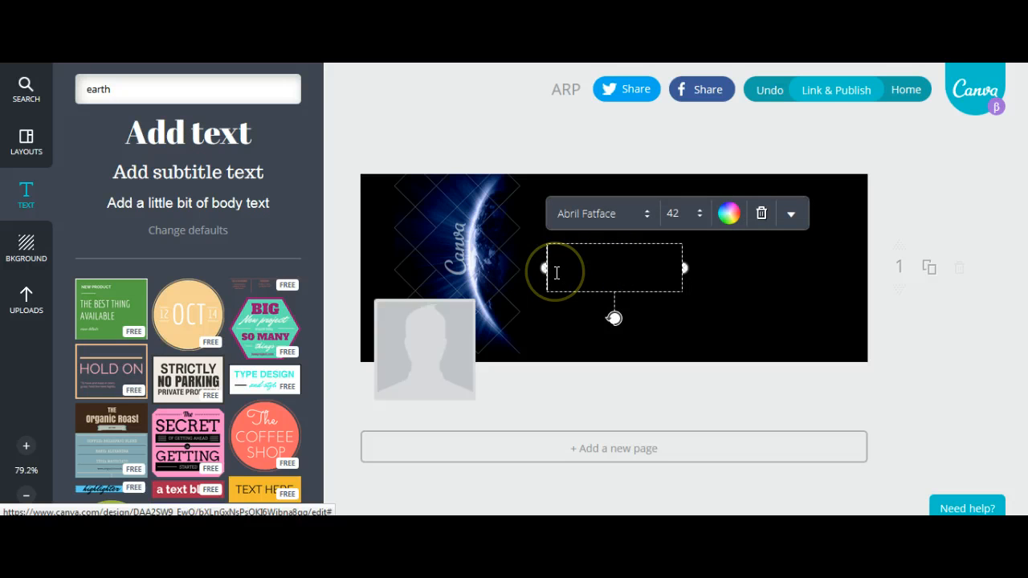
pyautogui.write('C')
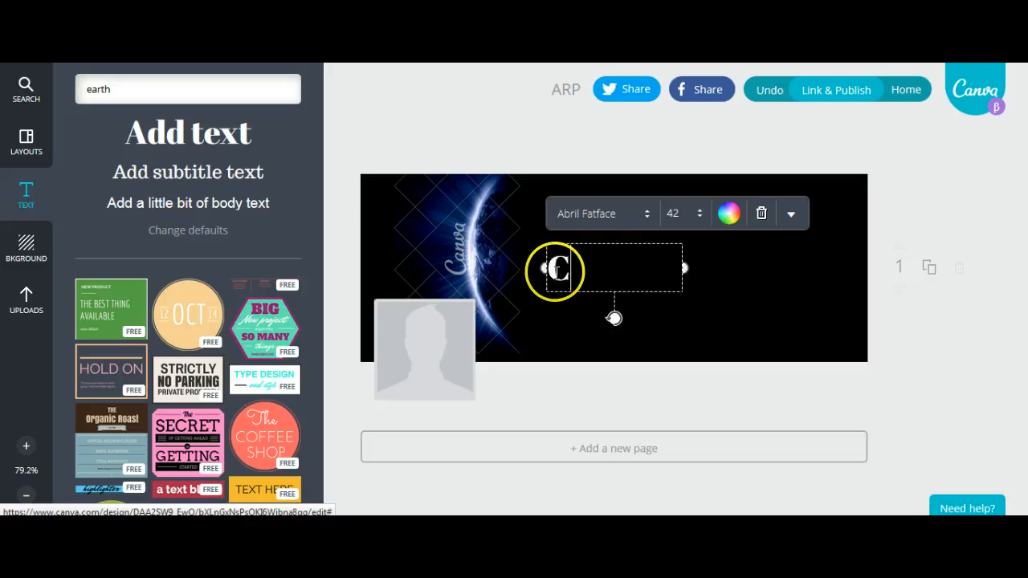
# - Change the font of the C heading to Cinzel
pyautogui.click(647, 213)
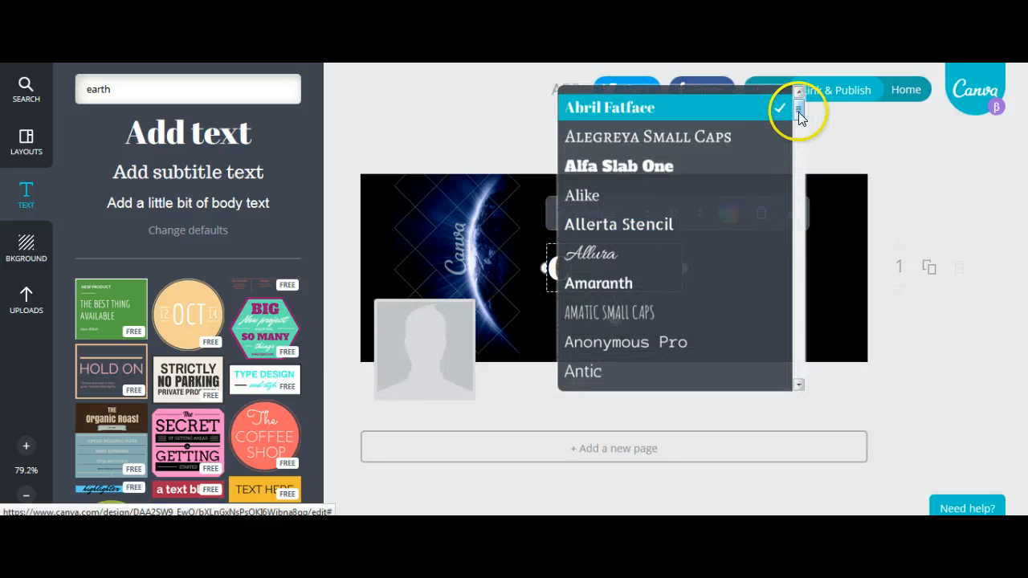
pyautogui.click(819, 137)
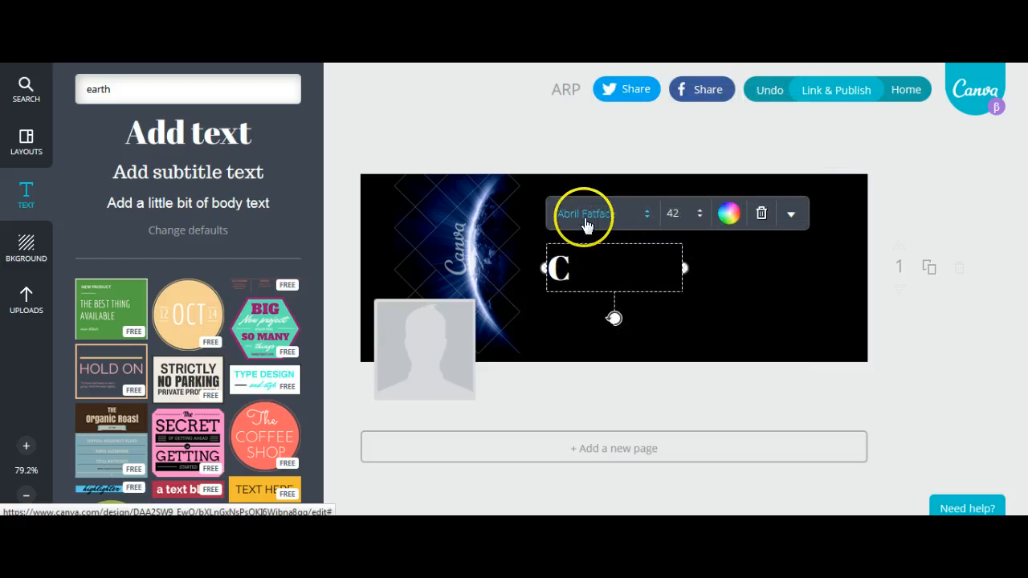
pyautogui.click(648, 222)
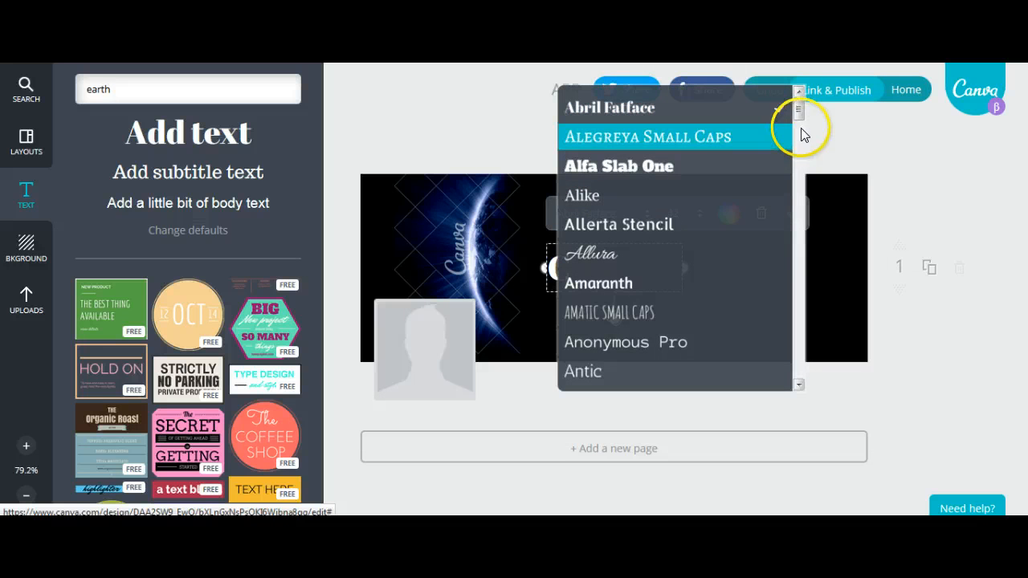
pyautogui.moveTo(800, 116); pyautogui.dragTo(800, 161)
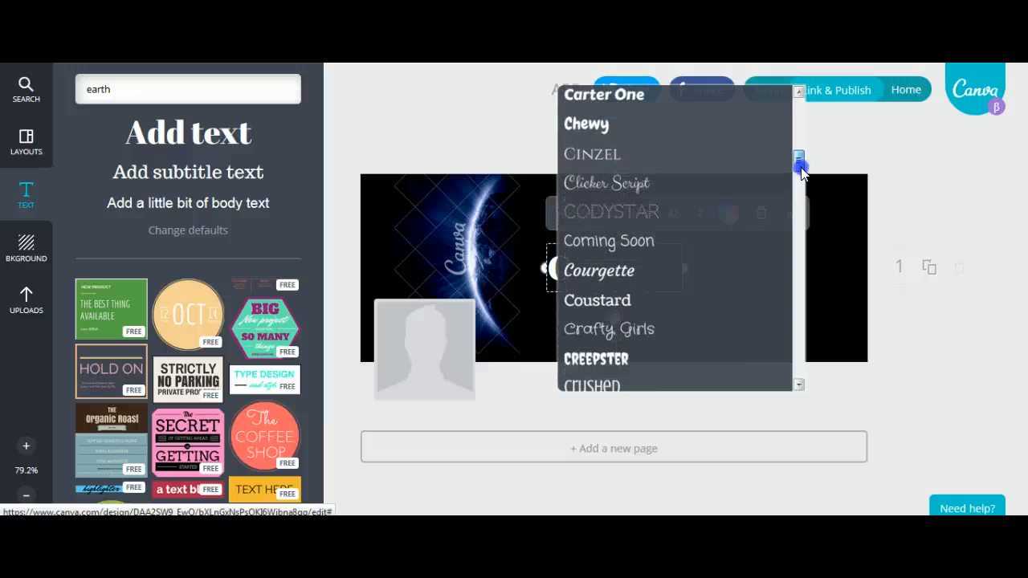
pyautogui.click(616, 162)
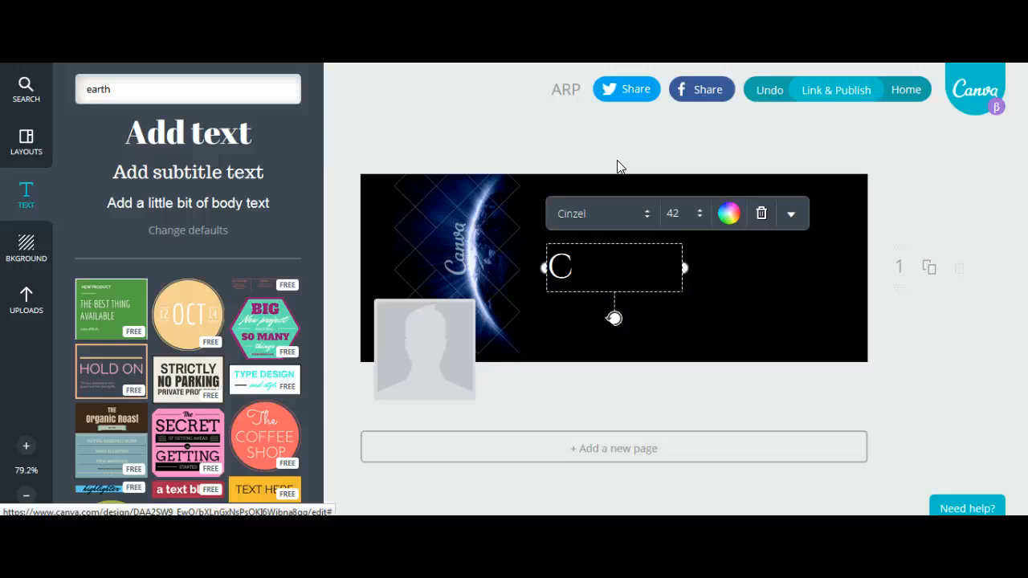
# - Set the C's font size to 144 and move it against the glowing edge of the earth
pyautogui.click(696, 213)
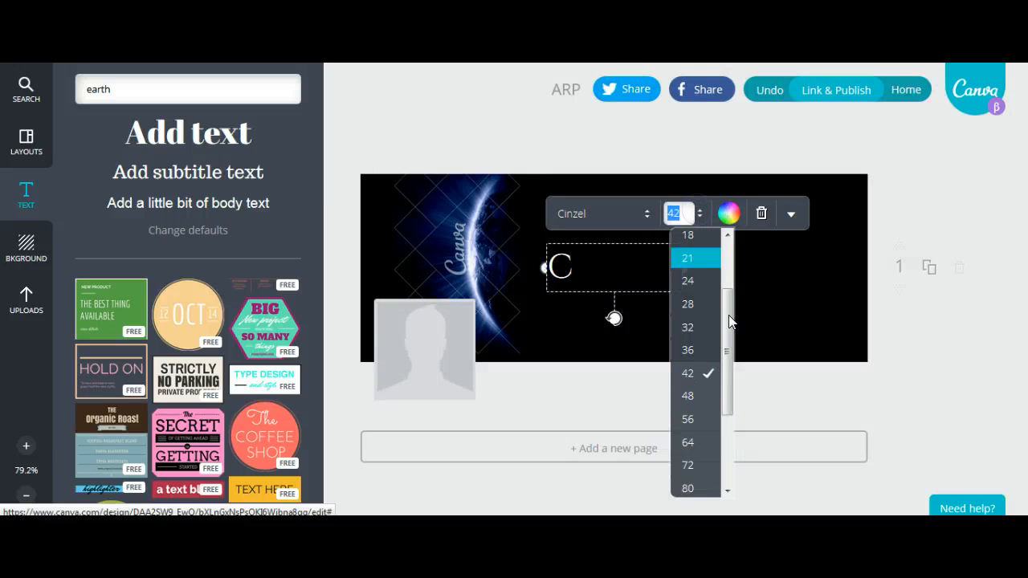
pyautogui.moveTo(731, 323); pyautogui.dragTo(730, 429)
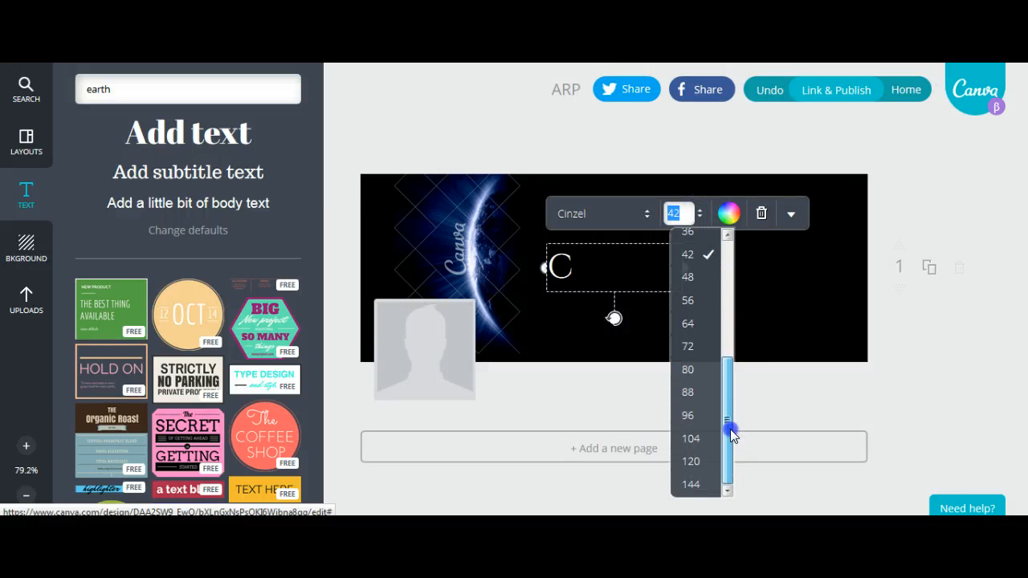
pyautogui.click(694, 487)
pyautogui.click(699, 212)
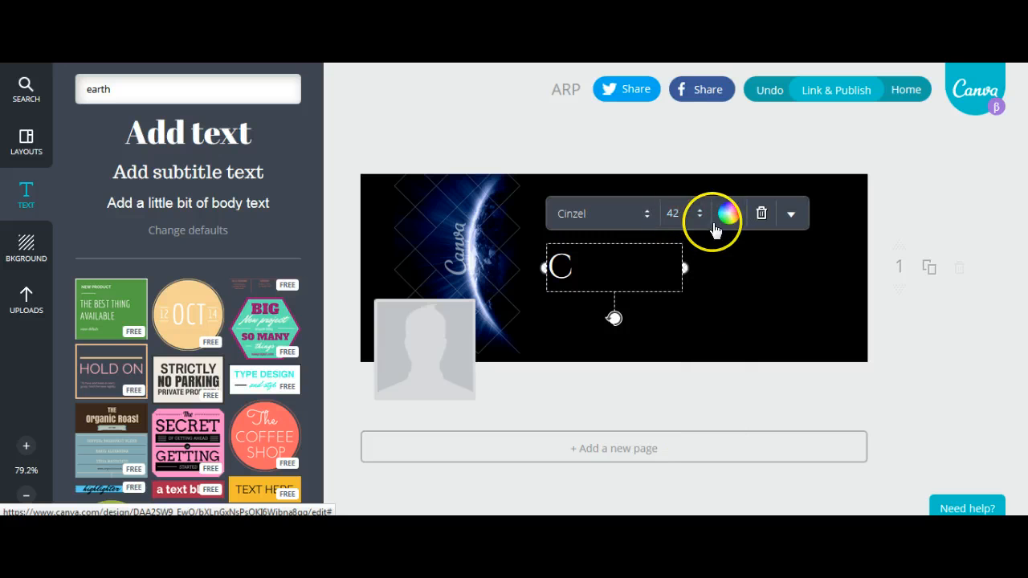
pyautogui.click(700, 215)
pyautogui.moveTo(722, 347); pyautogui.dragTo(720, 504)
pyautogui.click(690, 488)
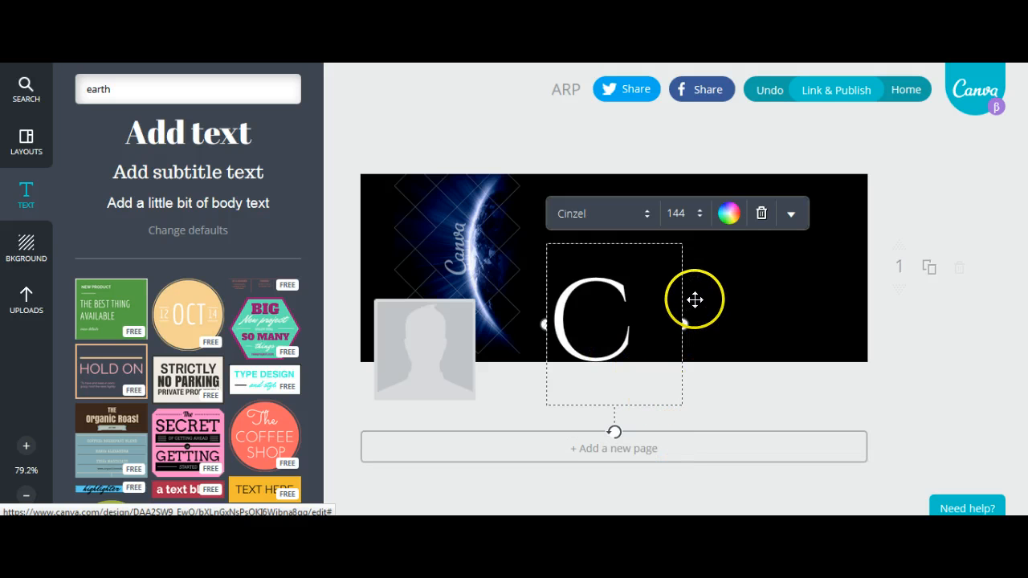
pyautogui.moveTo(694, 300); pyautogui.dragTo(633, 227)
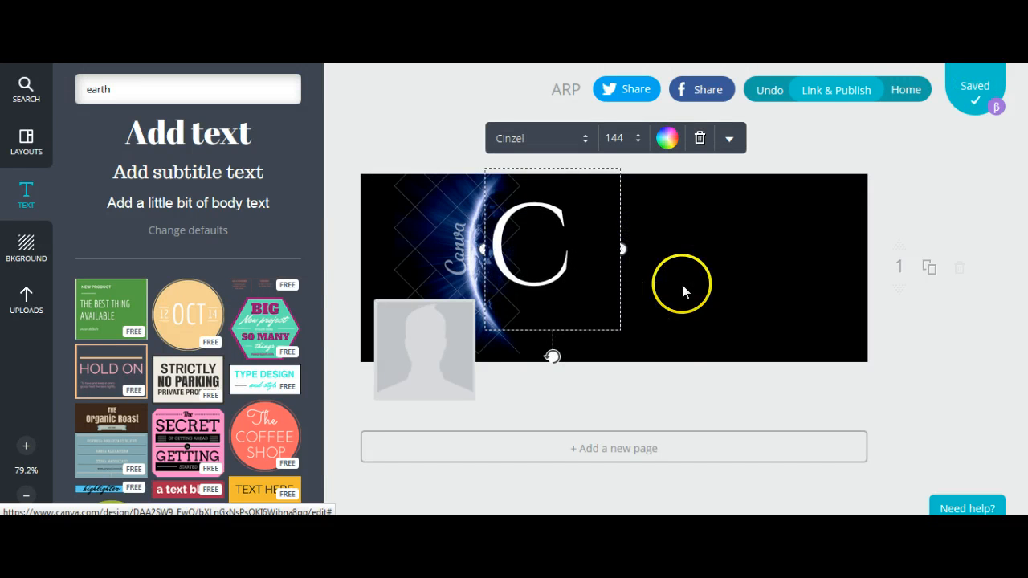
pyautogui.click(677, 391)
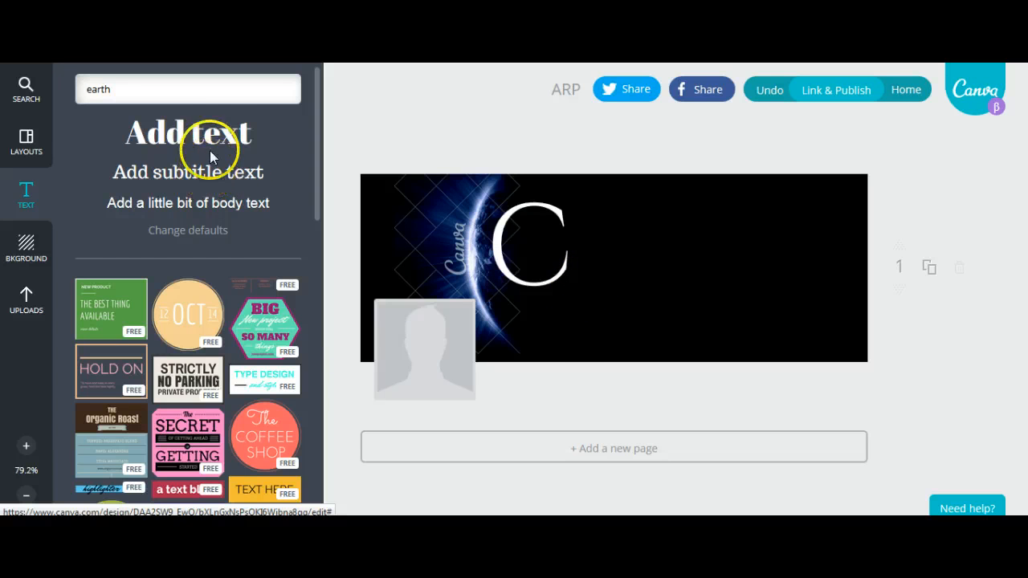
# - Add a second heading text box reading "21" in the Cinzel font
pyautogui.click(223, 128)
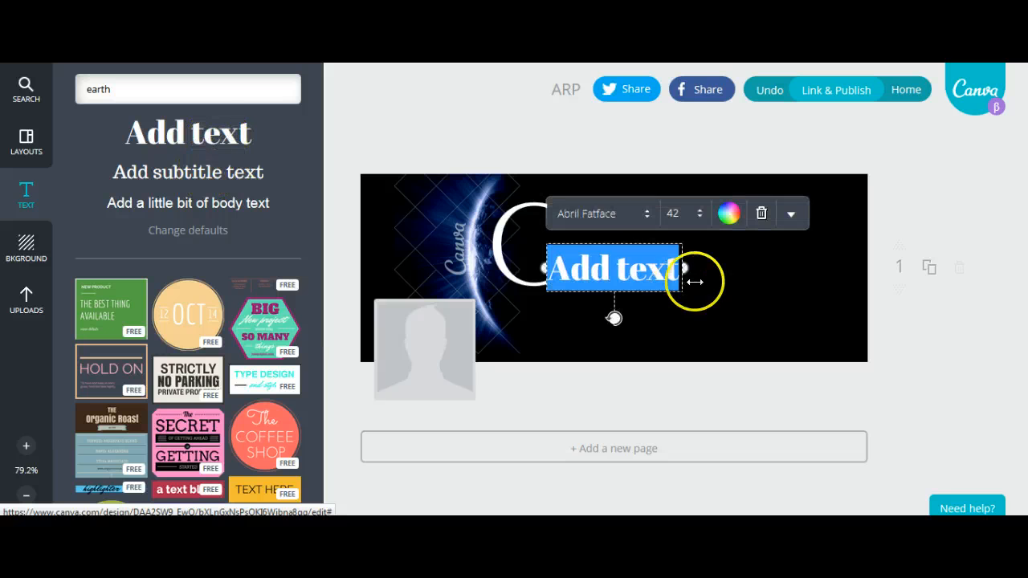
pyautogui.press('BackSpace')
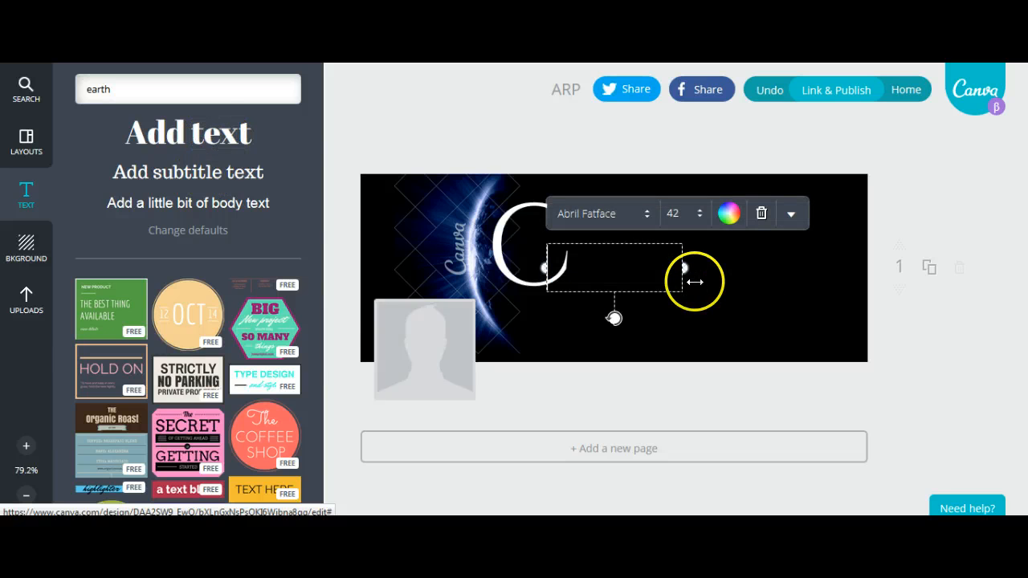
pyautogui.click(645, 215)
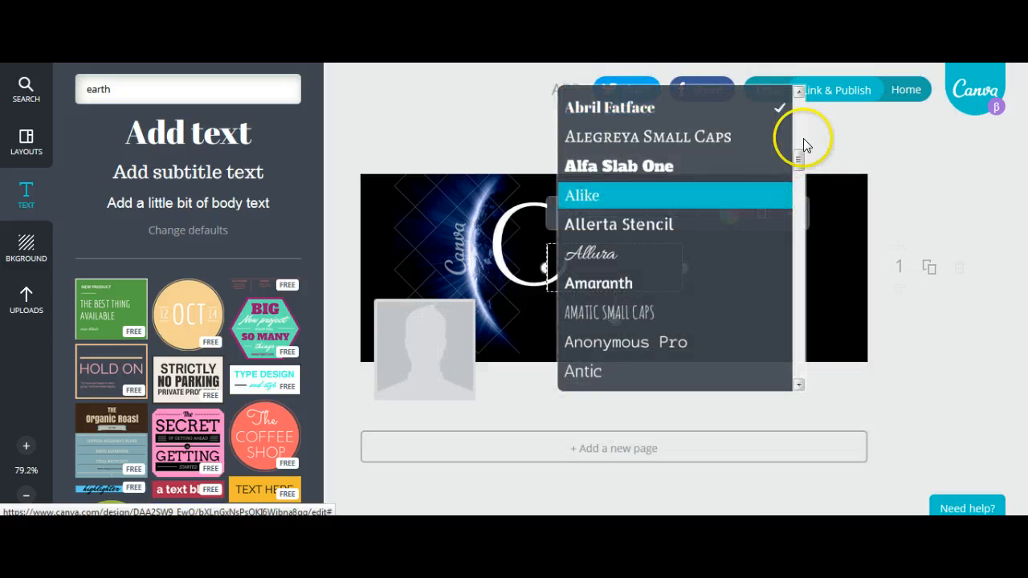
pyautogui.moveTo(798, 161)
pyautogui.mouseDown()
pyautogui.moveTo(798, 192)
pyautogui.moveTo(799, 160)
pyautogui.mouseUp()
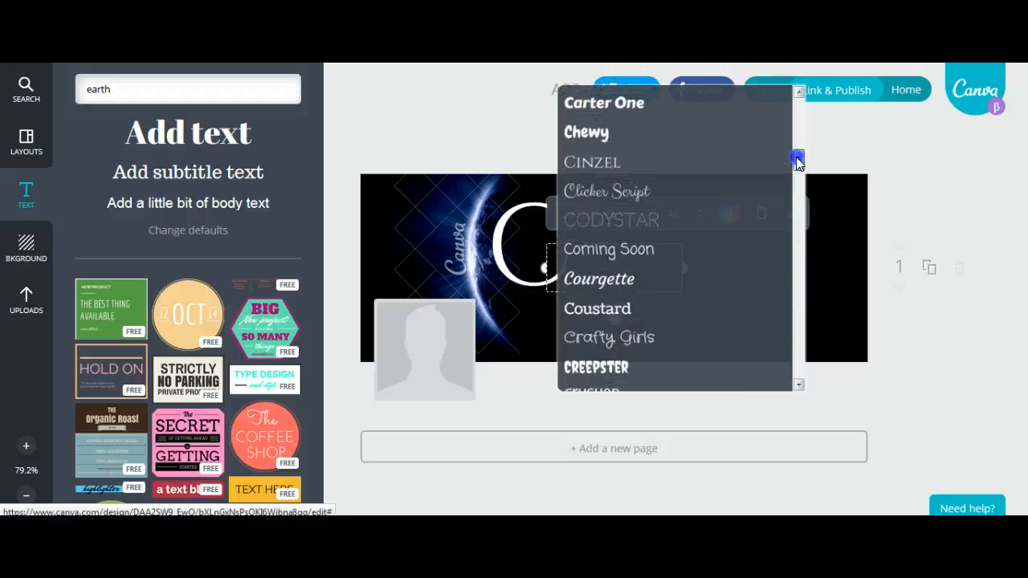
pyautogui.click(588, 166)
pyautogui.click(583, 268)
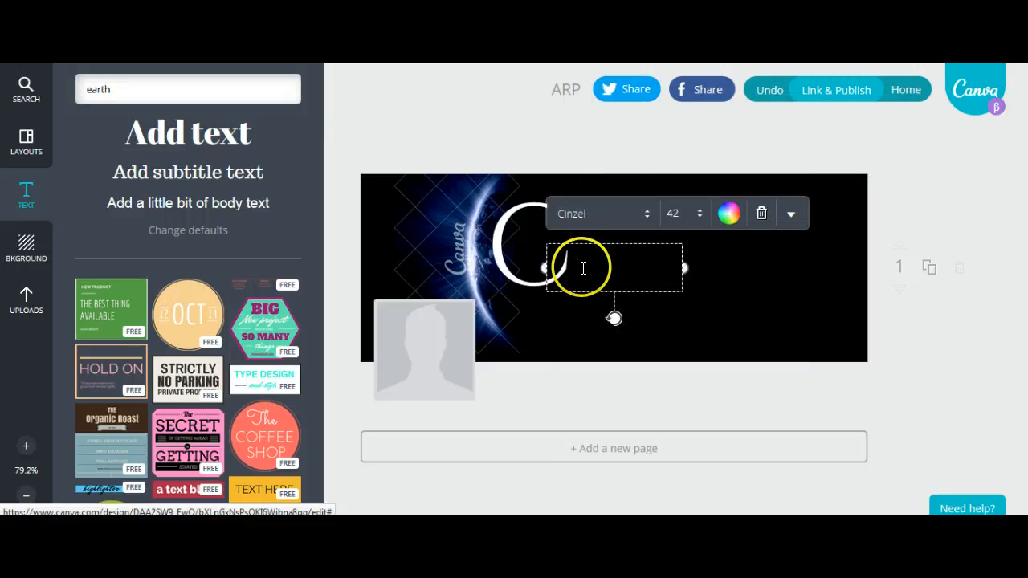
pyautogui.write('21')
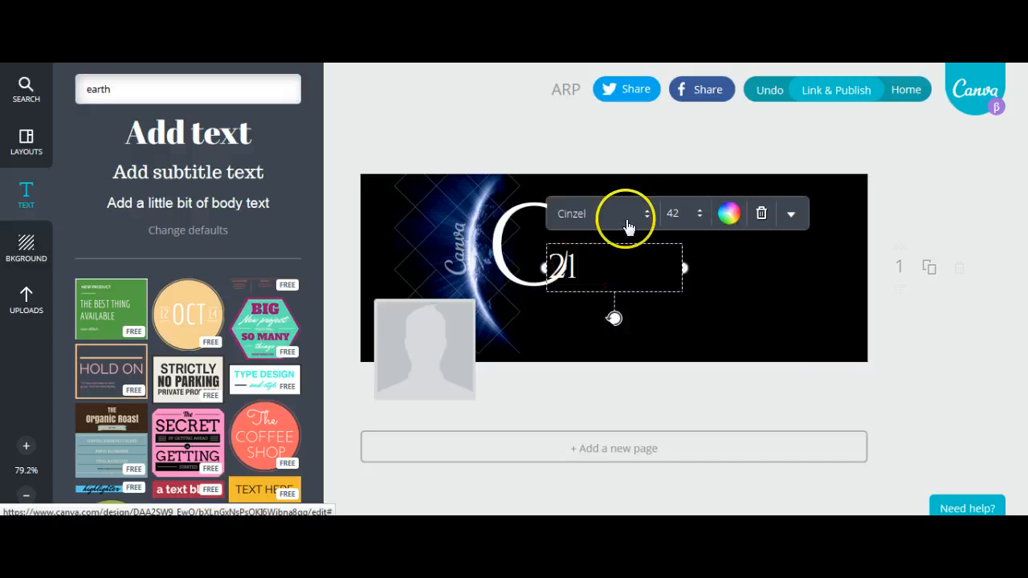
# - Set the font size of the "21" text to 72 and position it inside the large C
pyautogui.moveTo(658, 292); pyautogui.dragTo(626, 274)
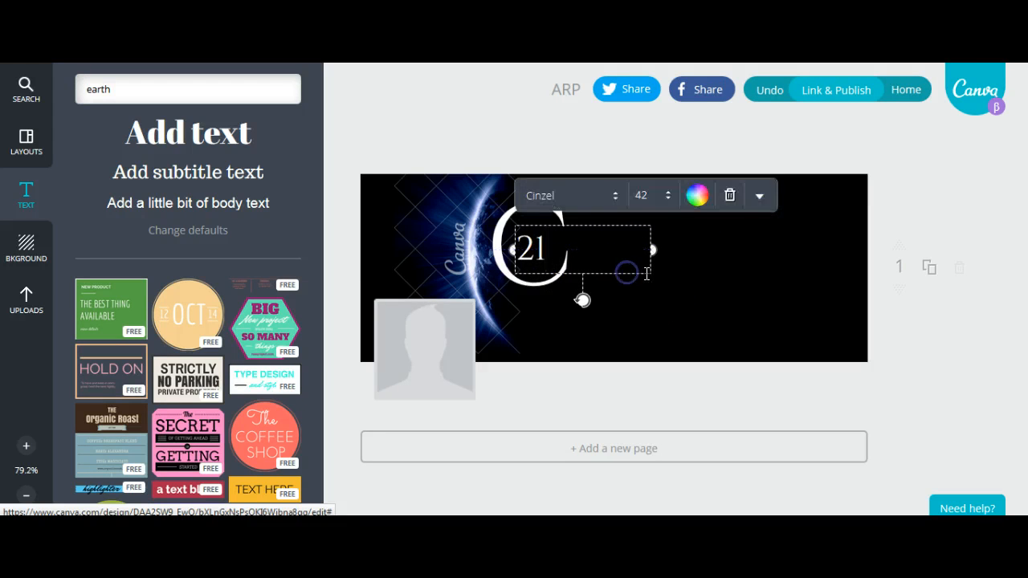
pyautogui.click(621, 265)
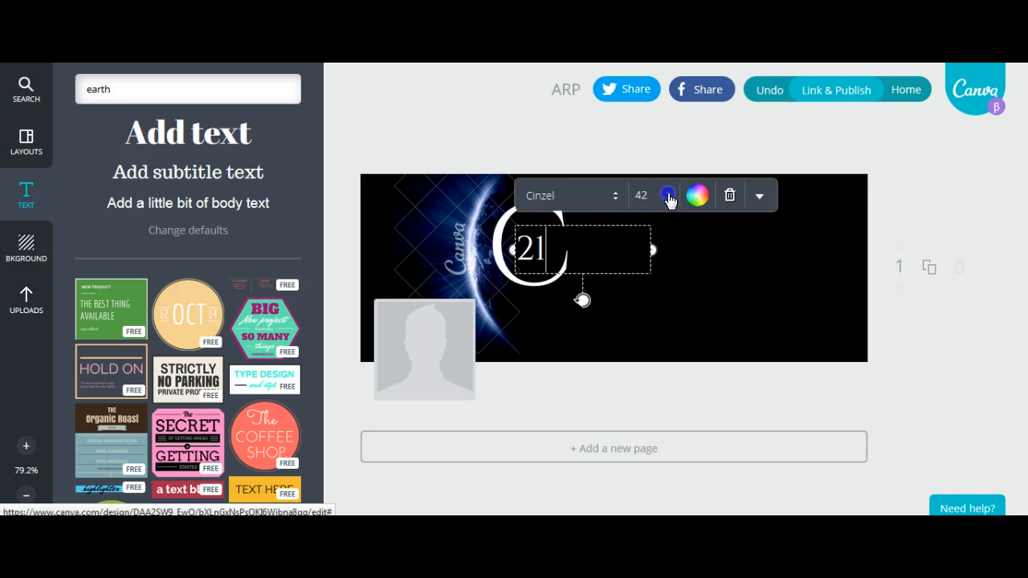
pyautogui.click(666, 196)
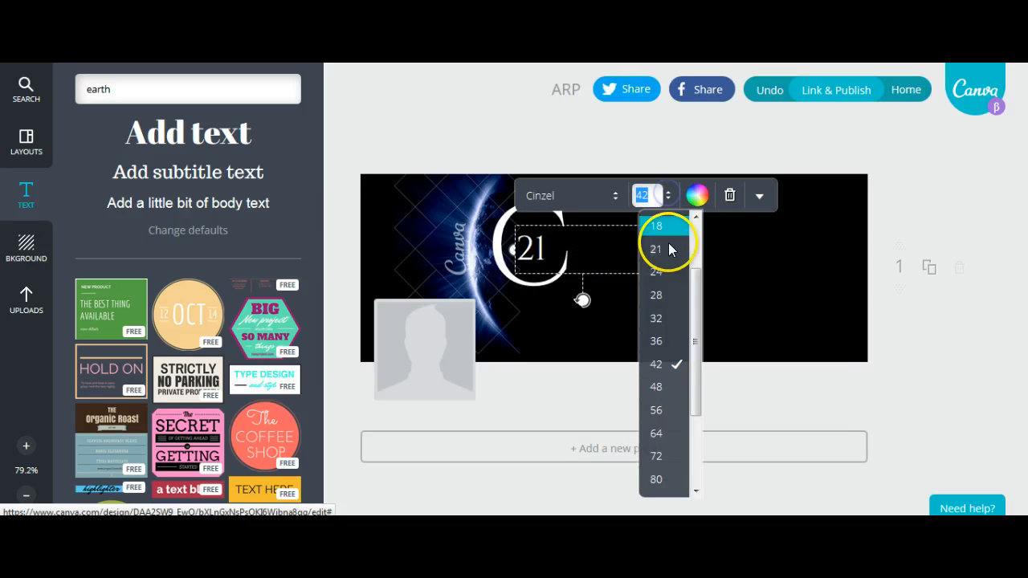
pyautogui.click(663, 409)
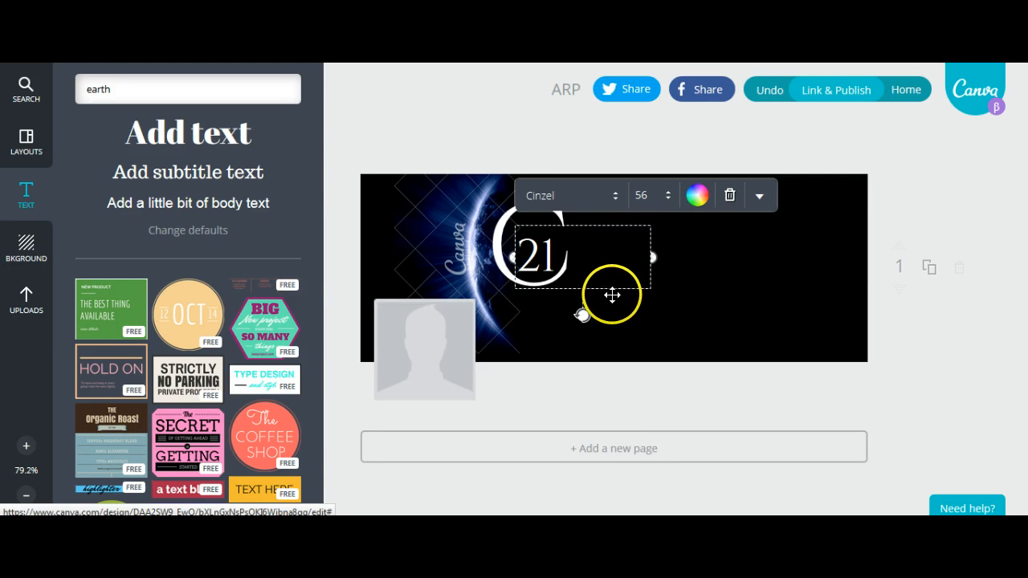
pyautogui.moveTo(613, 288); pyautogui.dragTo(609, 283)
pyautogui.click(663, 192)
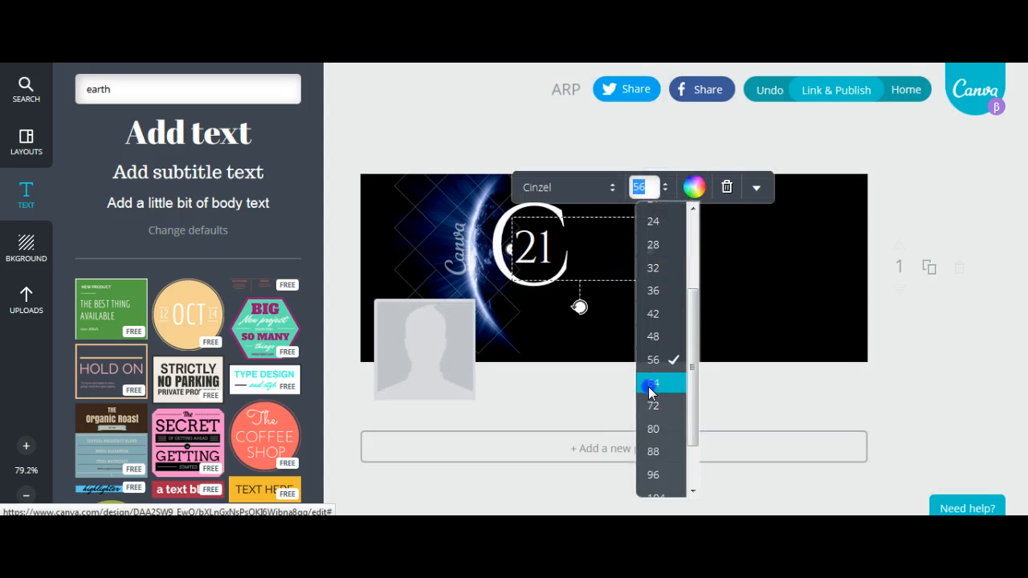
pyautogui.click(651, 383)
pyautogui.click(664, 189)
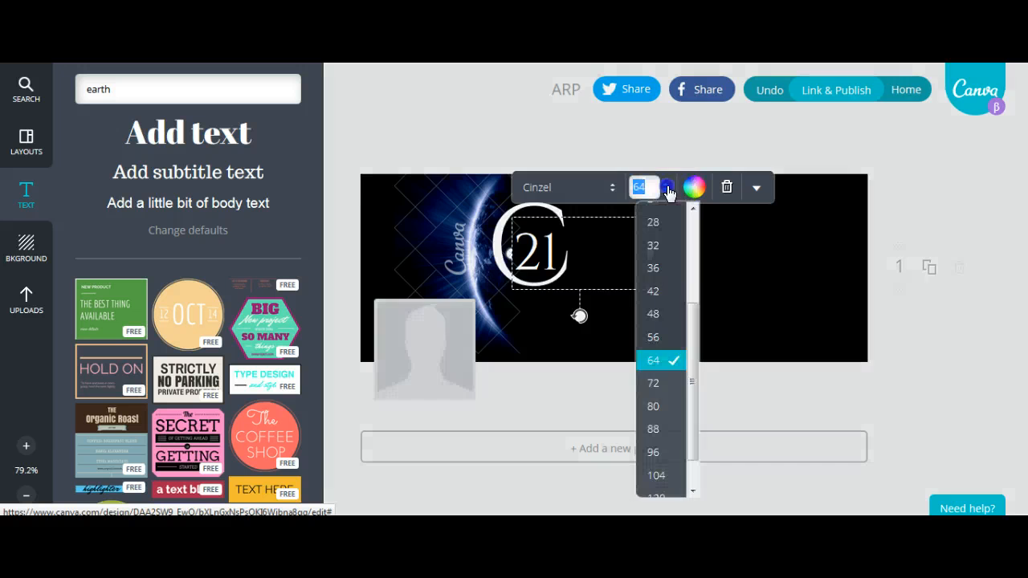
pyautogui.click(654, 385)
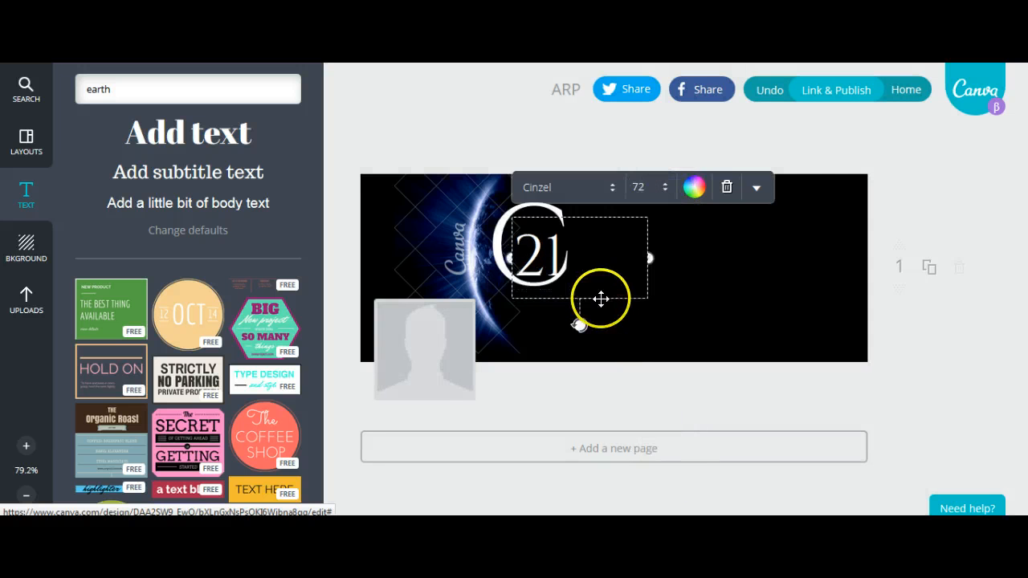
pyautogui.moveTo(601, 297); pyautogui.dragTo(594, 287)
pyautogui.click(606, 394)
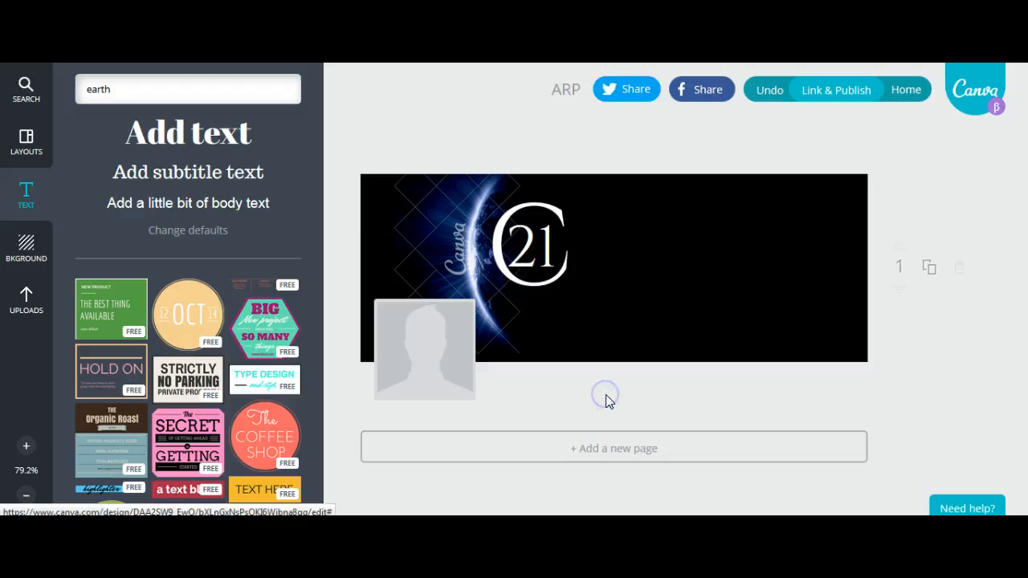
# - Add a subtitle text box reading "ST" in the Cinzel font
pyautogui.click(188, 172)
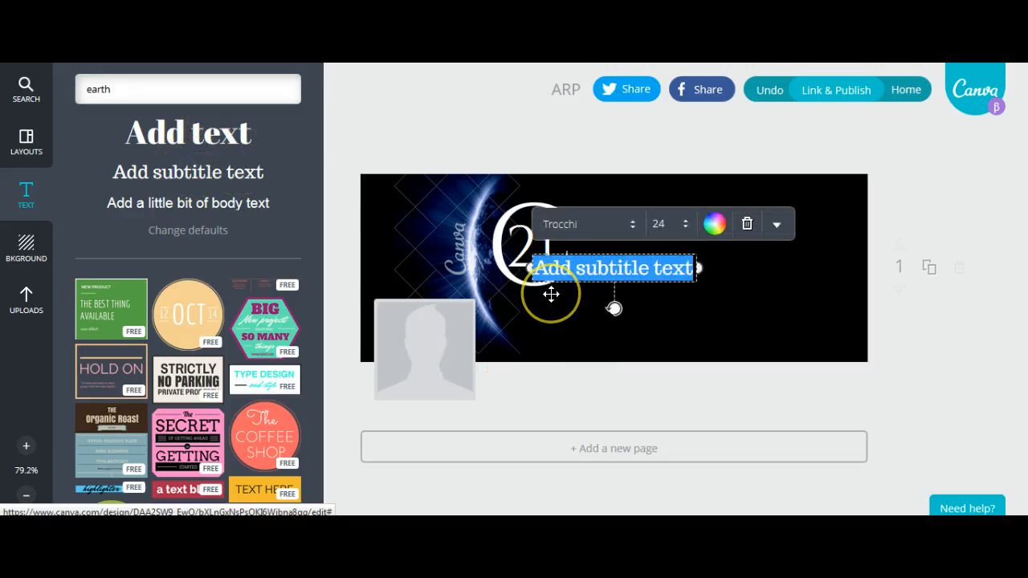
pyautogui.press('BackSpace')
pyautogui.click(532, 319)
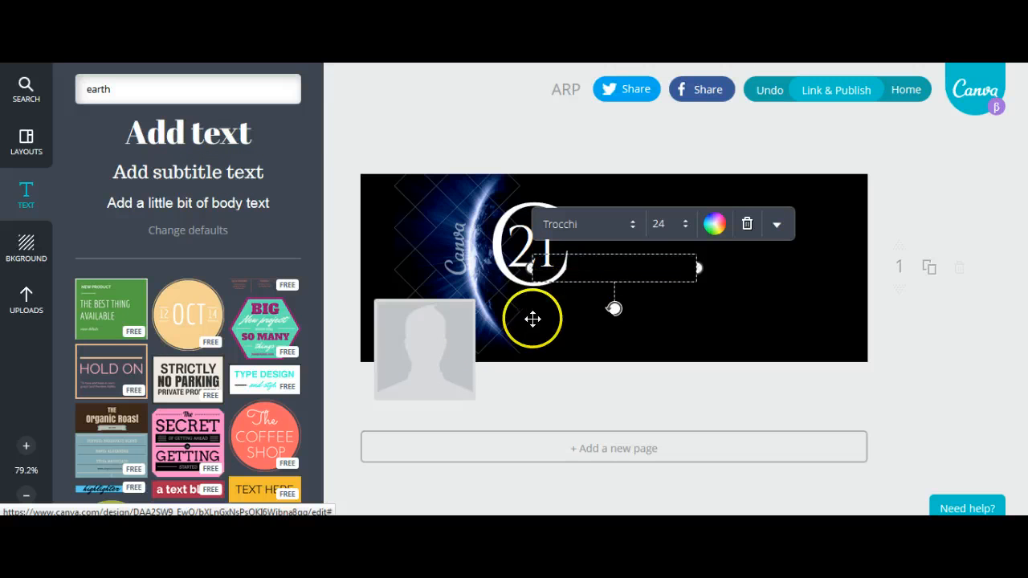
pyautogui.click(635, 279)
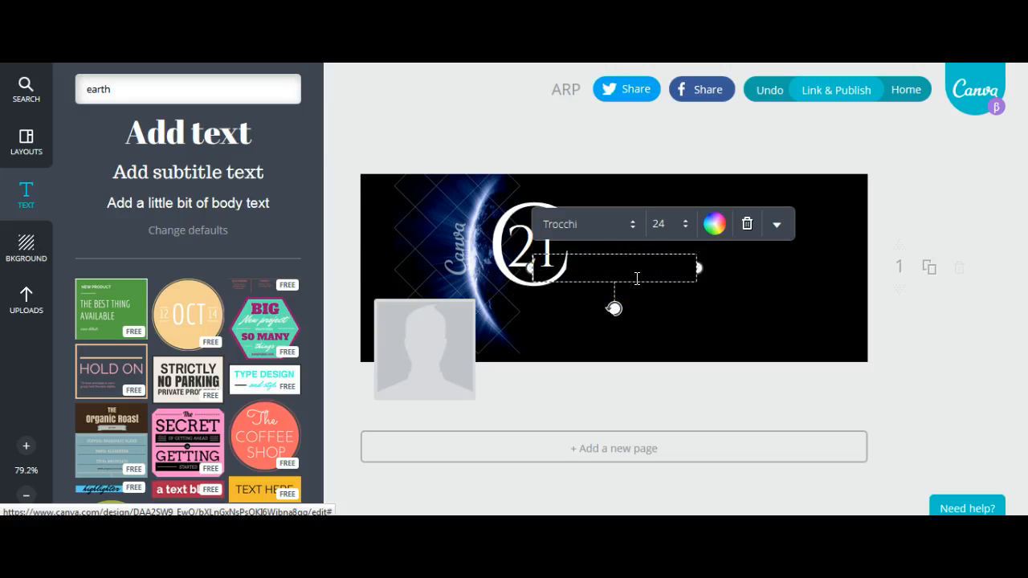
pyautogui.click(632, 285)
pyautogui.click(633, 228)
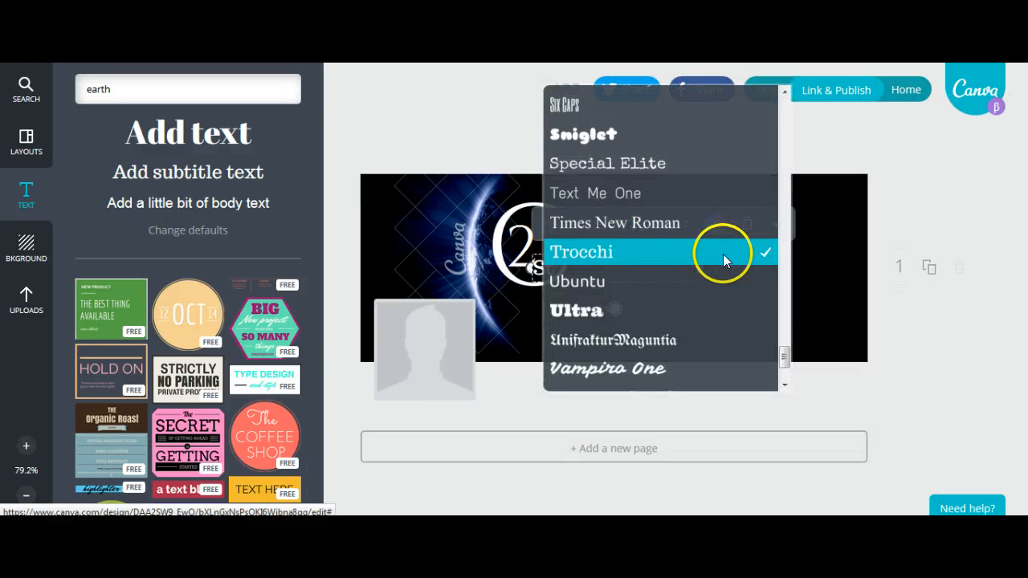
pyautogui.moveTo(786, 361); pyautogui.dragTo(792, 156)
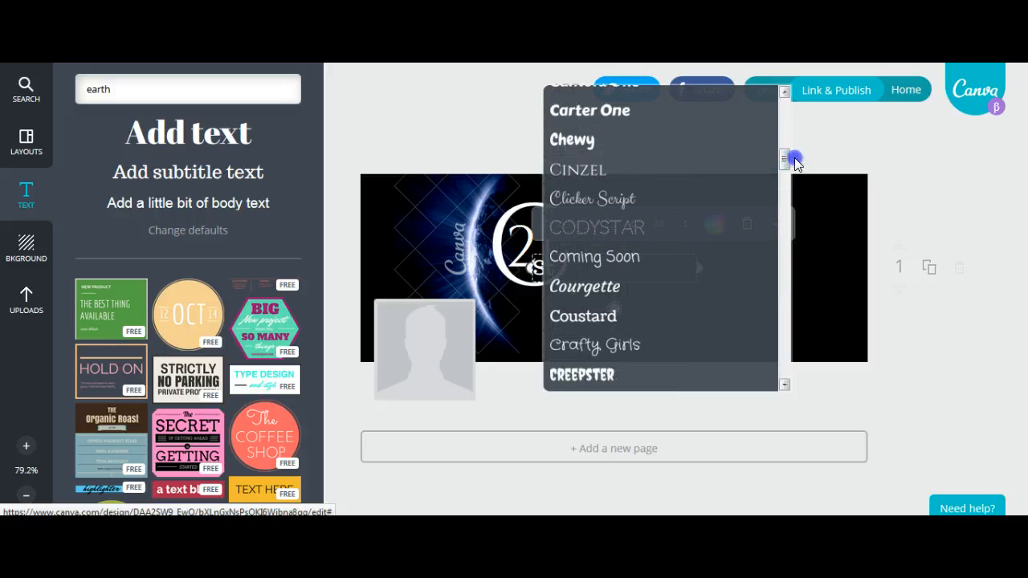
pyautogui.click(624, 164)
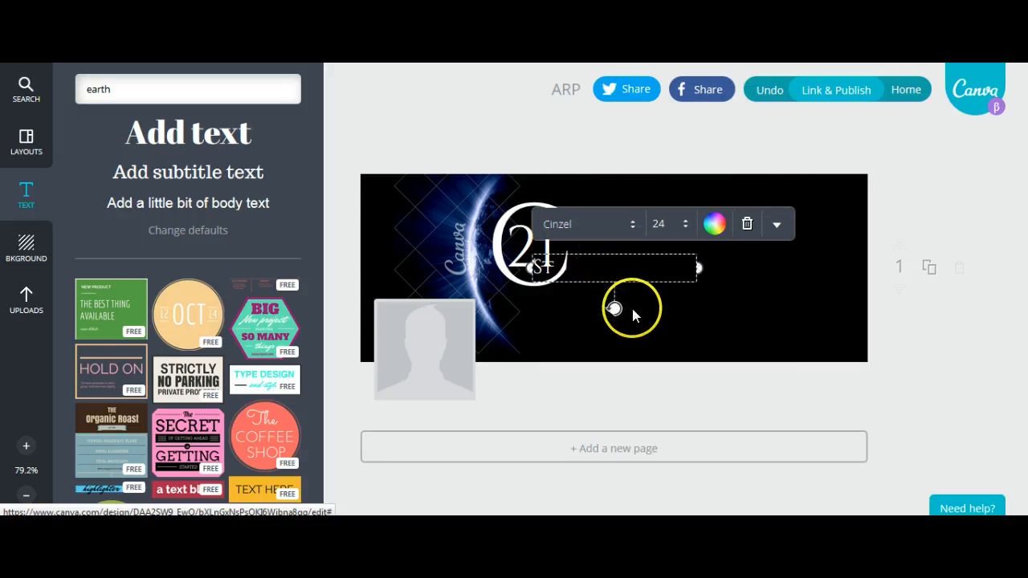
# - Move the "ST" text to sit as a superscript beside the 21
pyautogui.click(624, 306)
pyautogui.click(600, 276)
pyautogui.moveTo(605, 277); pyautogui.dragTo(634, 253)
pyautogui.click(632, 312)
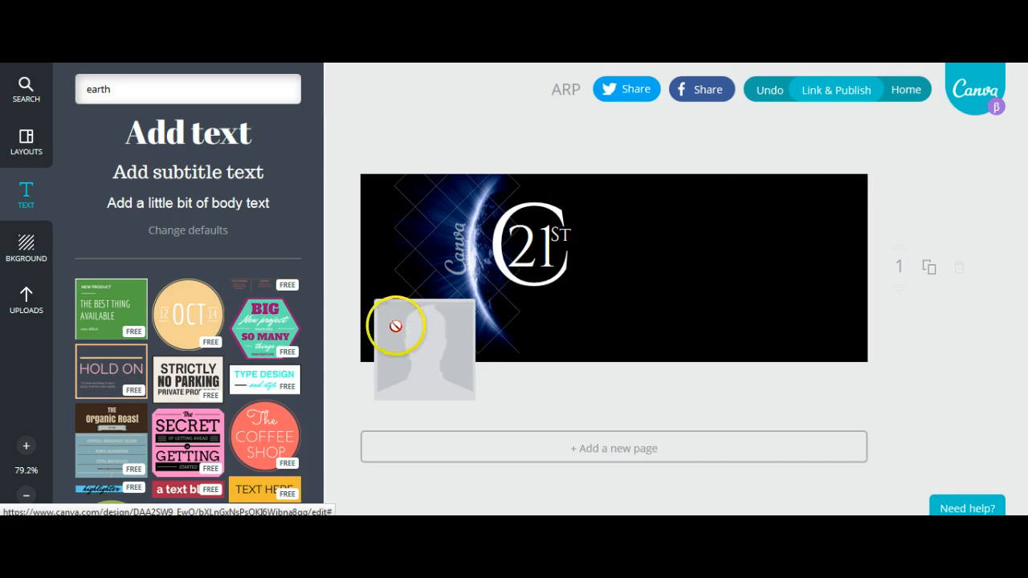
# - Add an empty heading text box beside the ST and stretch it to nearly the cover's right edge
pyautogui.click(192, 138)
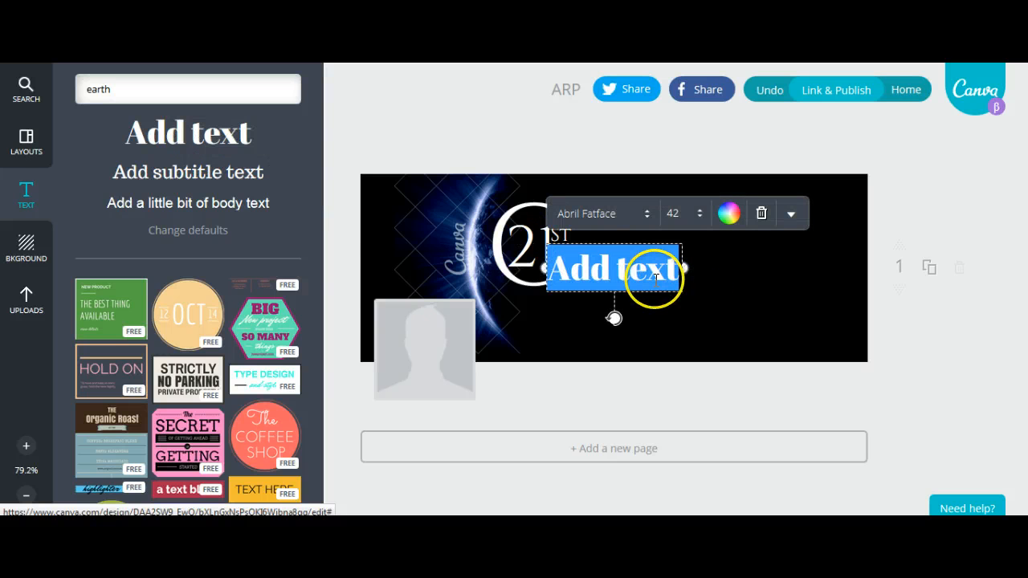
pyautogui.moveTo(686, 294); pyautogui.dragTo(695, 267)
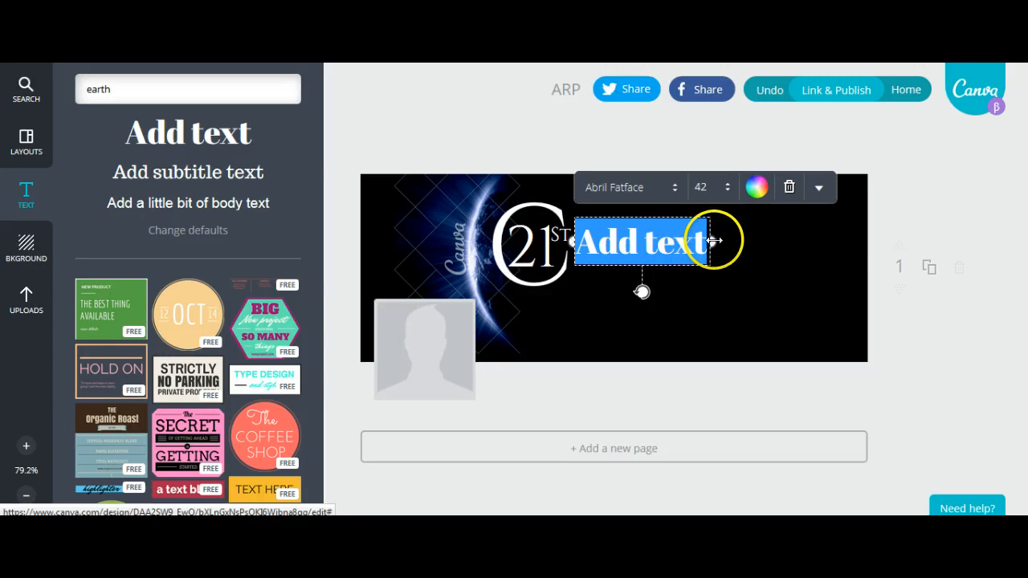
pyautogui.moveTo(713, 246); pyautogui.dragTo(859, 248)
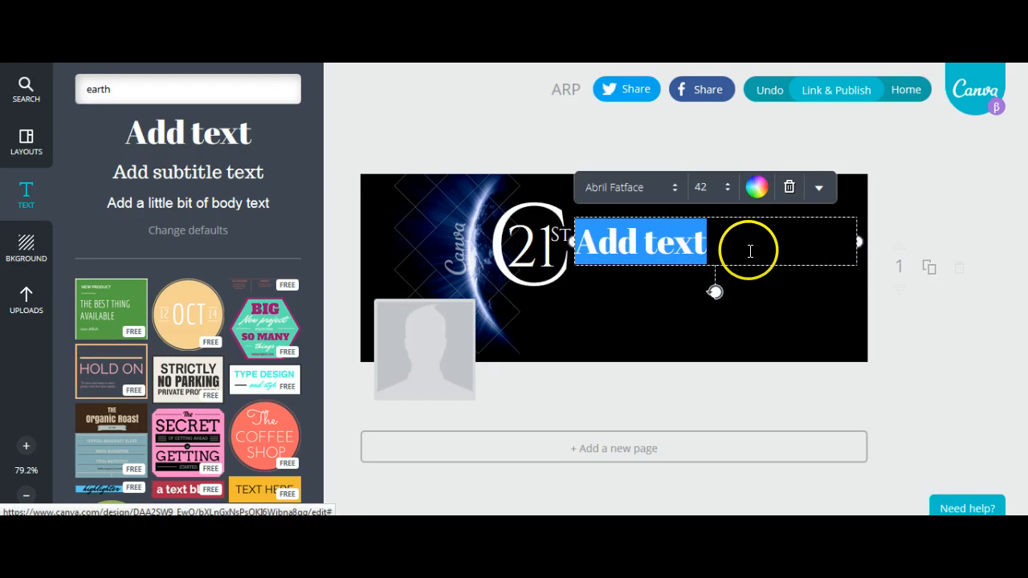
pyautogui.press('BackSpace')
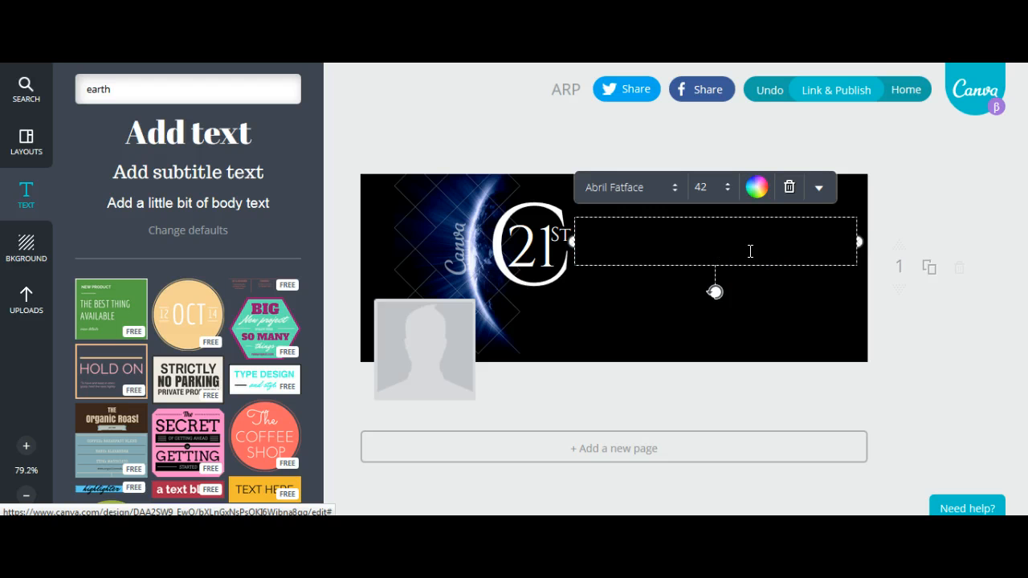
pyautogui.write('CE')
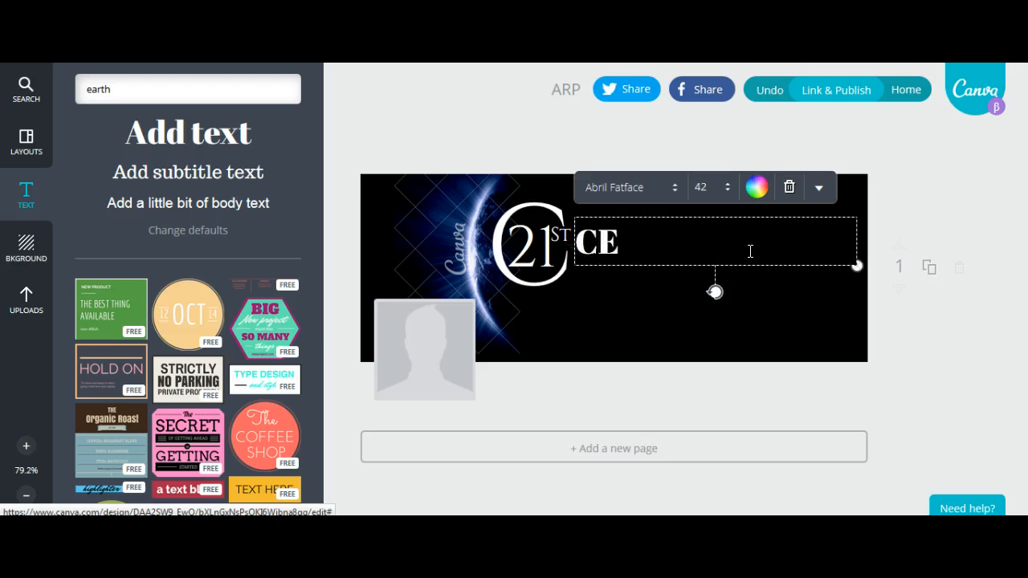
pyautogui.write('N')
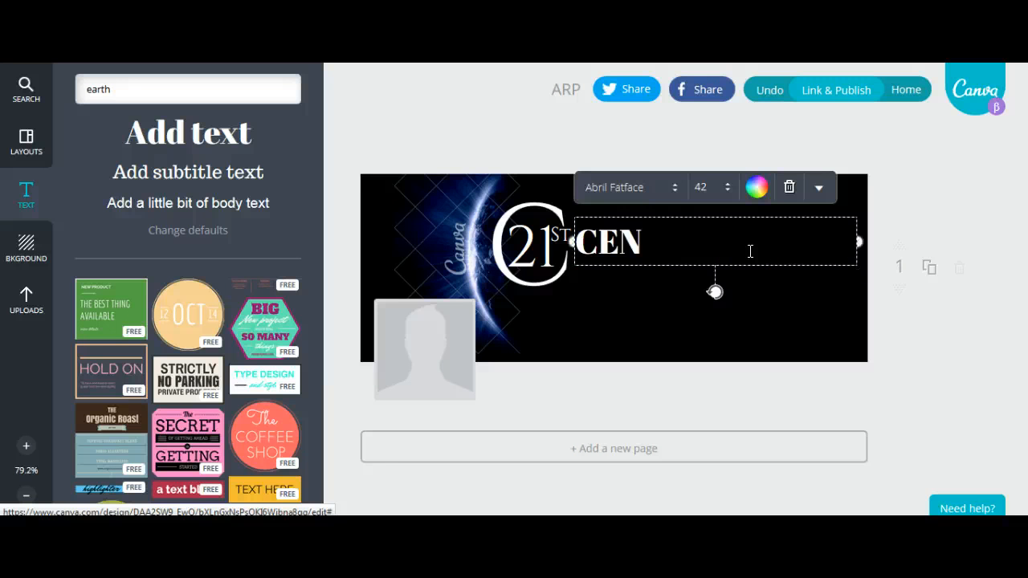
pyautogui.press('BackSpace')
pyautogui.press('BackSpace')
pyautogui.press('BackSpace')
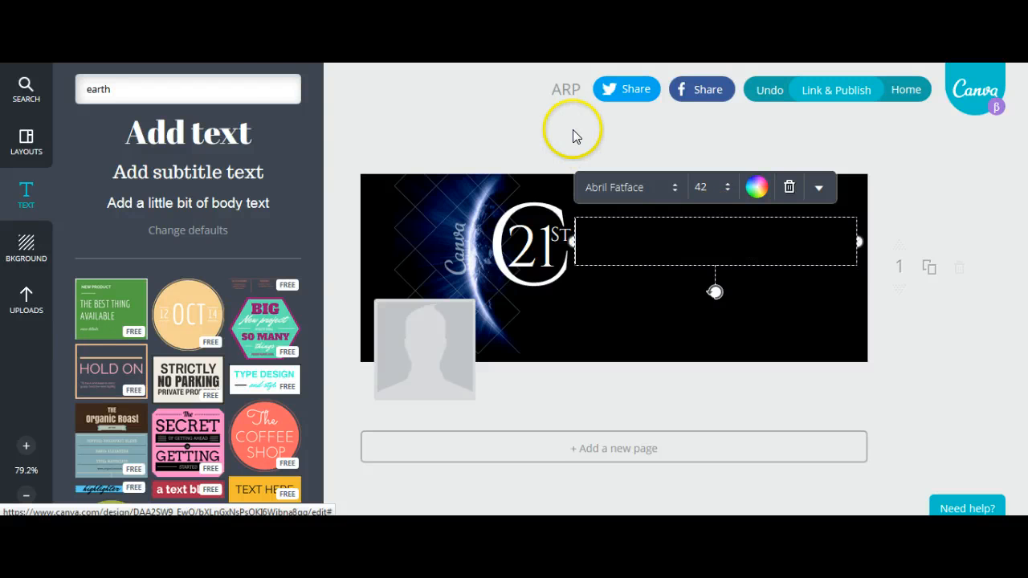
# - Switch to Facebook and open the 21st Century Business Strategies page from the home feed to check its name
pyautogui.click(192, 24)
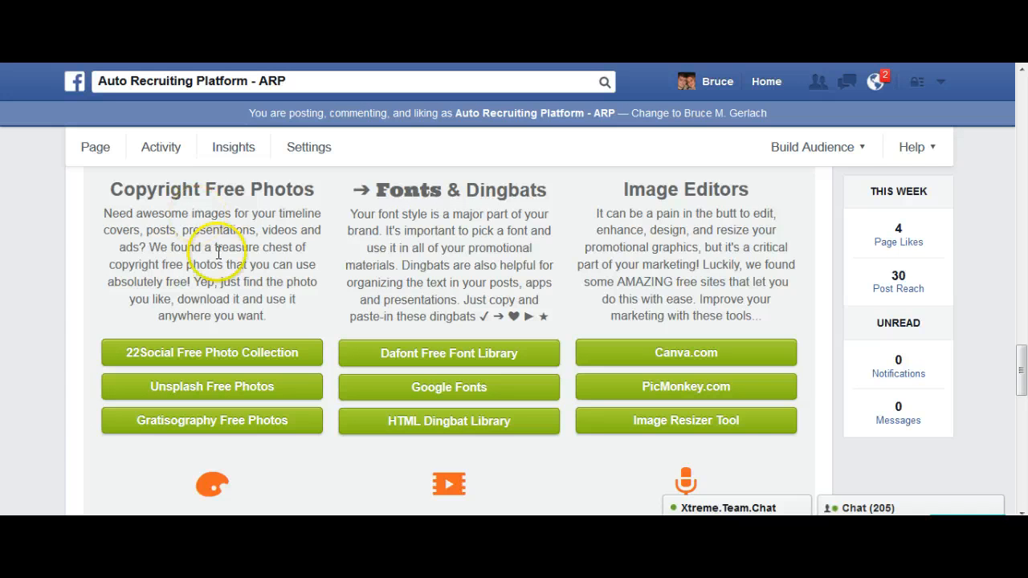
pyautogui.click(767, 84)
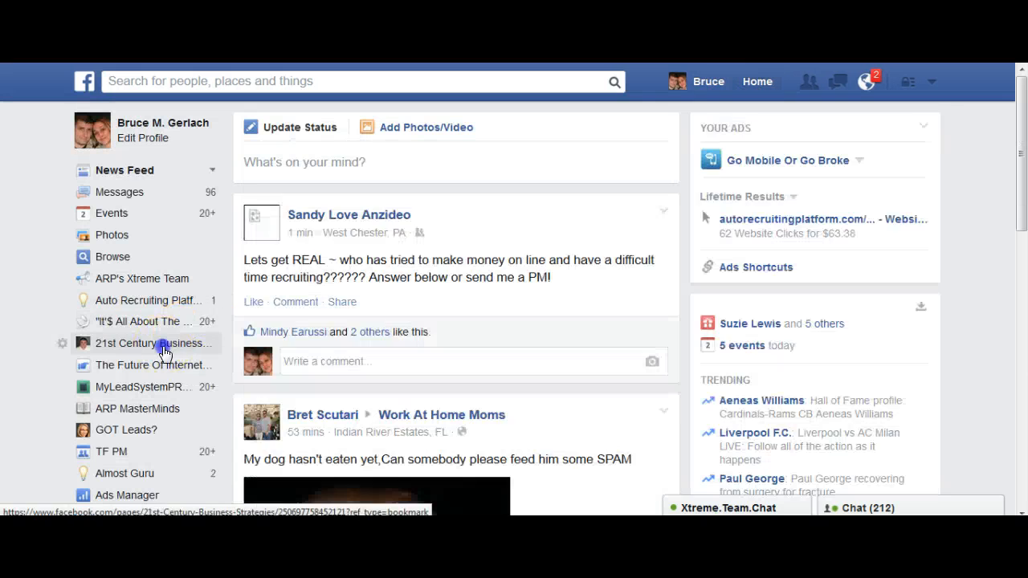
pyautogui.click(163, 353)
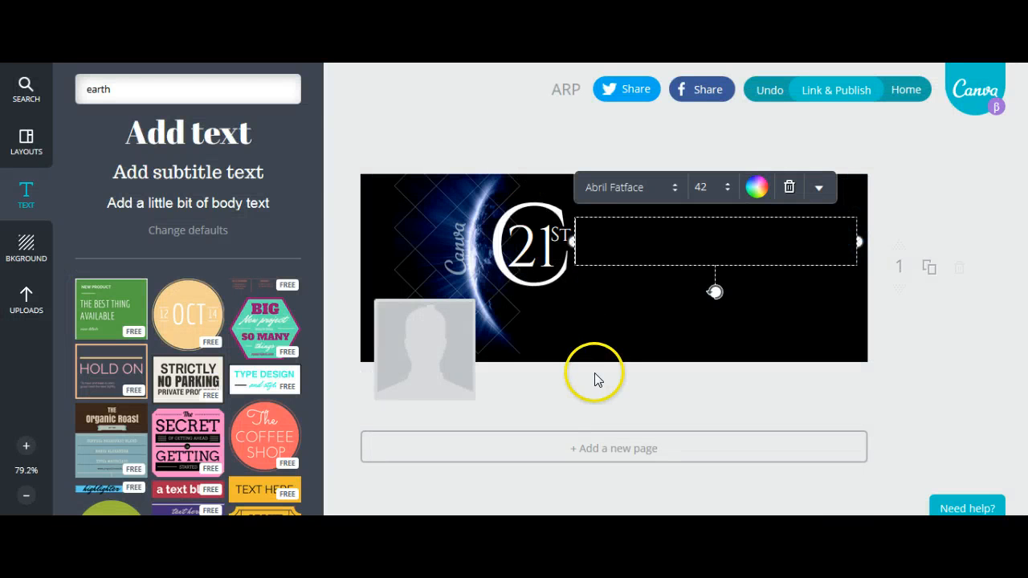
# - Switch back to Canva and enter "ENTURY" in the empty heading text box beside the C logo
pyautogui.write('ENTRY')
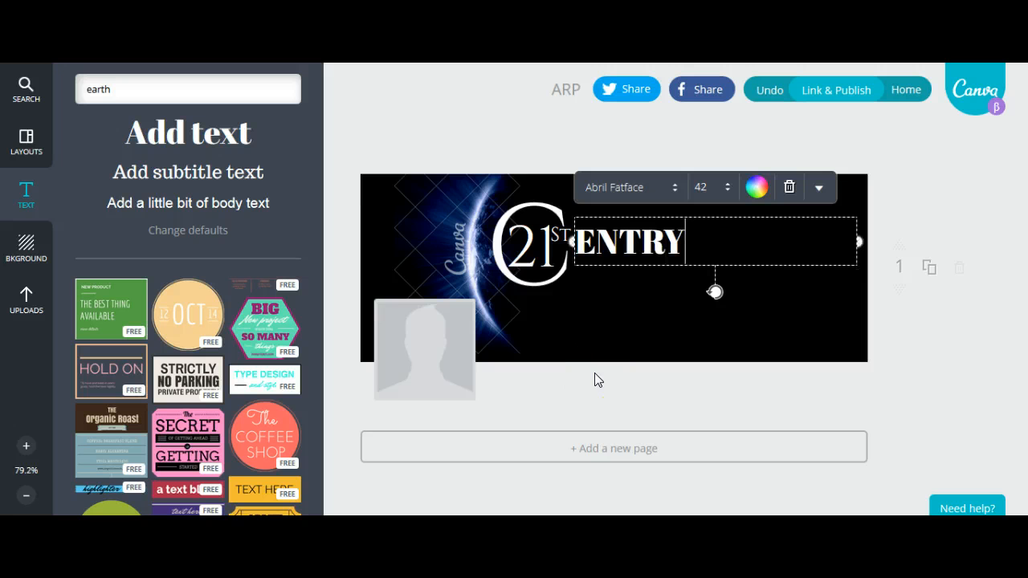
pyautogui.click(640, 241)
pyautogui.write('u')
pyautogui.press('BackSpace')
pyautogui.write('U')
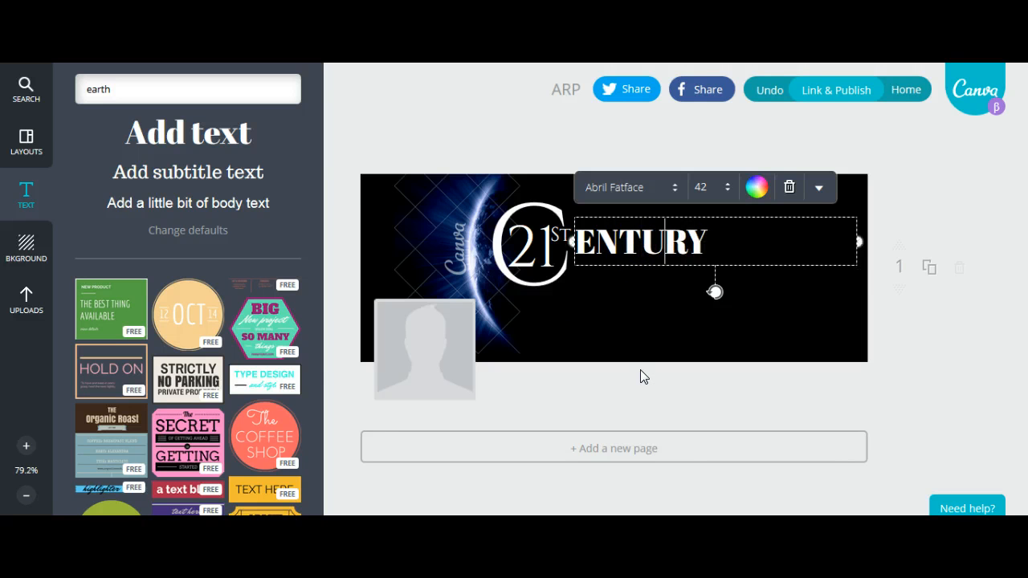
# - Change the font of the ENTURY heading to Cinzel
pyautogui.click(674, 190)
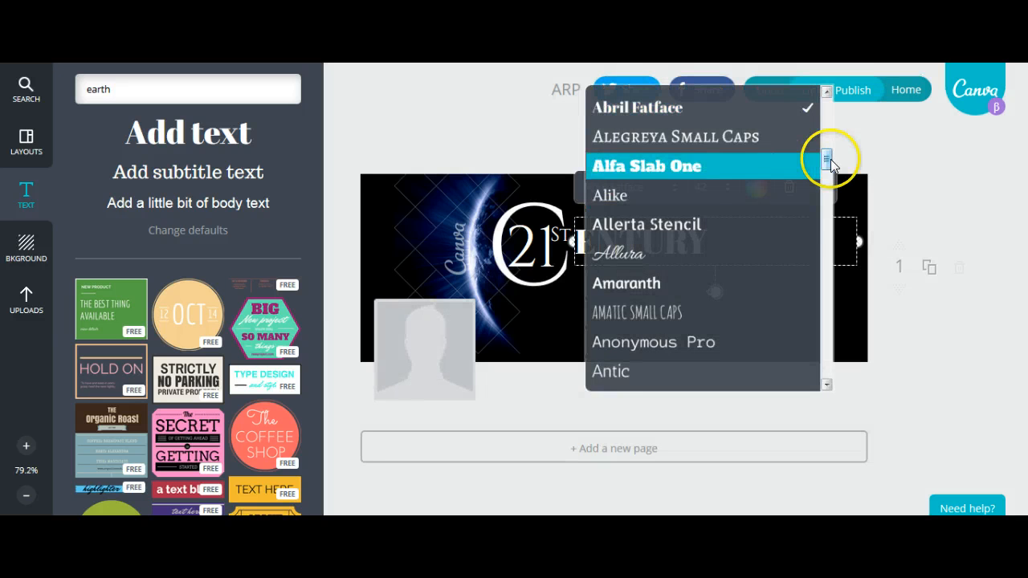
pyautogui.moveTo(827, 160)
pyautogui.mouseDown()
pyautogui.moveTo(831, 184)
pyautogui.moveTo(830, 159)
pyautogui.mouseUp()
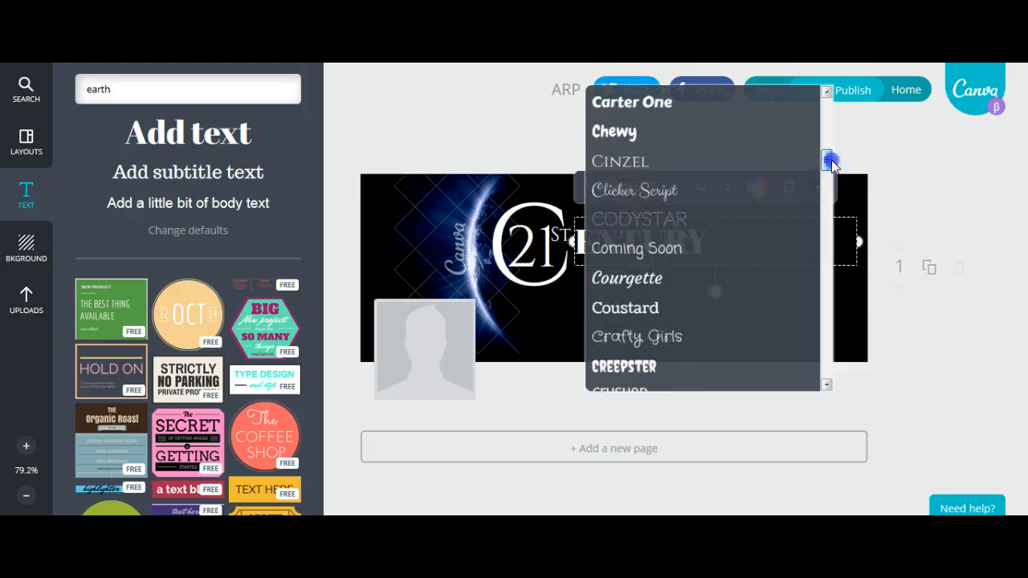
pyautogui.click(654, 167)
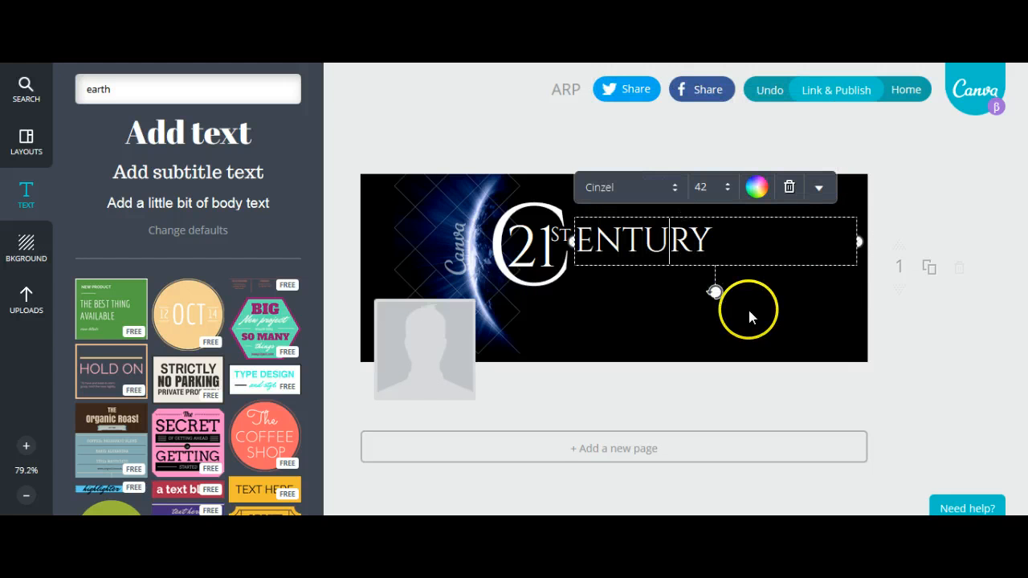
# - Set the ENTURY heading's font size to 56 and shift it slightly closer to the C
pyautogui.click(727, 193)
pyautogui.click(730, 386)
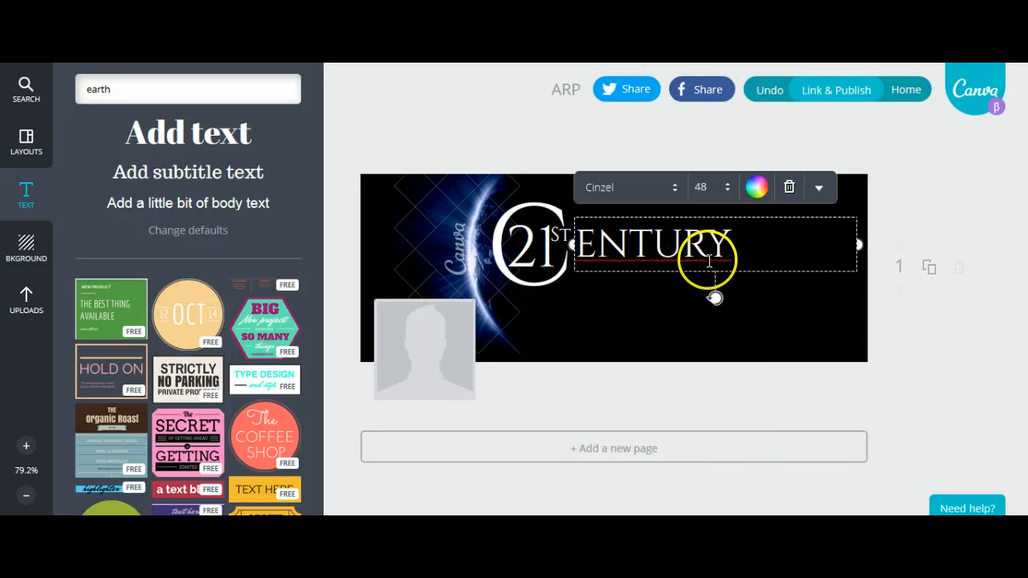
pyautogui.click(728, 193)
pyautogui.click(713, 408)
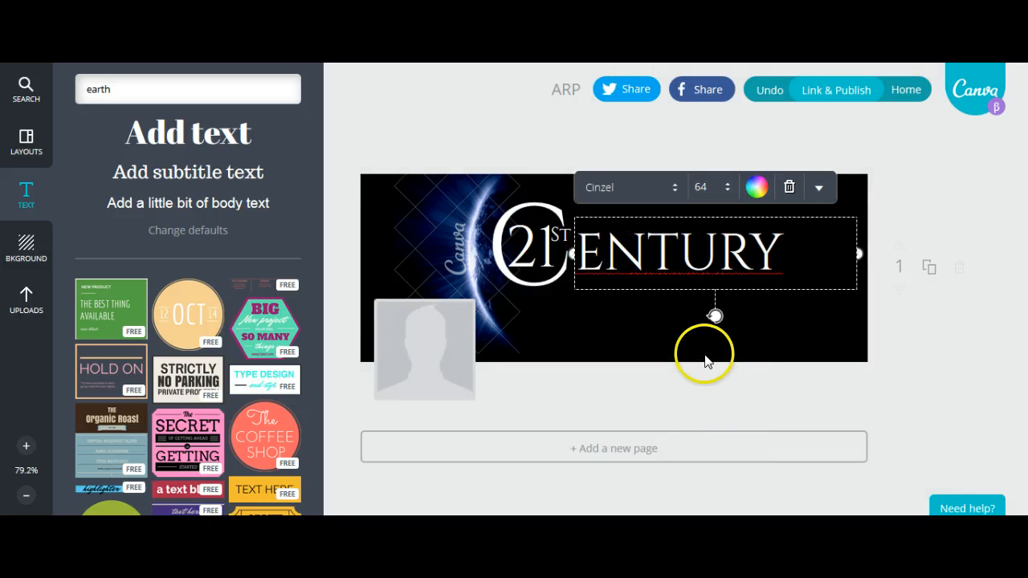
pyautogui.click(726, 195)
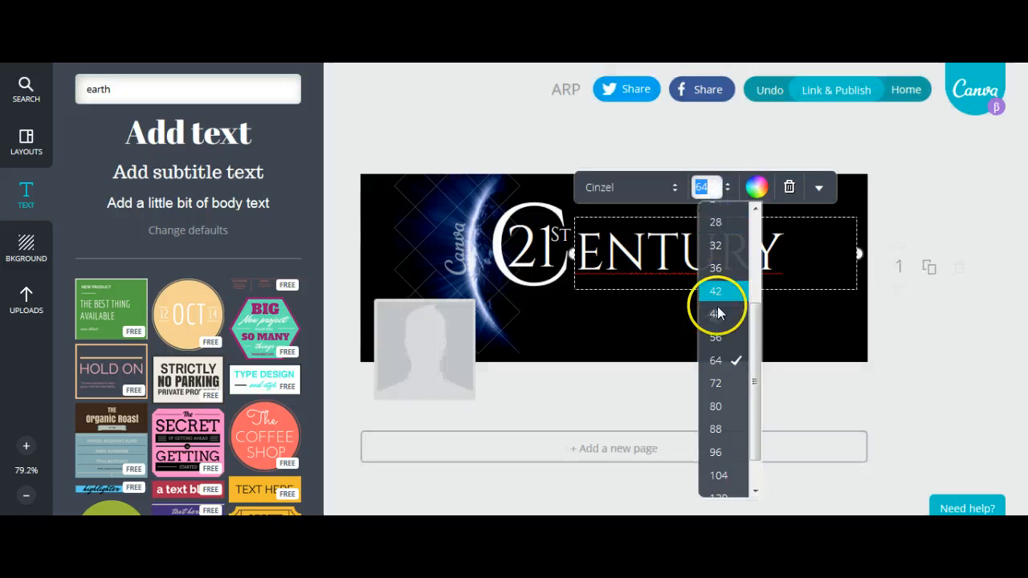
pyautogui.click(718, 333)
pyautogui.click(708, 395)
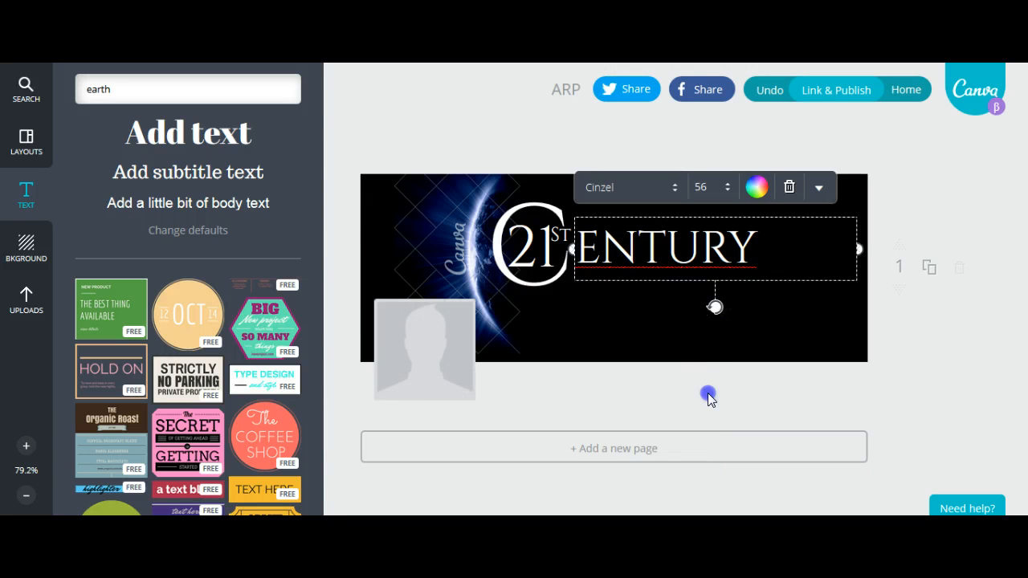
pyautogui.moveTo(664, 246); pyautogui.dragTo(660, 243)
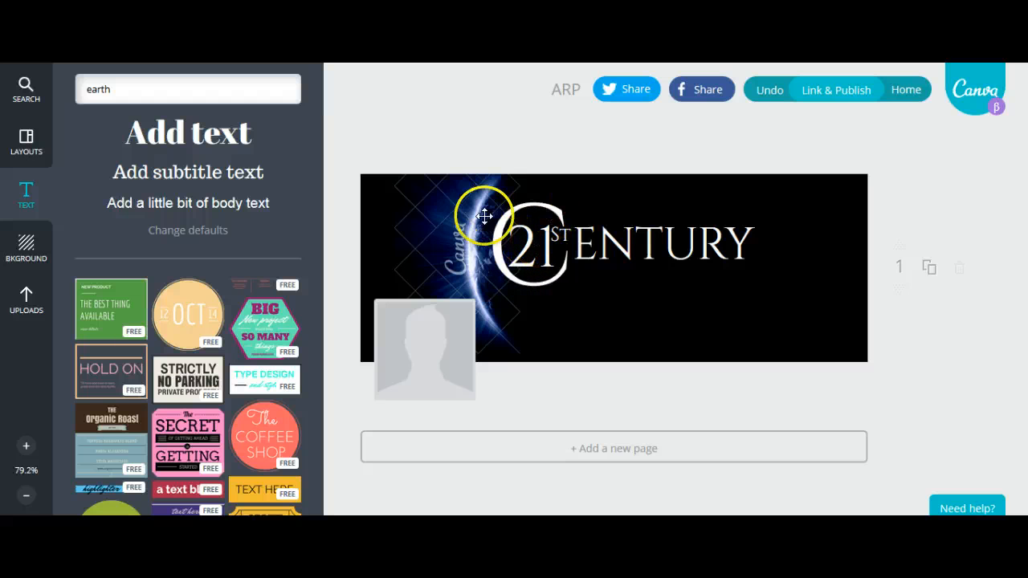
# - Nudge the small ST text slightly up and away from the 21, toward the start of ENTURY
pyautogui.click(564, 237)
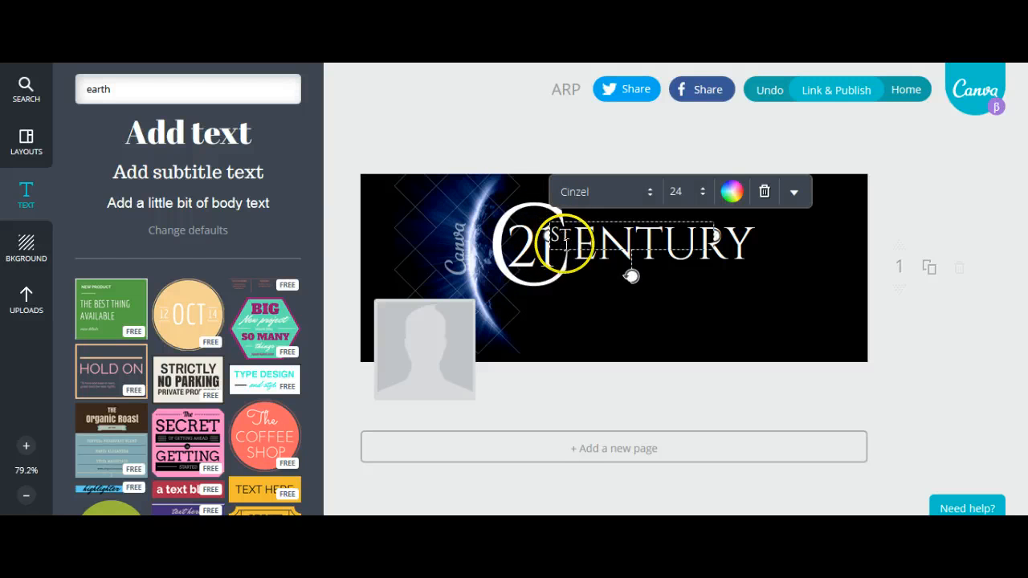
pyautogui.click(591, 249)
pyautogui.moveTo(596, 246); pyautogui.dragTo(592, 249)
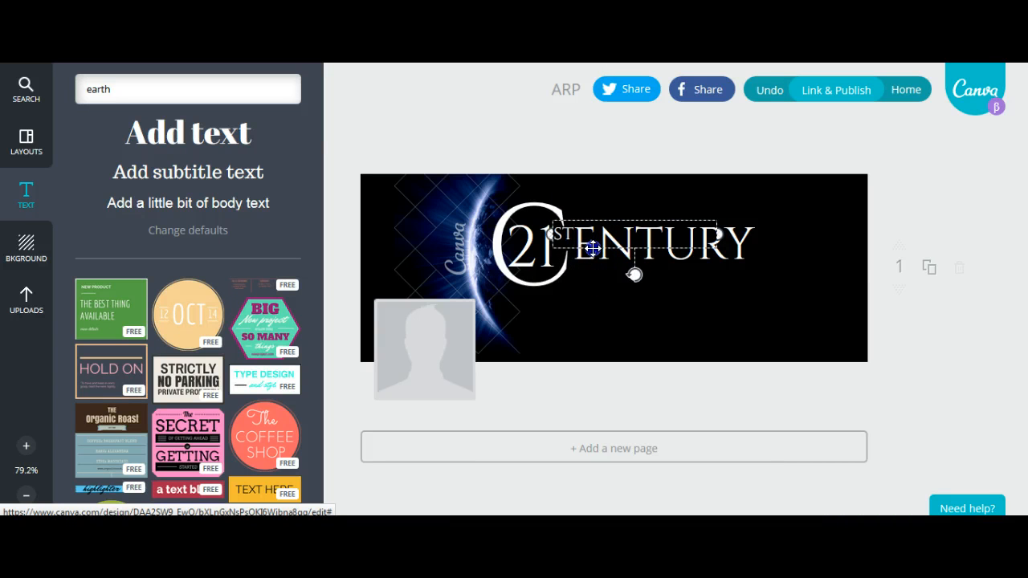
pyautogui.moveTo(591, 249); pyautogui.dragTo(591, 248)
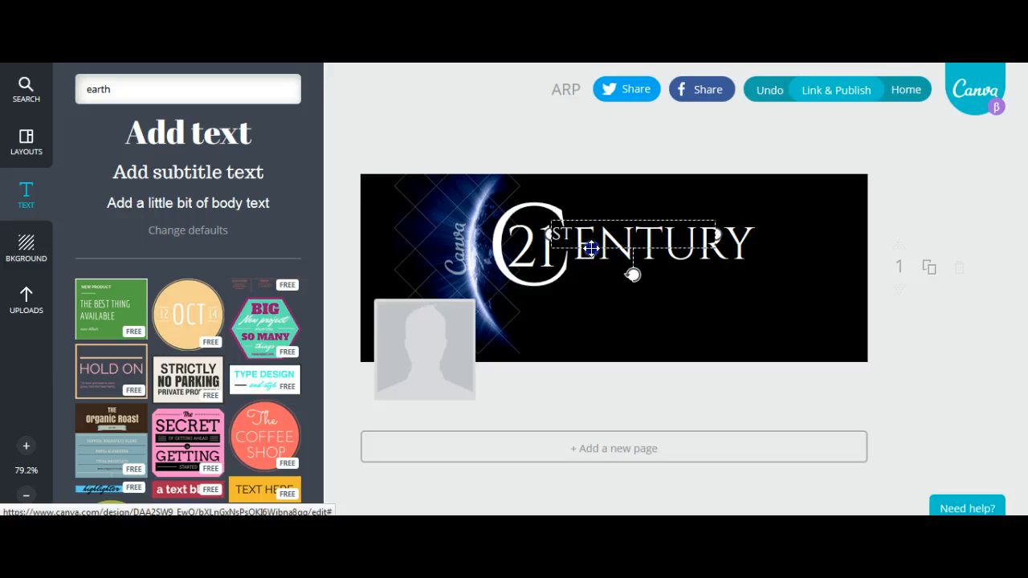
pyautogui.click(557, 381)
pyautogui.click(573, 254)
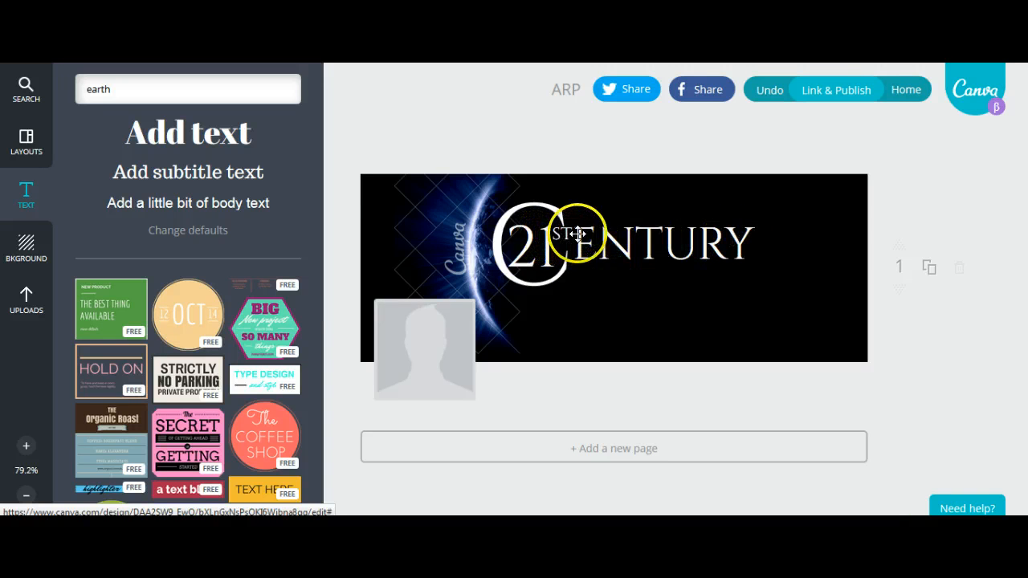
# - Move the 21 text up slightly inside the large C
pyautogui.click(523, 259)
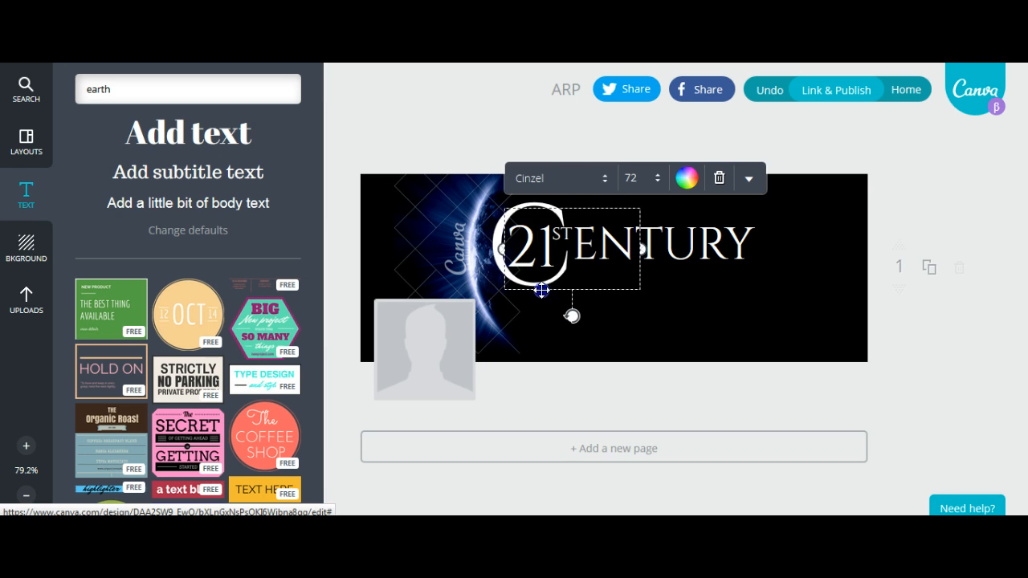
pyautogui.moveTo(542, 288); pyautogui.dragTo(542, 286)
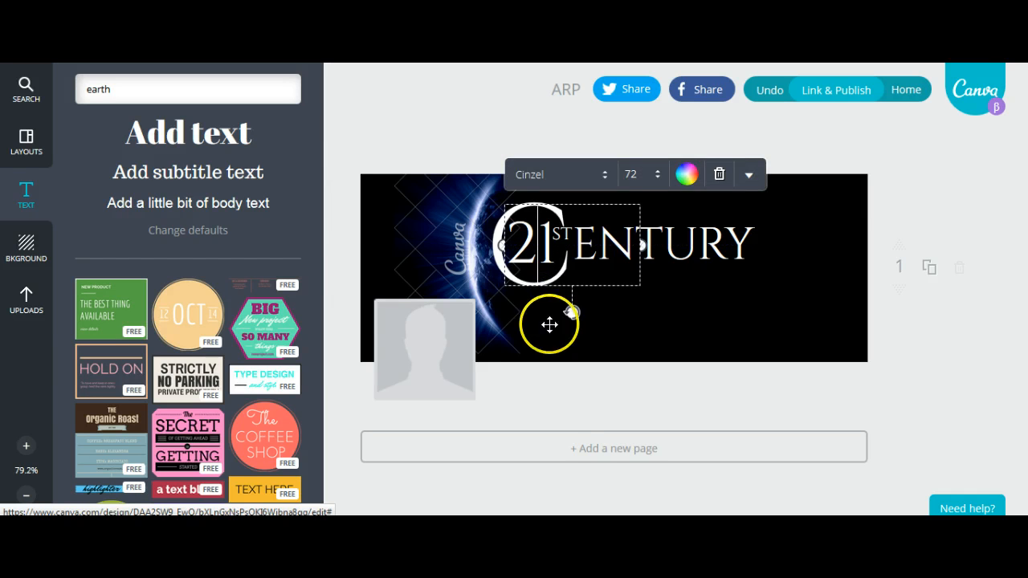
pyautogui.click(607, 391)
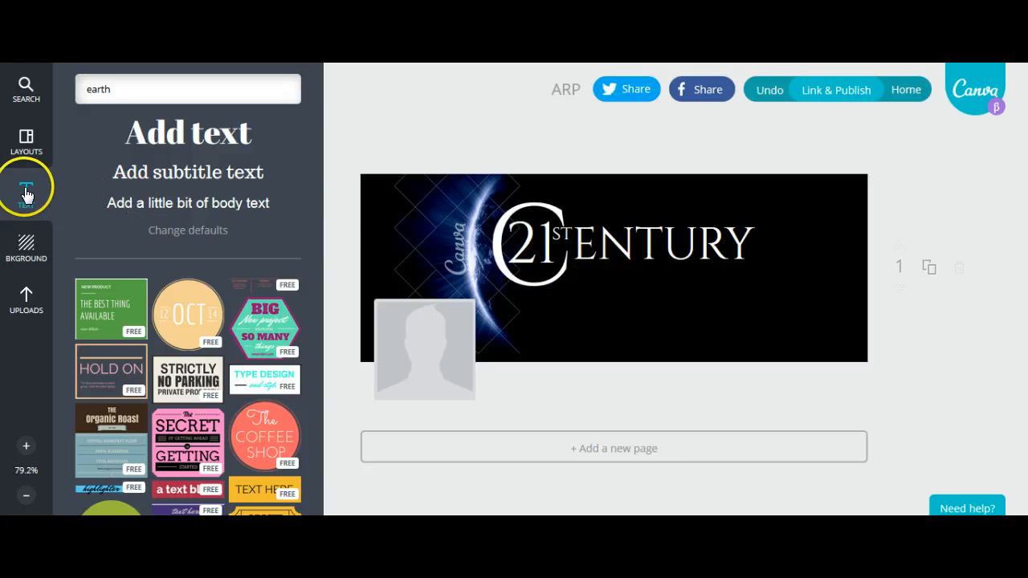
# - Add a body text box directly beneath ENTURY, widen it beyond the heading's end and clear its placeholder text
pyautogui.click(181, 207)
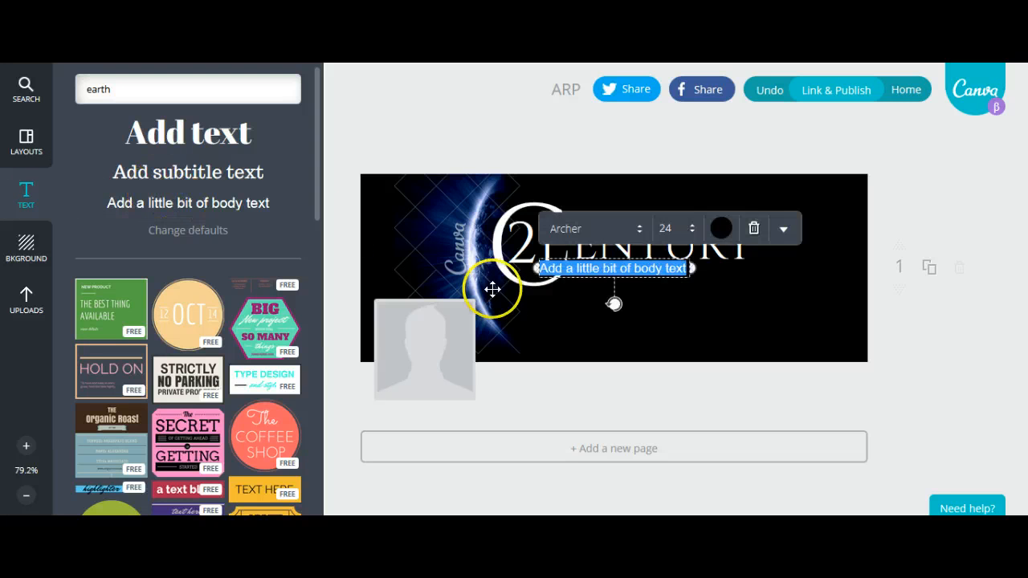
pyautogui.moveTo(614, 282); pyautogui.dragTo(651, 289)
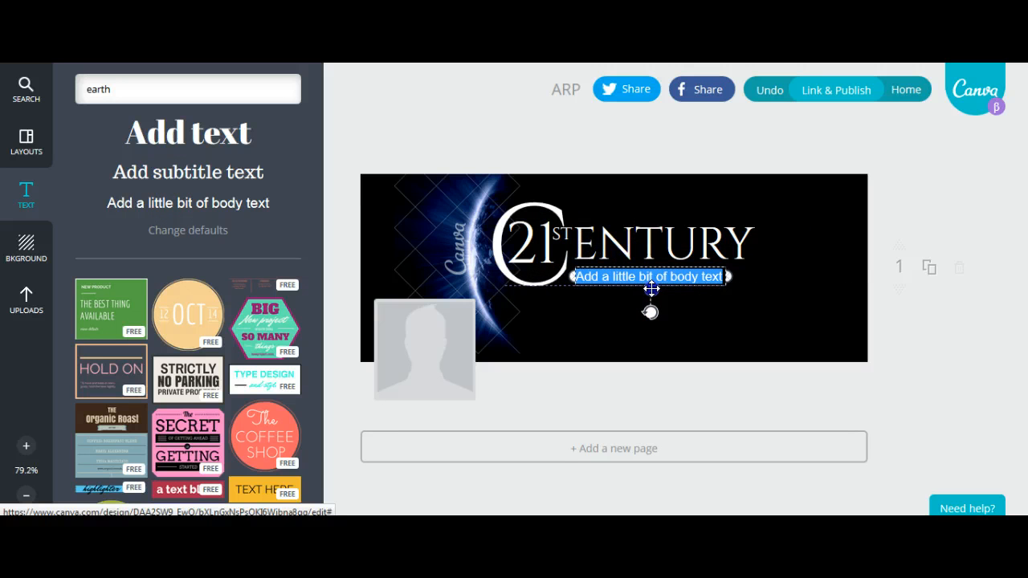
pyautogui.moveTo(724, 277); pyautogui.dragTo(818, 277)
pyautogui.click(679, 297)
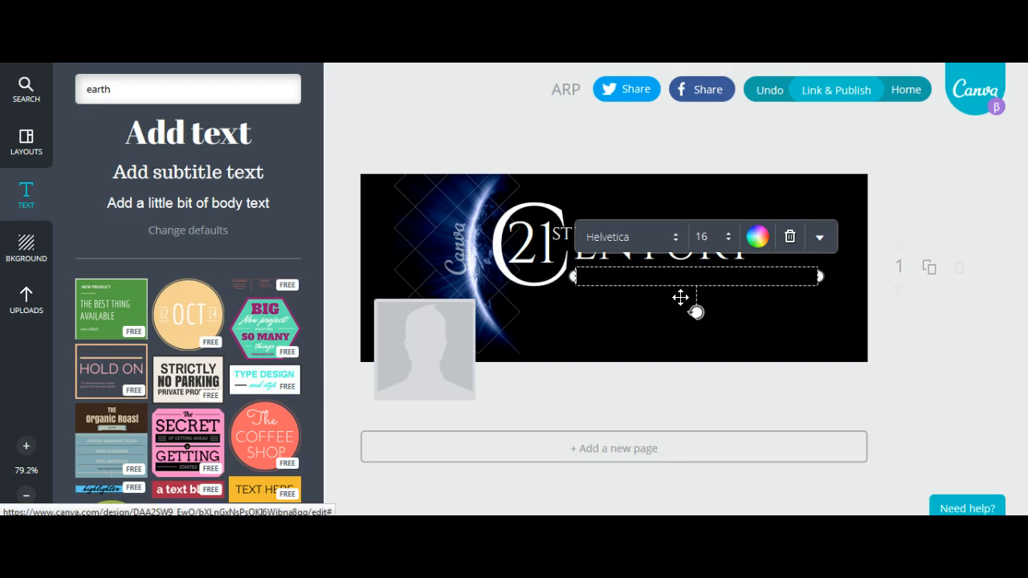
# - Change the font of the empty body text box to Crushed
pyautogui.click(674, 237)
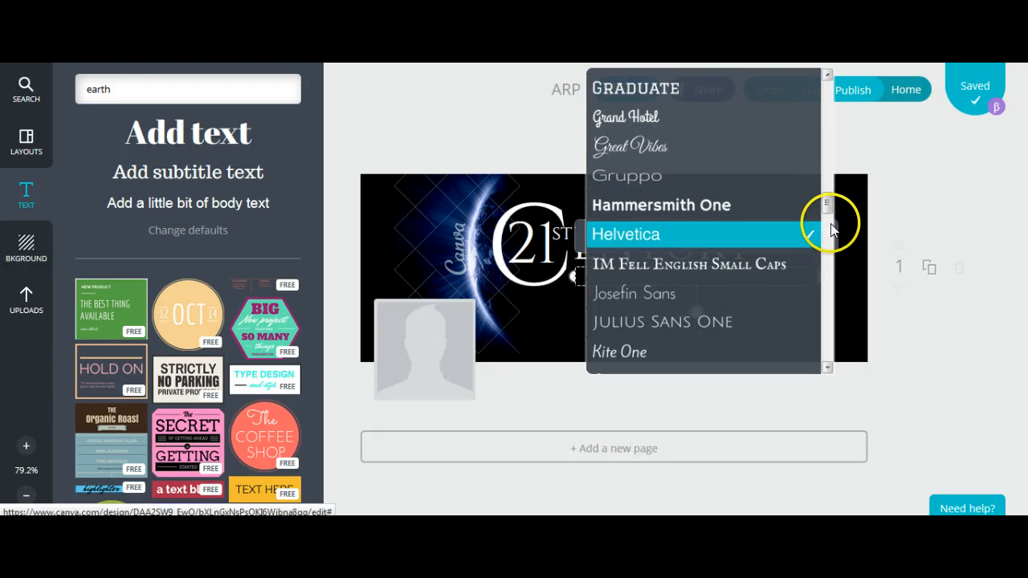
pyautogui.scroll(1, 827, 205)
pyautogui.moveTo(827, 204); pyautogui.dragTo(830, 168)
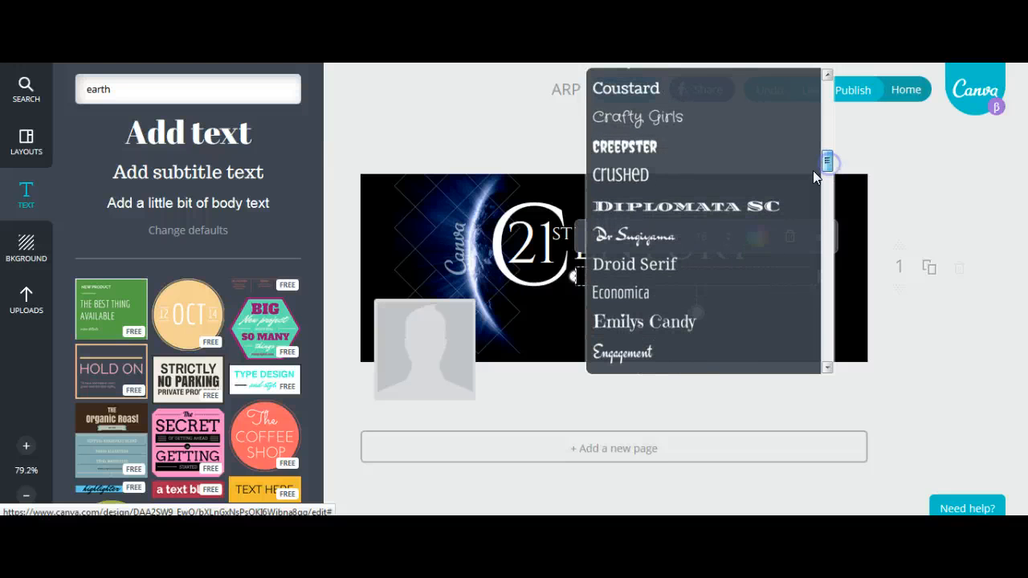
pyautogui.click(641, 181)
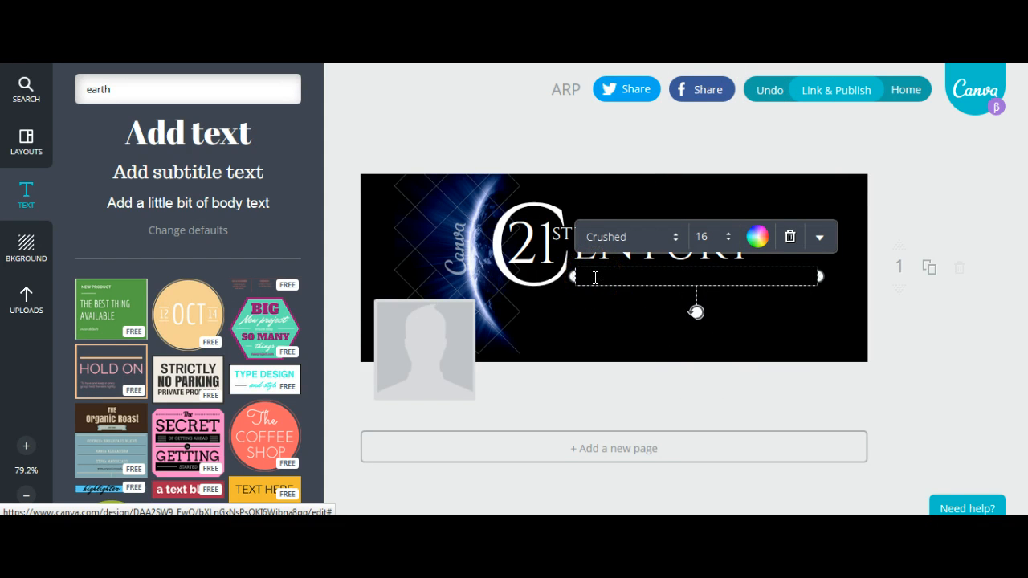
# - Enter "Business Strategies" as the tagline in the text box beneath ENTURY
pyautogui.write('B')
pyautogui.write('U')
pyautogui.write('S')
pyautogui.write('iness')
pyautogui.write(' Styr')
pyautogui.press('BackSpace')
pyautogui.press('BackSpace')
pyautogui.write('rateg')
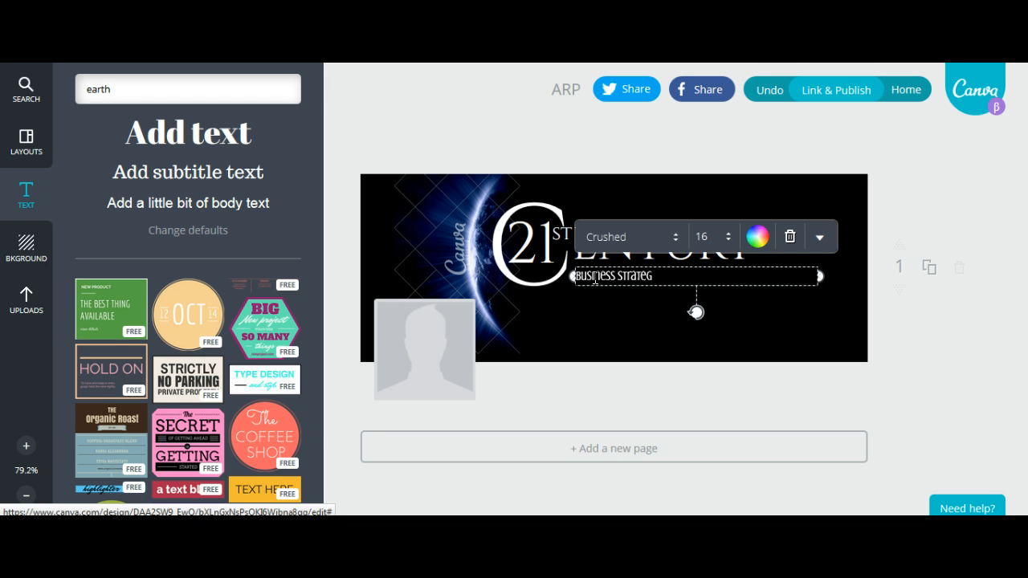
pyautogui.write('ies')
# - Set the font size of the Business Strategies tagline to 18
pyautogui.click(638, 288)
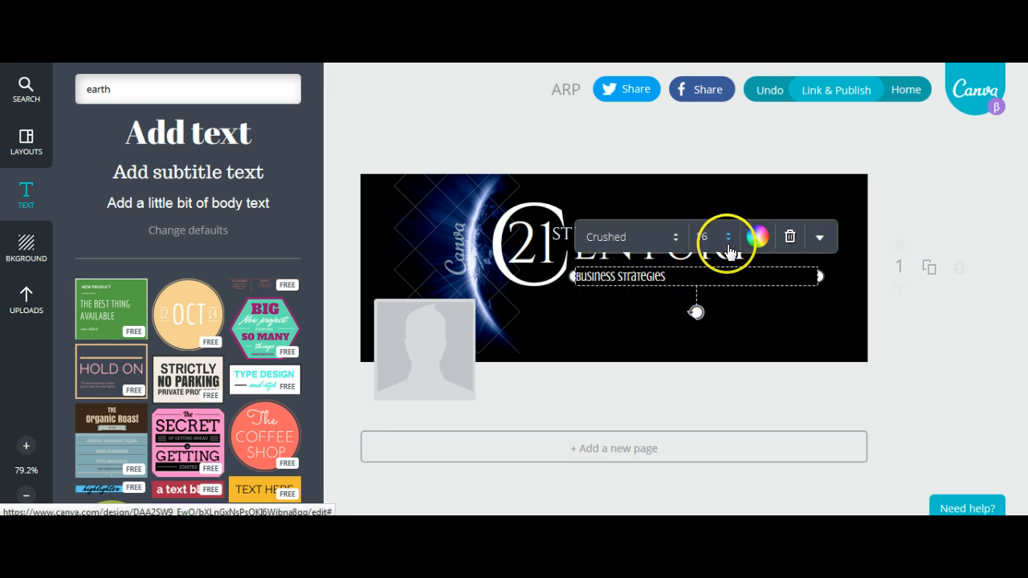
pyautogui.click(727, 237)
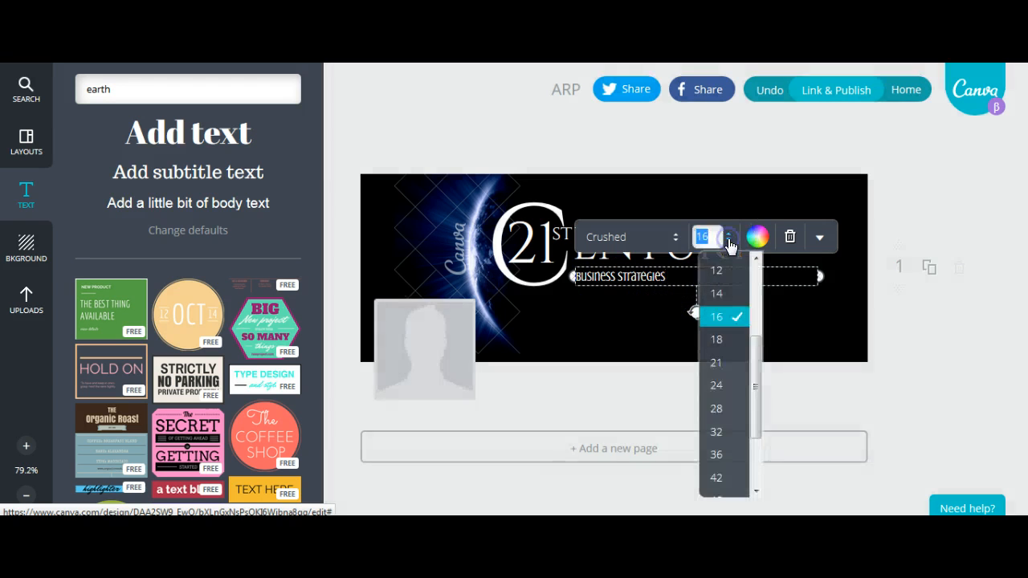
pyautogui.click(724, 341)
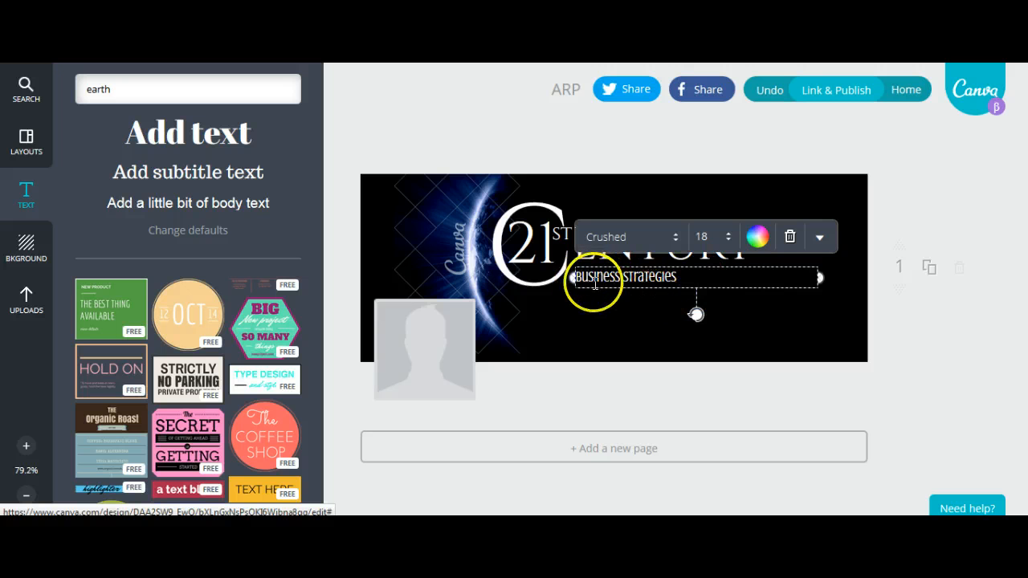
# - Space out the Business Strategies tagline by inserting a space between its letters
pyautogui.click(582, 276)
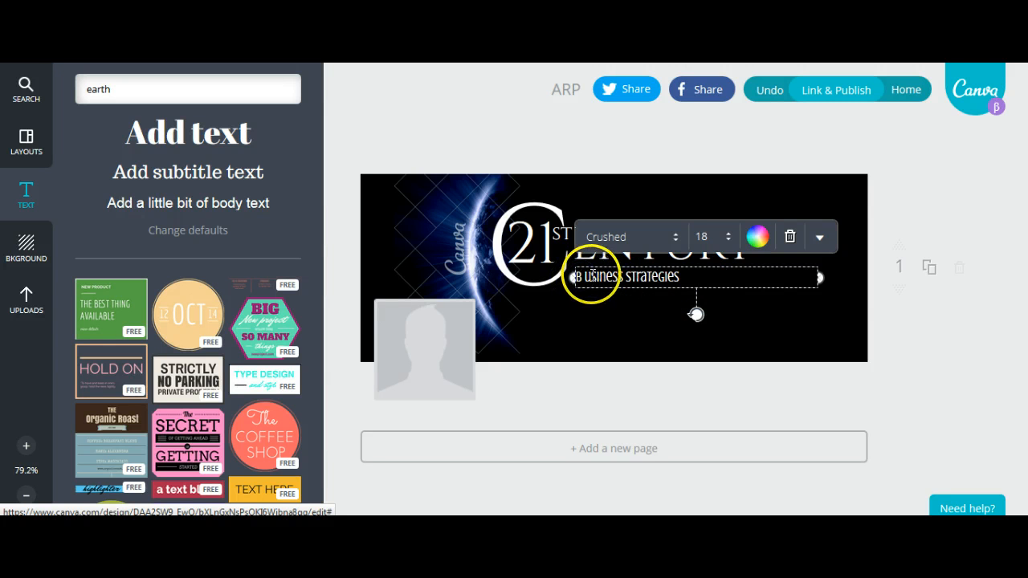
pyautogui.click(591, 276)
pyautogui.click(598, 276)
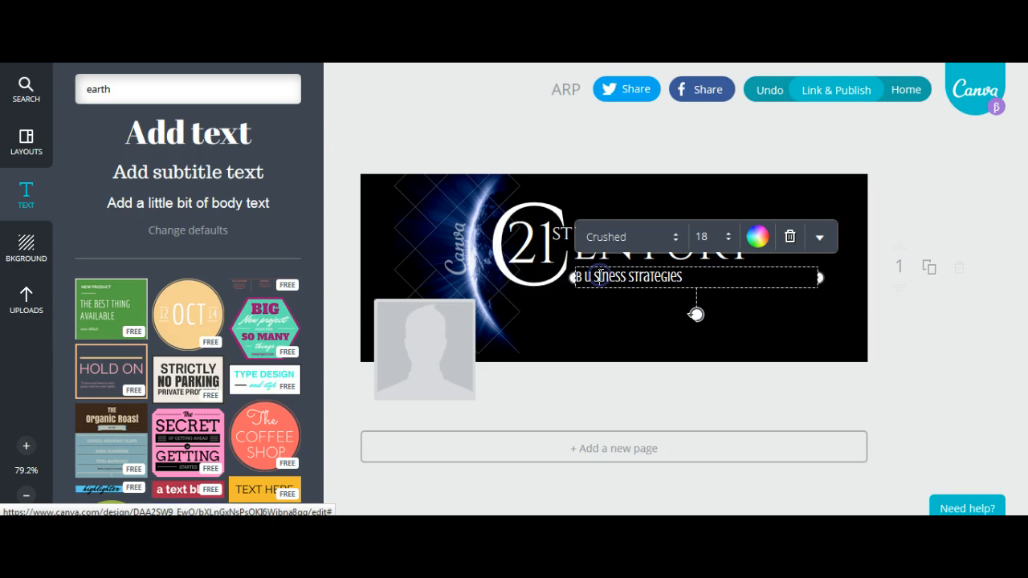
pyautogui.click(606, 276)
pyautogui.click(615, 276)
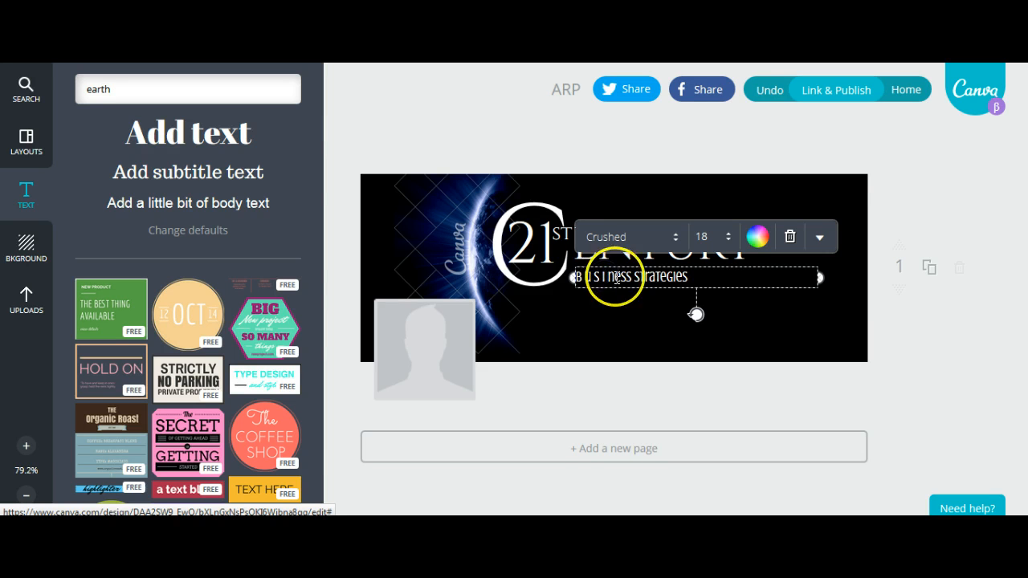
pyautogui.click(623, 277)
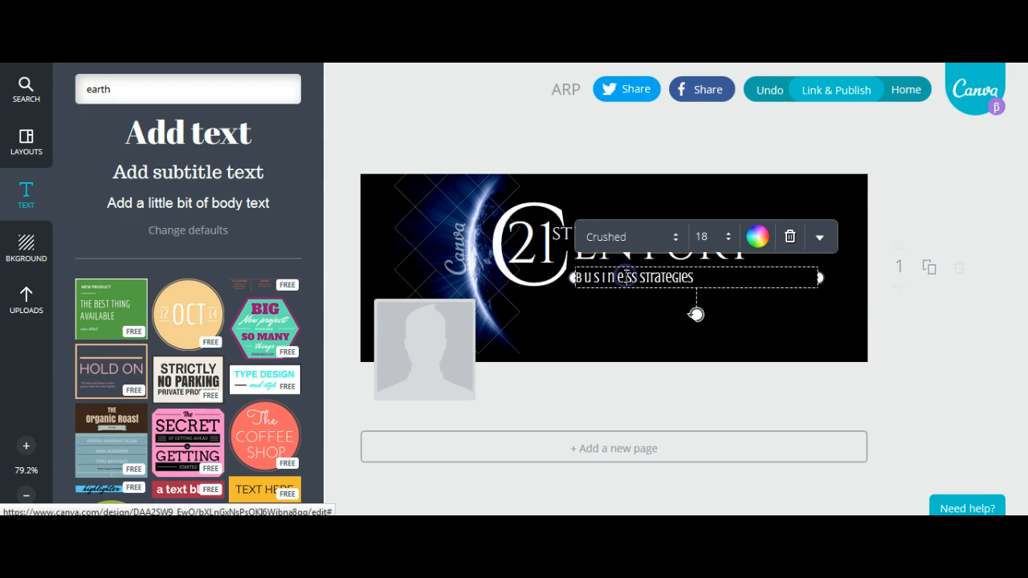
pyautogui.click(633, 276)
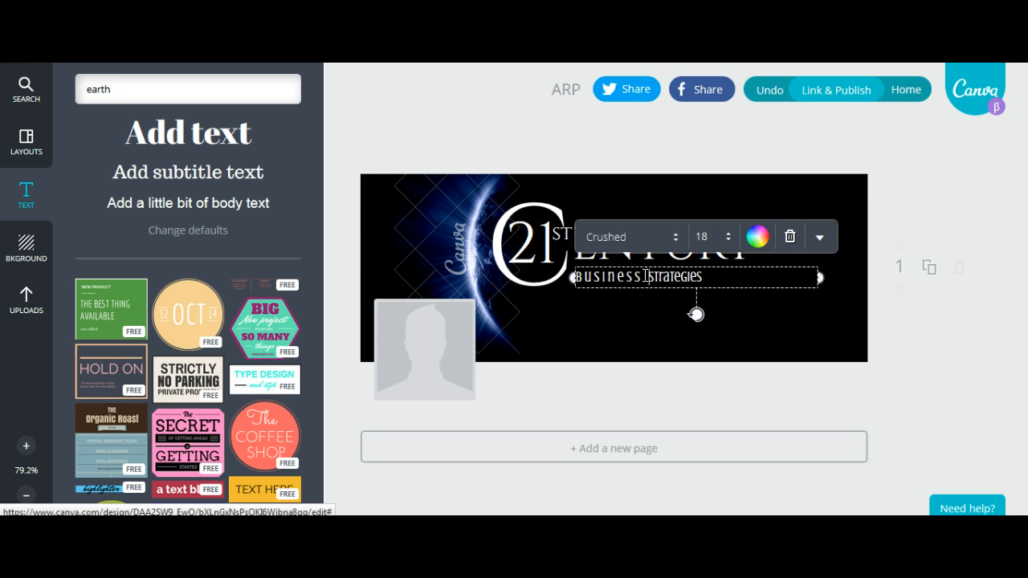
pyautogui.click(654, 276)
pyautogui.press('BackSpace')
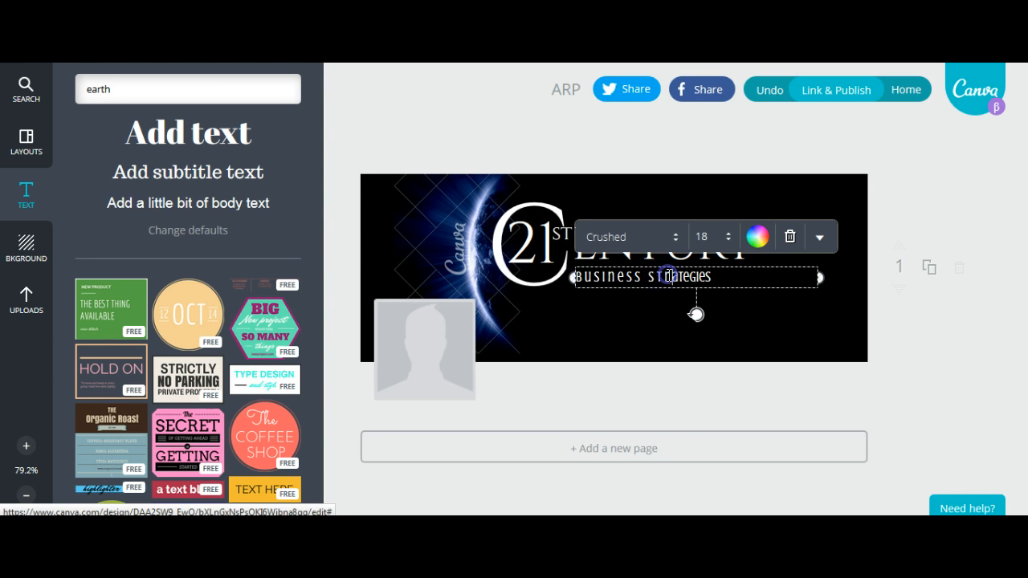
pyautogui.click(688, 275)
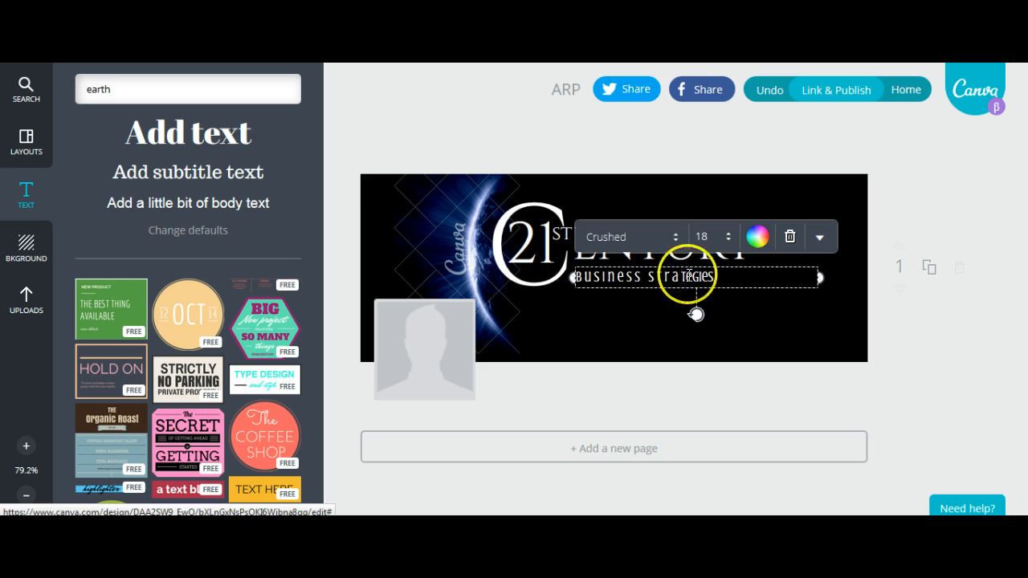
pyautogui.click(699, 275)
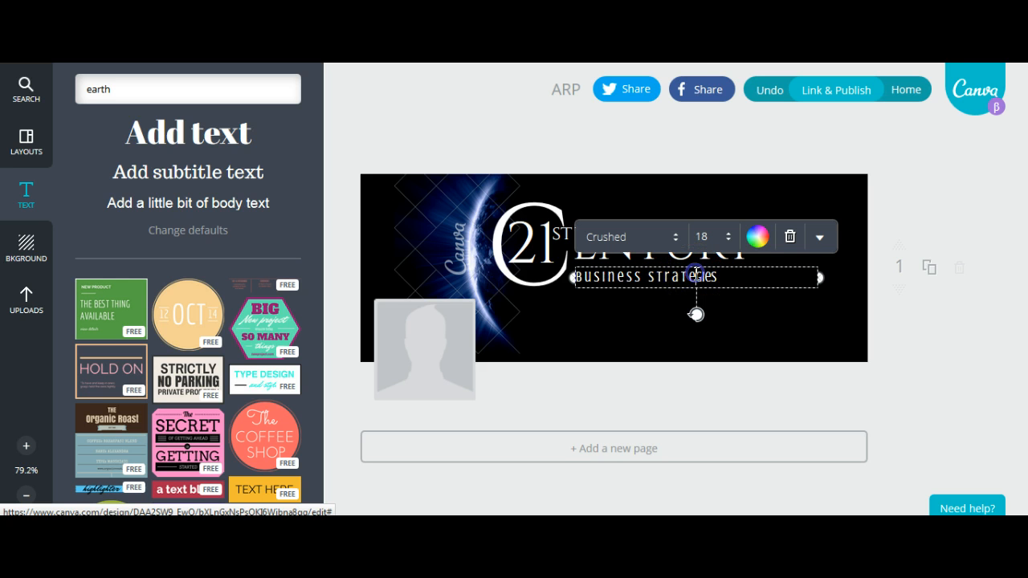
pyautogui.click(704, 275)
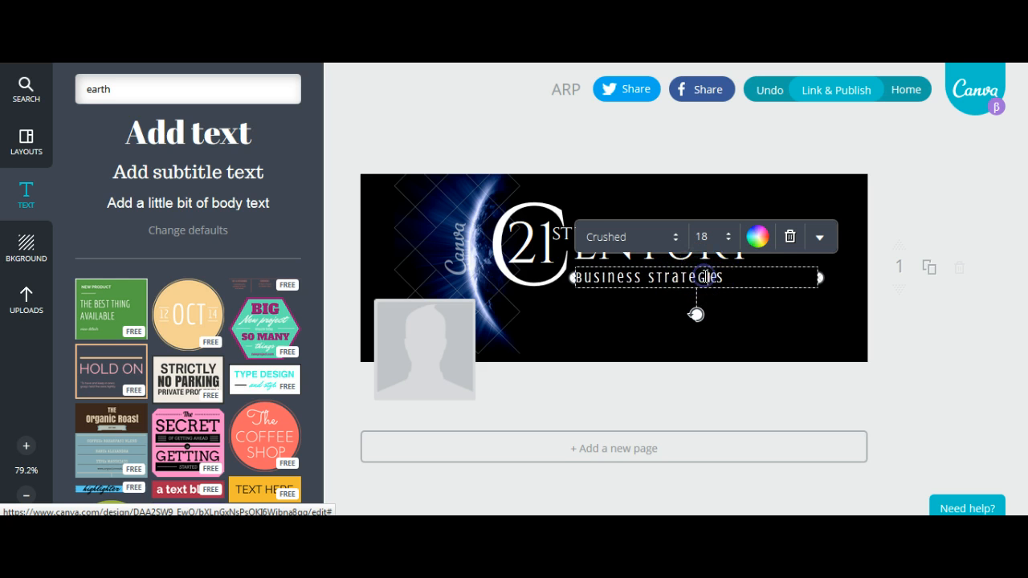
pyautogui.click(718, 276)
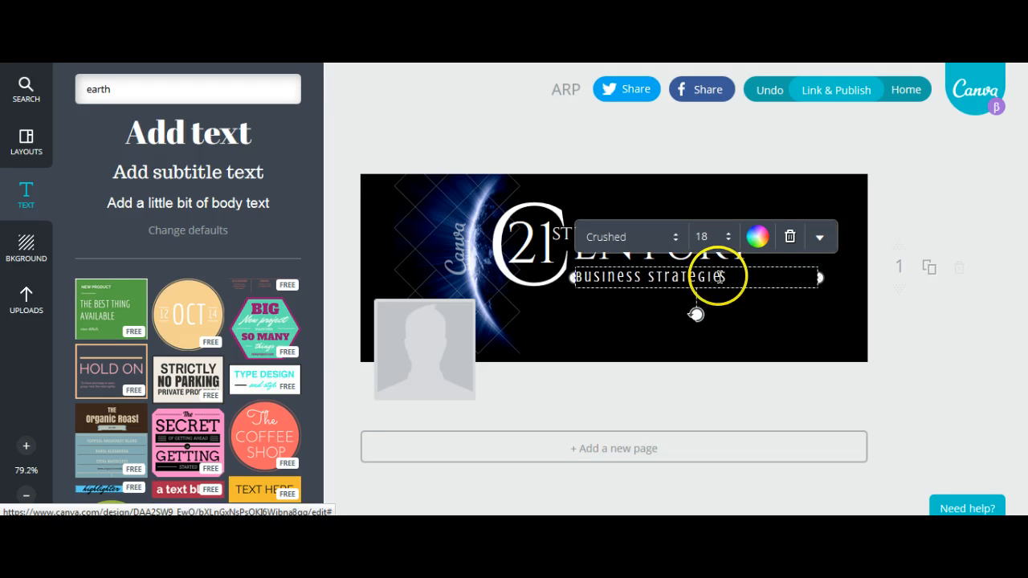
pyautogui.click(739, 337)
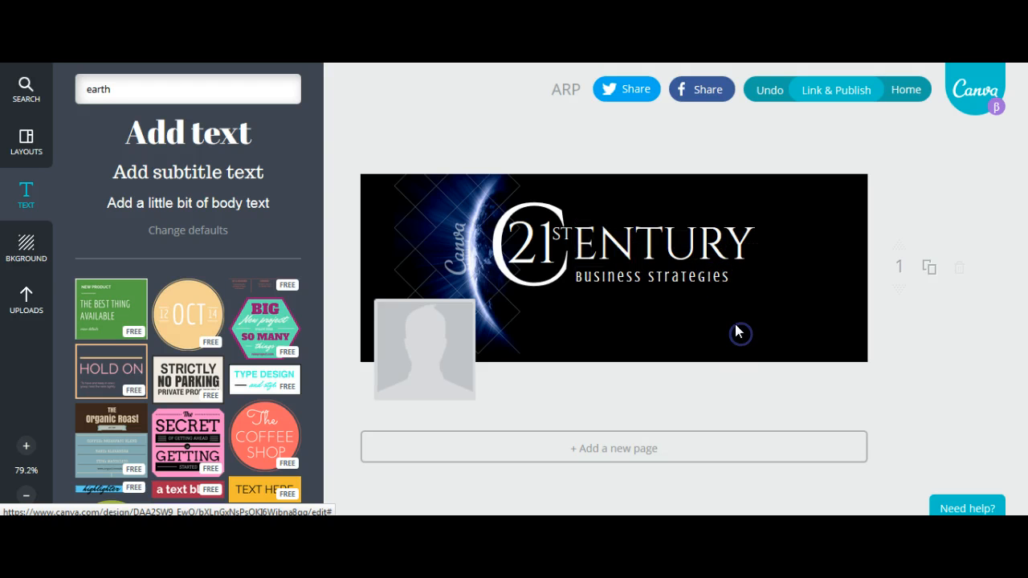
# - Set the Business Strategies tagline's font size to 21 and align it close beneath the ENTURY heading
pyautogui.click(695, 278)
pyautogui.moveTo(695, 277); pyautogui.dragTo(701, 271)
pyautogui.click(701, 271)
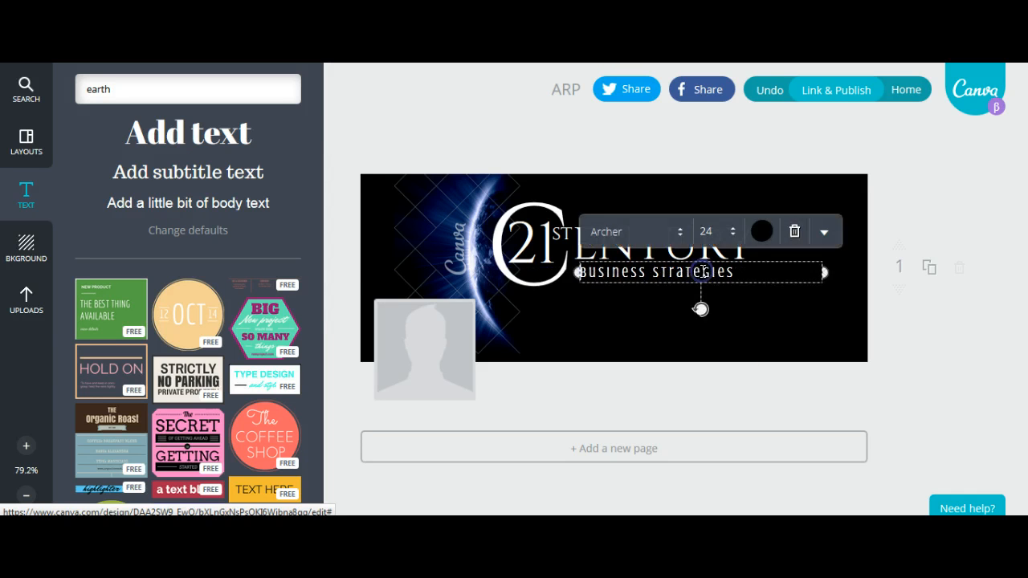
pyautogui.click(729, 234)
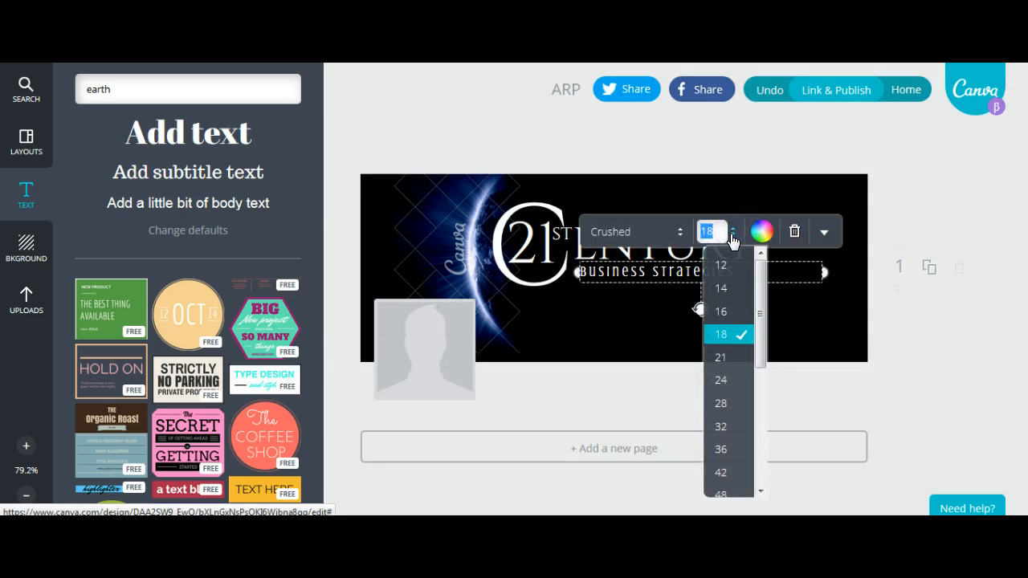
pyautogui.click(725, 356)
pyautogui.click(670, 354)
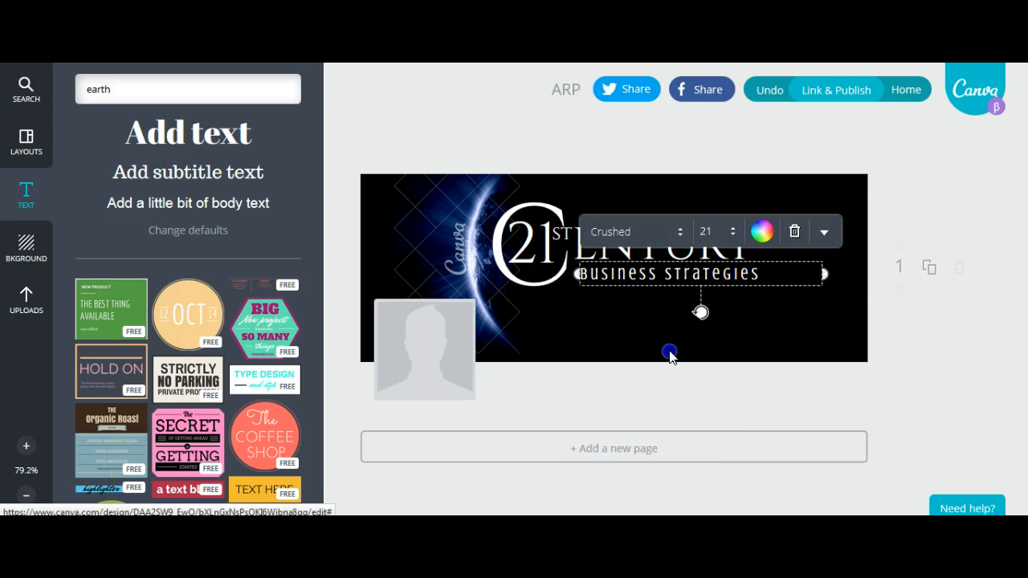
pyautogui.moveTo(705, 276); pyautogui.dragTo(700, 274)
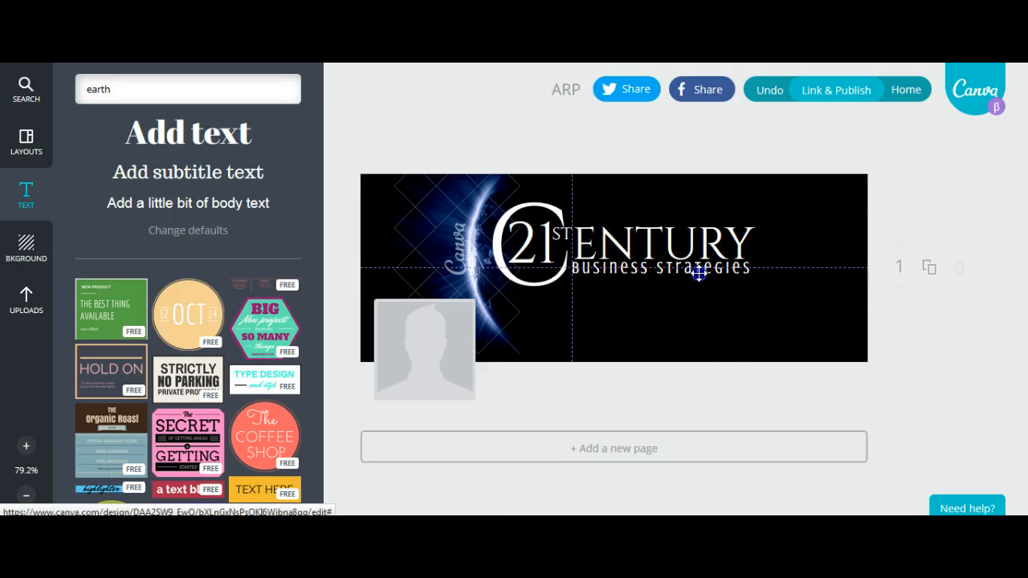
pyautogui.moveTo(699, 273); pyautogui.dragTo(699, 274)
# - Search the design elements for "grid"
pyautogui.doubleClick(114, 91)
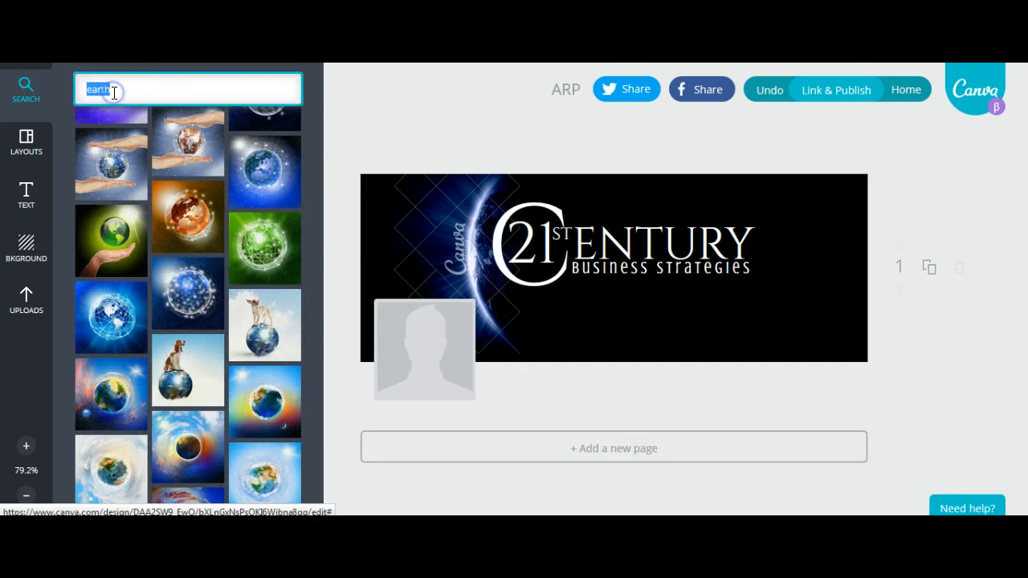
pyautogui.write('grid')
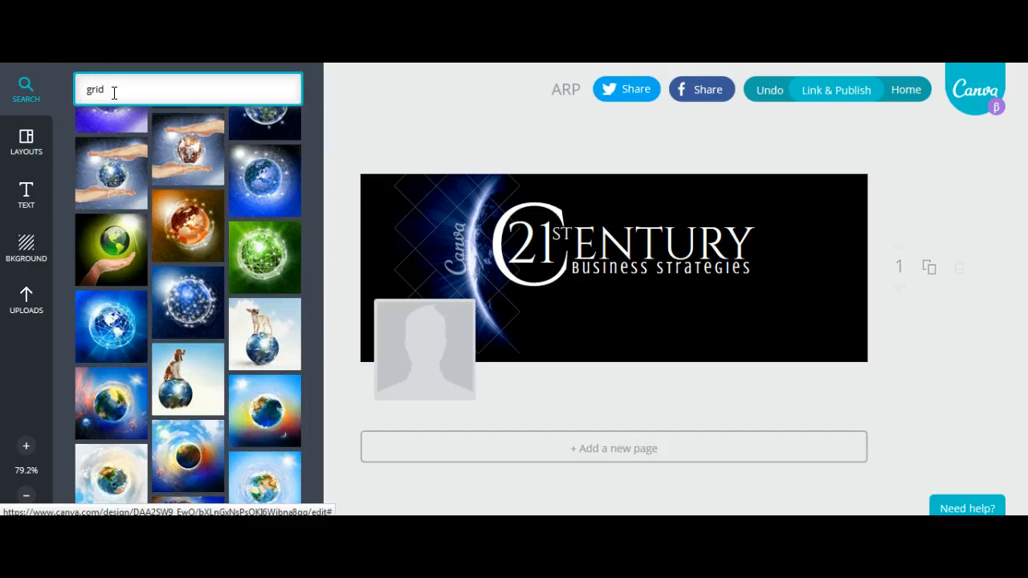
pyautogui.press('Return')
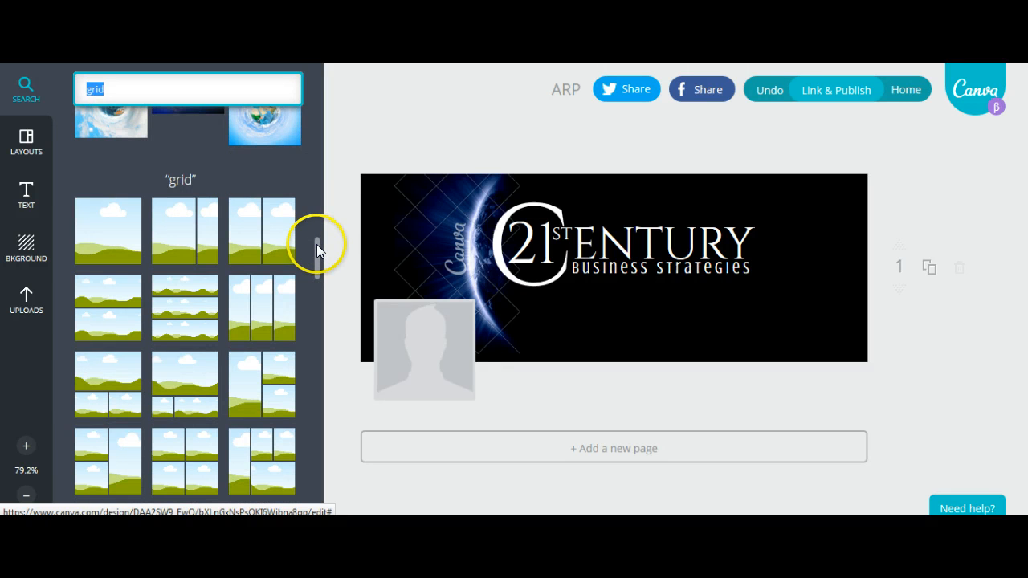
# - Look through the "grid" search results down to the end of the list
pyautogui.moveTo(316, 248); pyautogui.dragTo(318, 489)
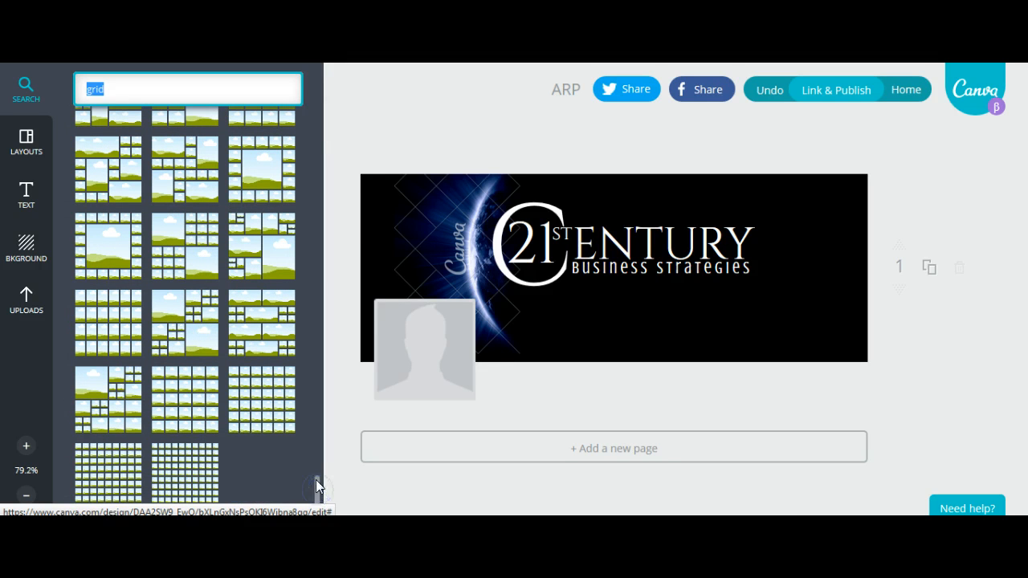
pyautogui.click(317, 487)
pyautogui.click(316, 502)
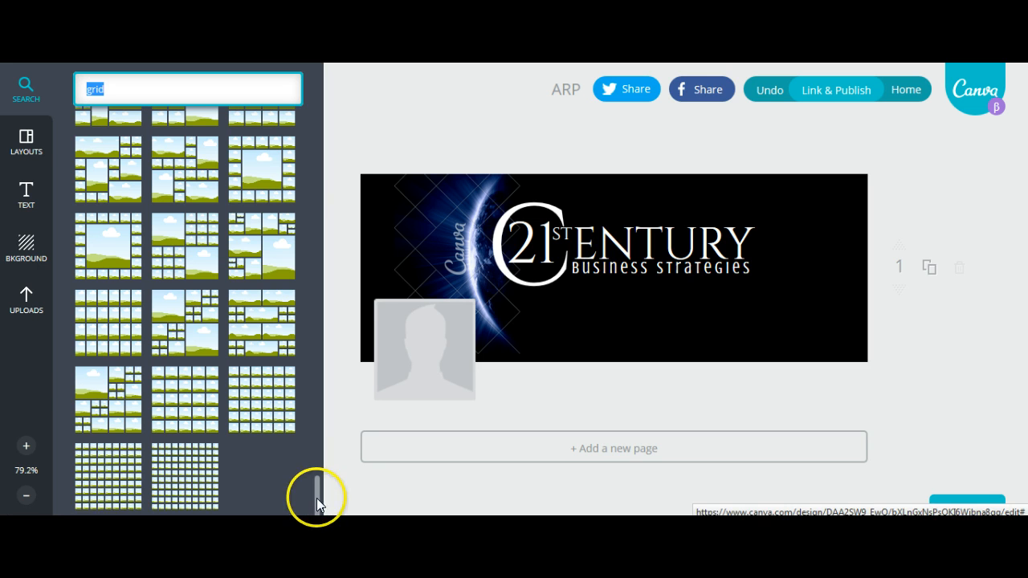
pyautogui.moveTo(316, 503)
pyautogui.mouseDown()
pyautogui.moveTo(316, 475)
pyautogui.moveTo(316, 505)
pyautogui.mouseUp()
# - Search the design elements for "graph" and look through the resulting images for a suitable background graphic
pyautogui.click(112, 90)
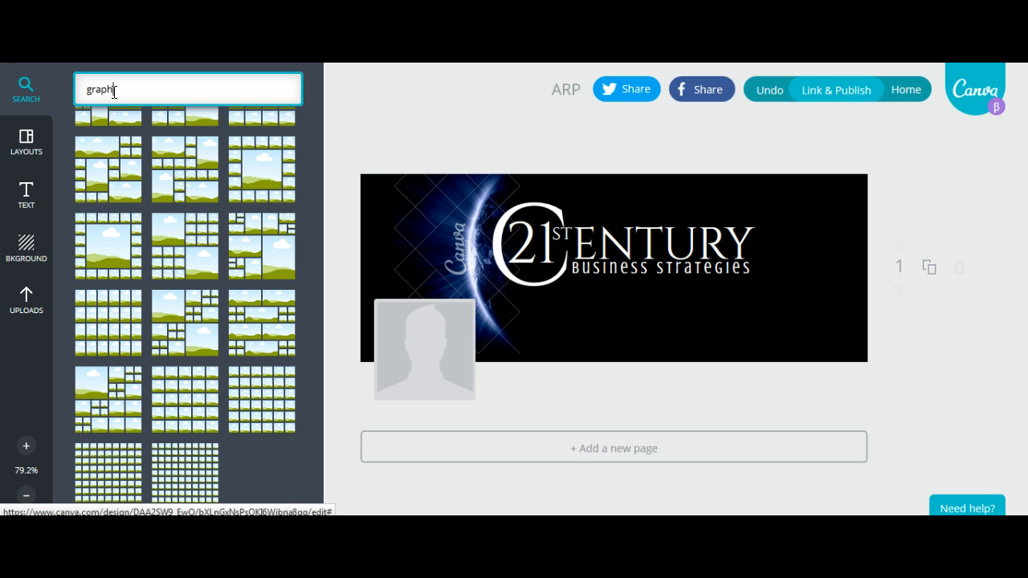
pyautogui.write('graph')
pyautogui.press('Return')
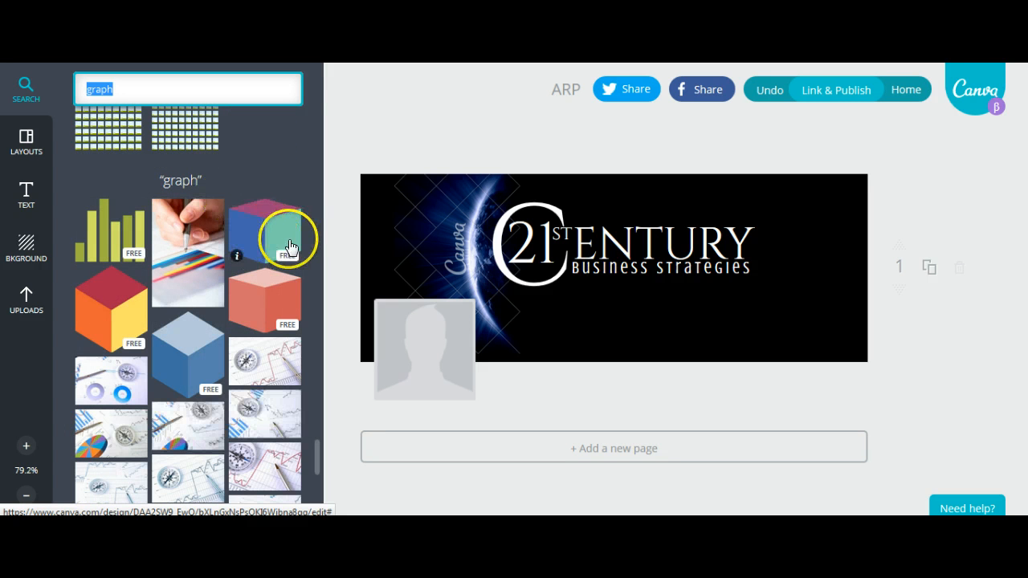
pyautogui.moveTo(320, 450)
pyautogui.mouseDown()
pyautogui.moveTo(316, 521)
pyautogui.moveTo(316, 486)
pyautogui.moveTo(316, 502)
pyautogui.mouseUp()
pyautogui.moveTo(317, 507); pyautogui.dragTo(317, 501)
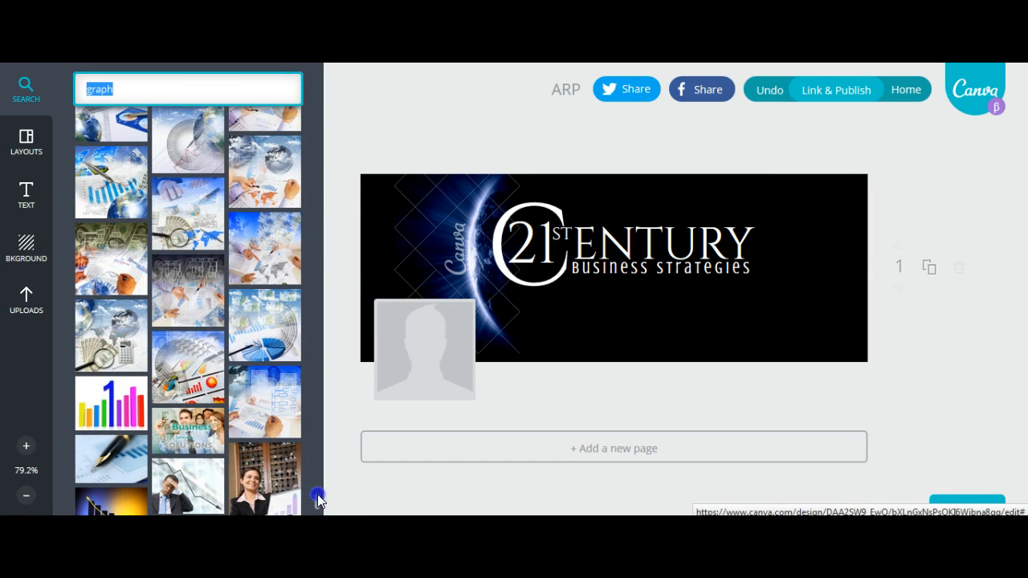
pyautogui.scroll(-3, 317, 492)
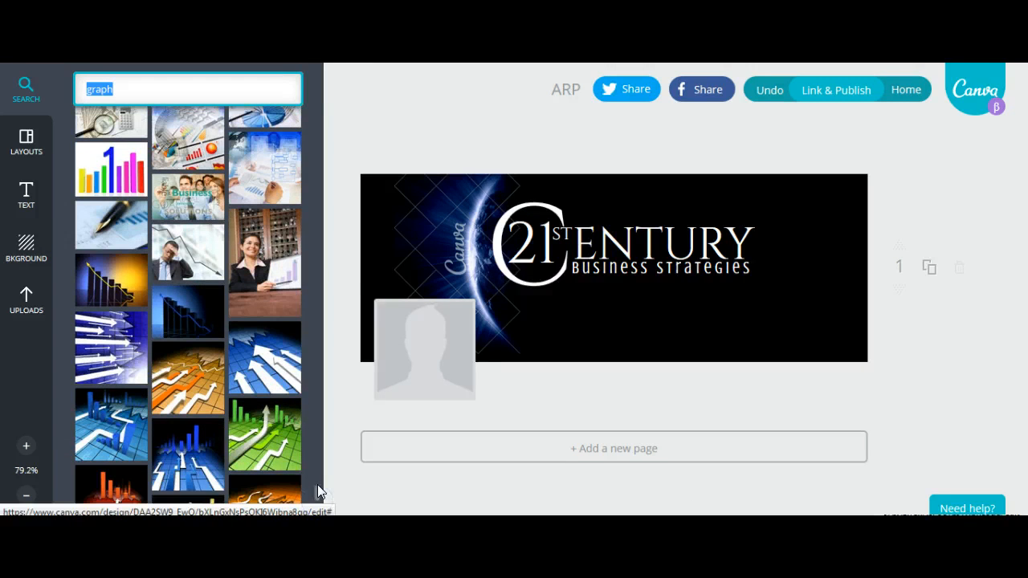
pyautogui.click(318, 492)
pyautogui.click(318, 492)
pyautogui.moveTo(317, 488); pyautogui.dragTo(316, 514)
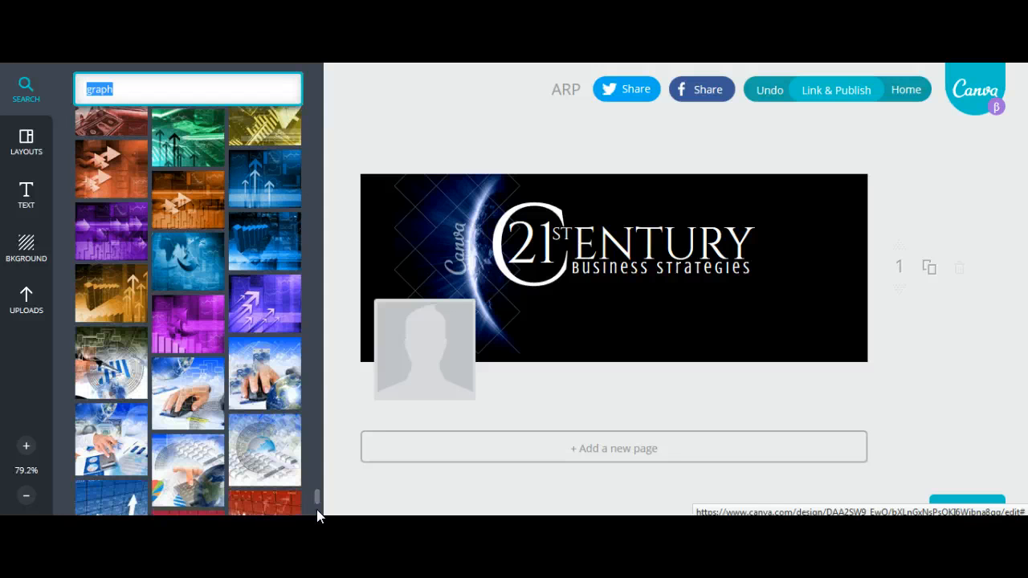
pyautogui.moveTo(317, 493); pyautogui.dragTo(316, 516)
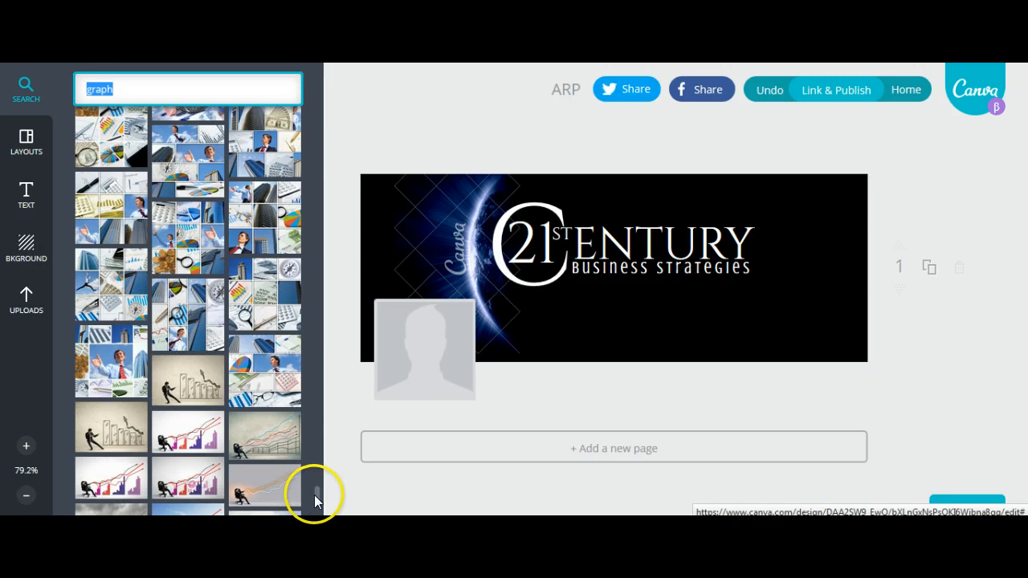
# - Search the design elements for "globe" and look through the resulting images
pyautogui.moveTo(314, 494); pyautogui.dragTo(316, 91)
pyautogui.doubleClick(104, 89)
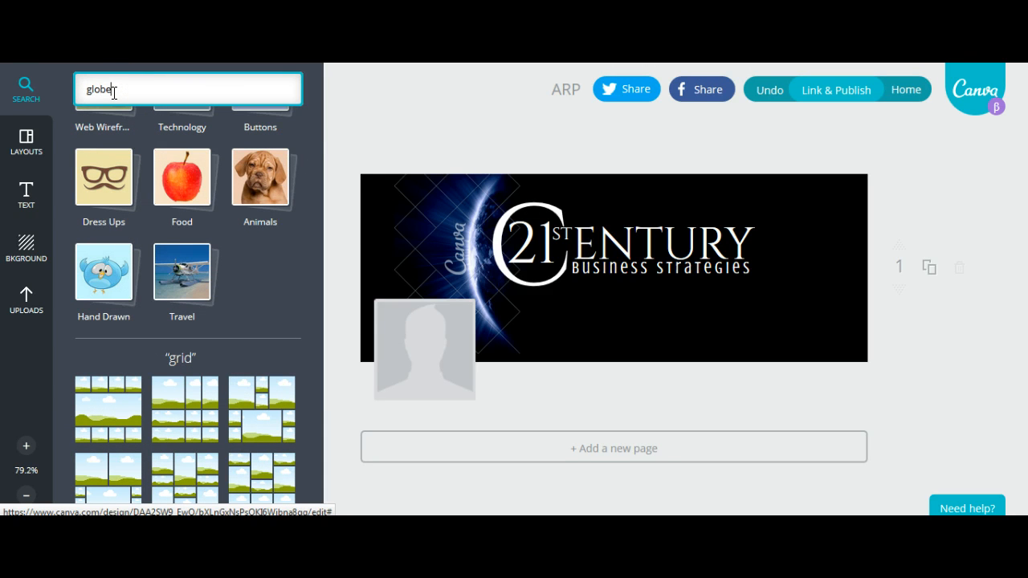
pyautogui.press('Return')
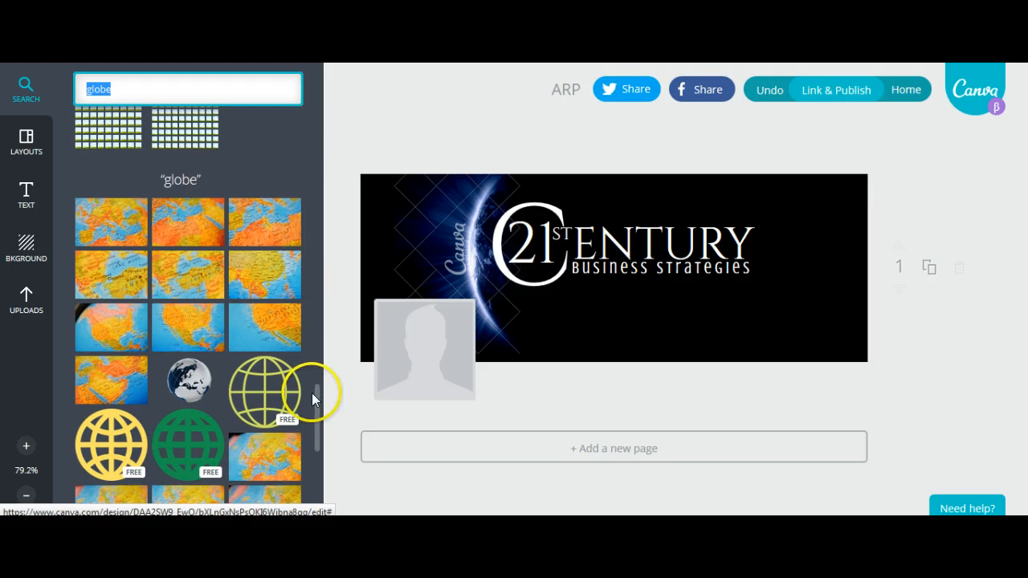
pyautogui.moveTo(317, 396); pyautogui.dragTo(316, 501)
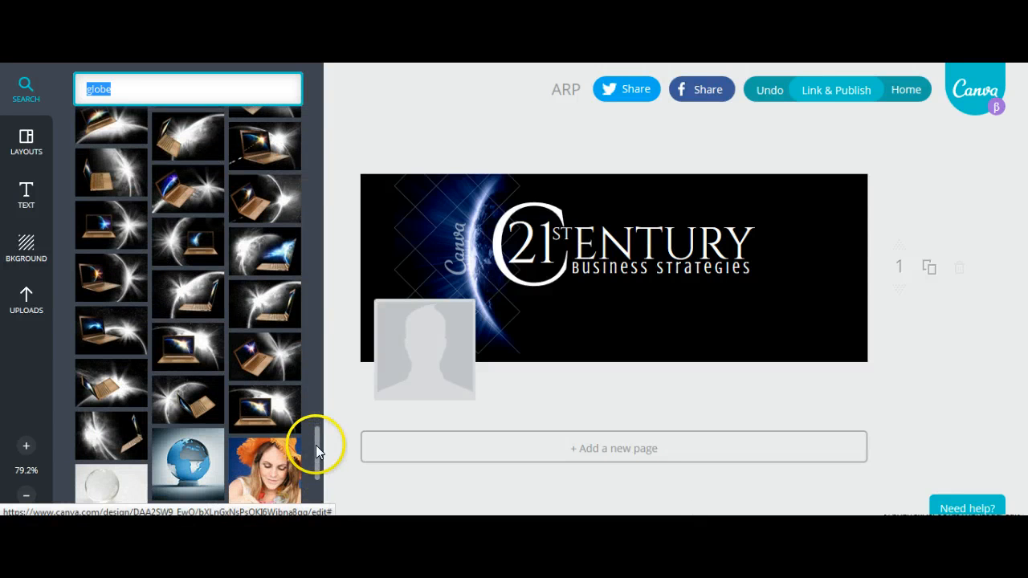
pyautogui.moveTo(316, 446); pyautogui.dragTo(317, 495)
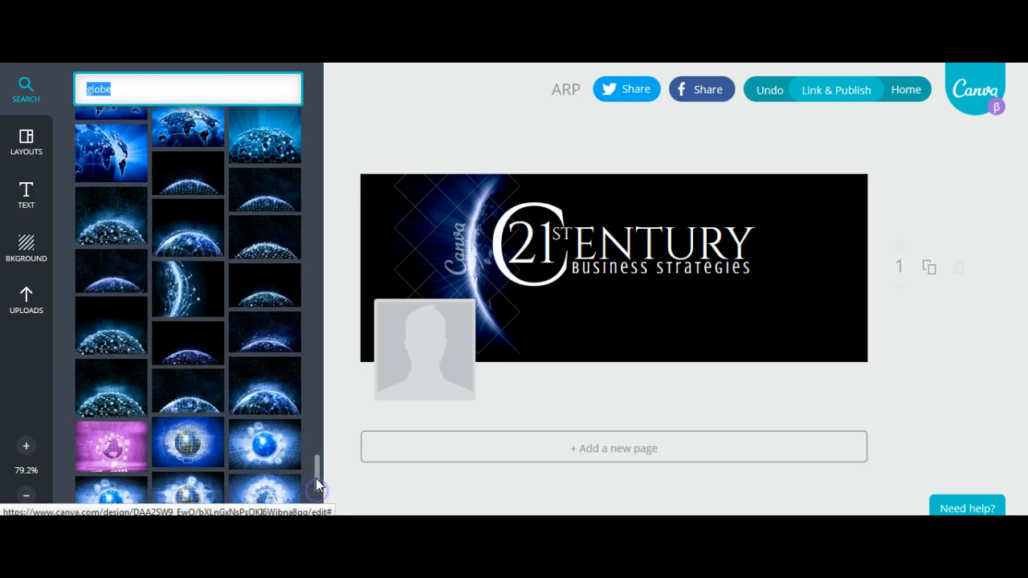
pyautogui.moveTo(315, 460); pyautogui.dragTo(316, 493)
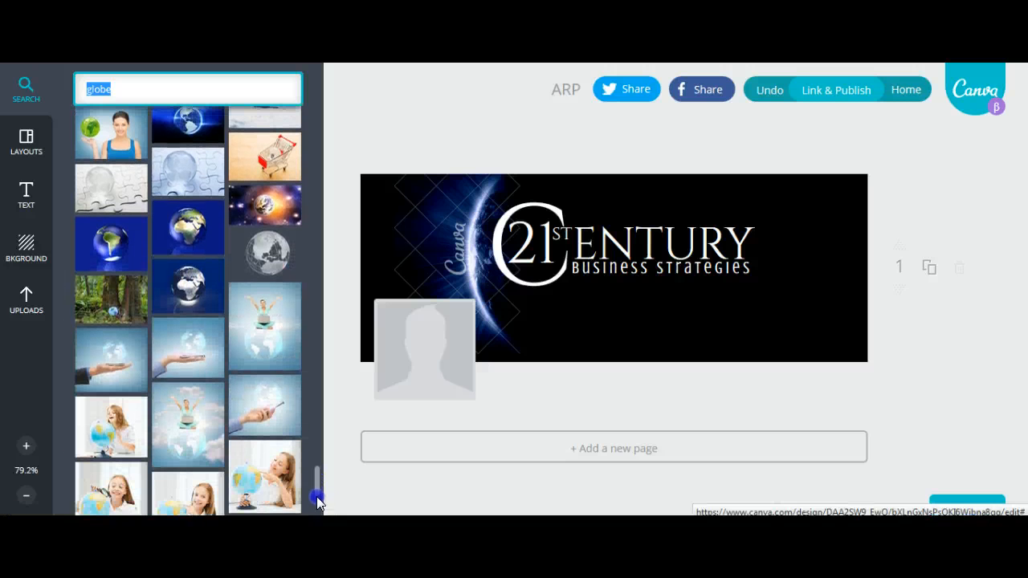
# - Add the silver wireframe globe to the cover, rotate it about 29°, and enlarge it over the cover's right end
pyautogui.click(273, 259)
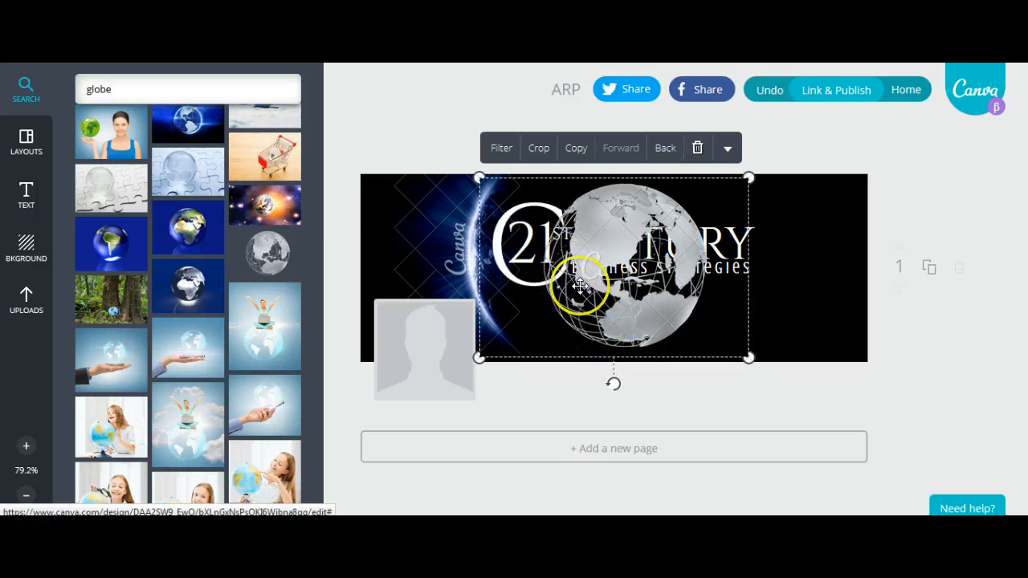
pyautogui.moveTo(612, 383); pyautogui.dragTo(562, 356)
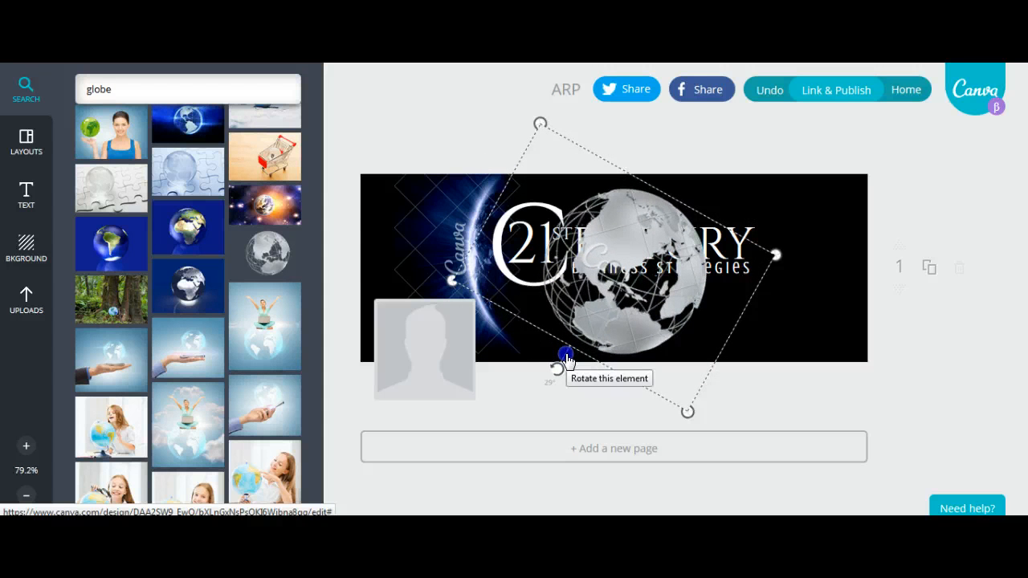
pyautogui.moveTo(687, 409); pyautogui.dragTo(771, 514)
pyautogui.moveTo(681, 406); pyautogui.dragTo(827, 341)
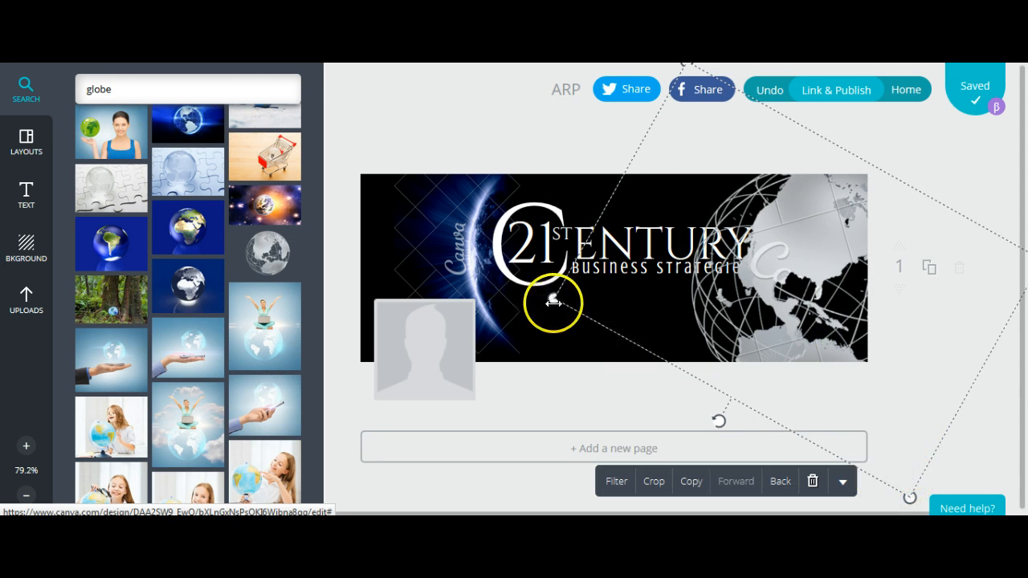
pyautogui.moveTo(554, 300); pyautogui.dragTo(441, 311)
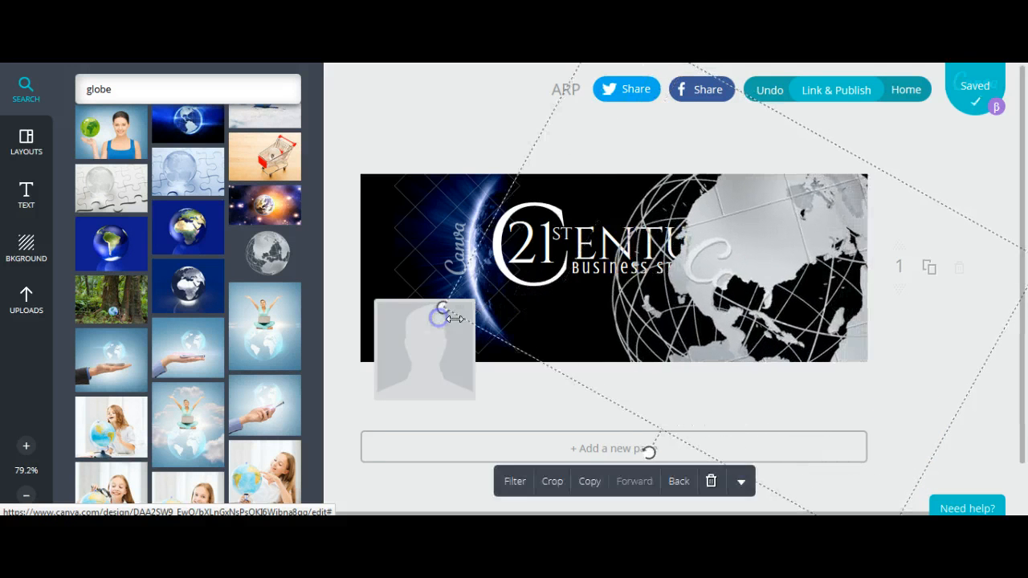
pyautogui.moveTo(674, 347); pyautogui.dragTo(769, 344)
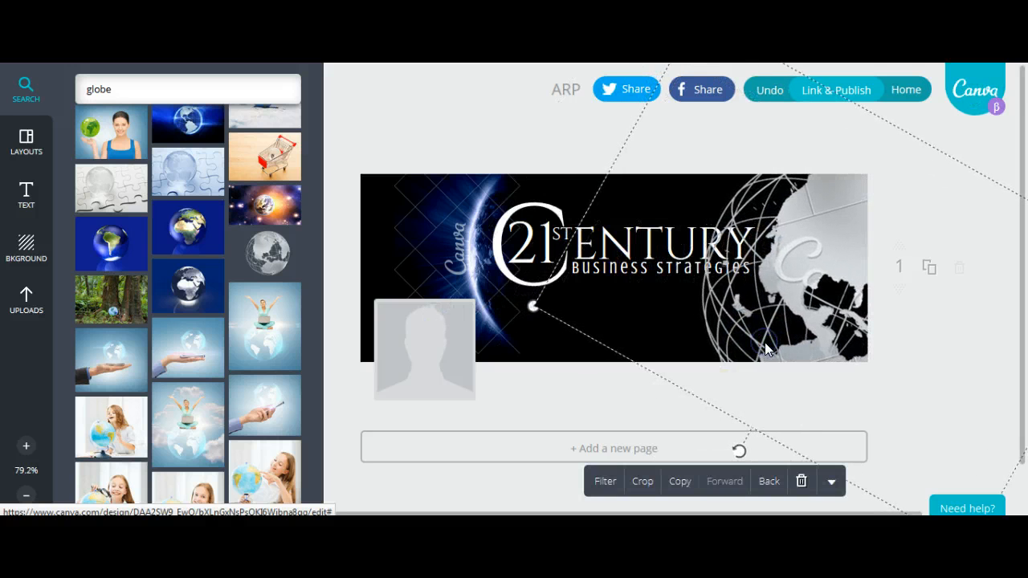
# - Shift the silver globe slightly to the right and send it back behind the logo text
pyautogui.click(834, 482)
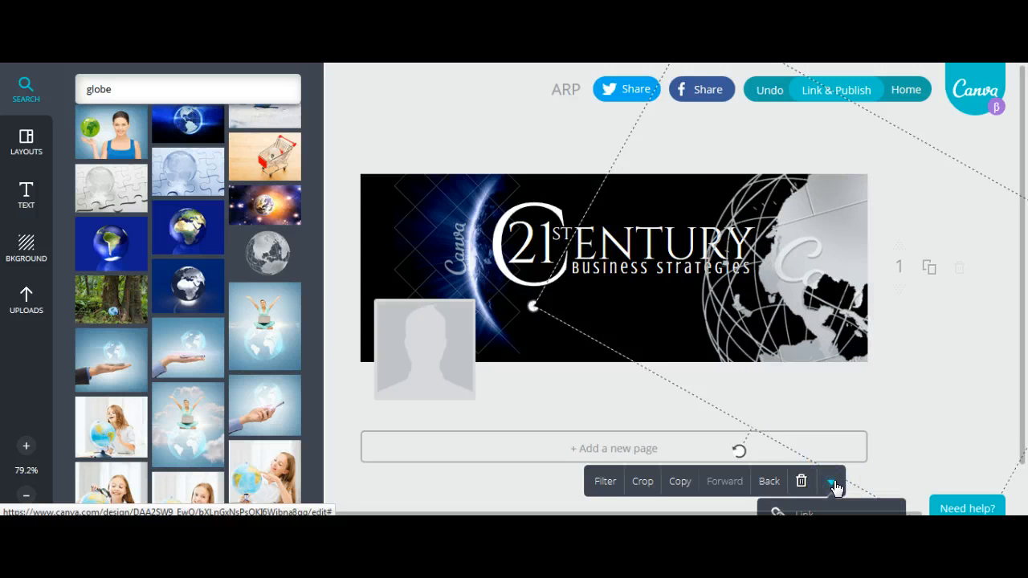
pyautogui.click(833, 482)
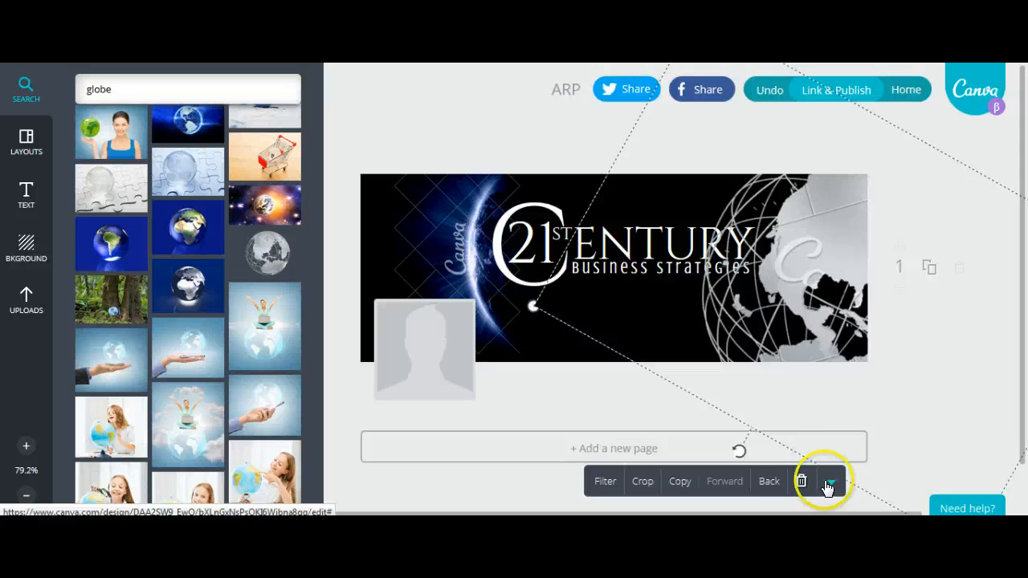
pyautogui.moveTo(805, 299); pyautogui.dragTo(812, 298)
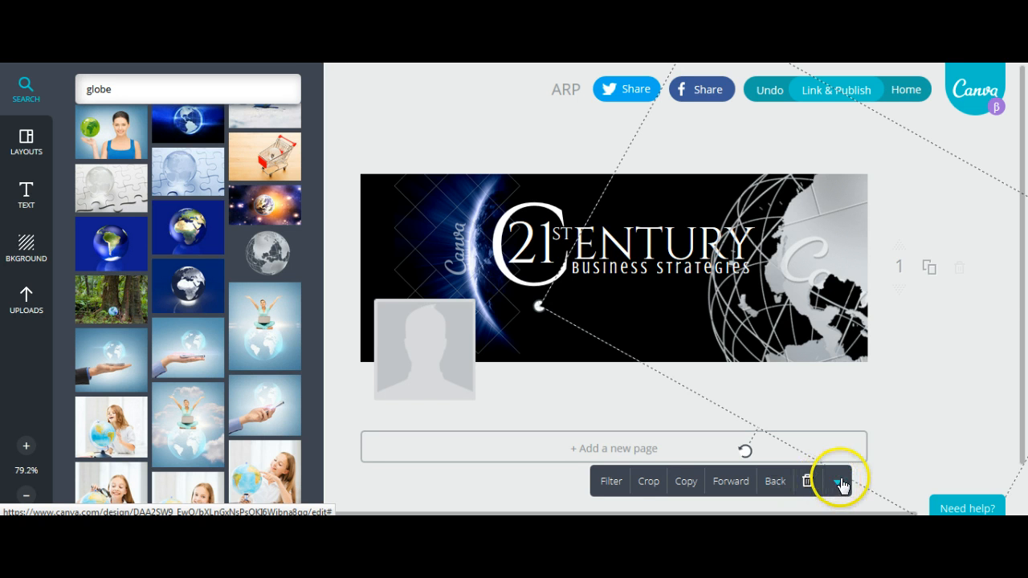
# - Set the silver globe's transparency to 18
pyautogui.moveTo(1024, 291); pyautogui.dragTo(1023, 339)
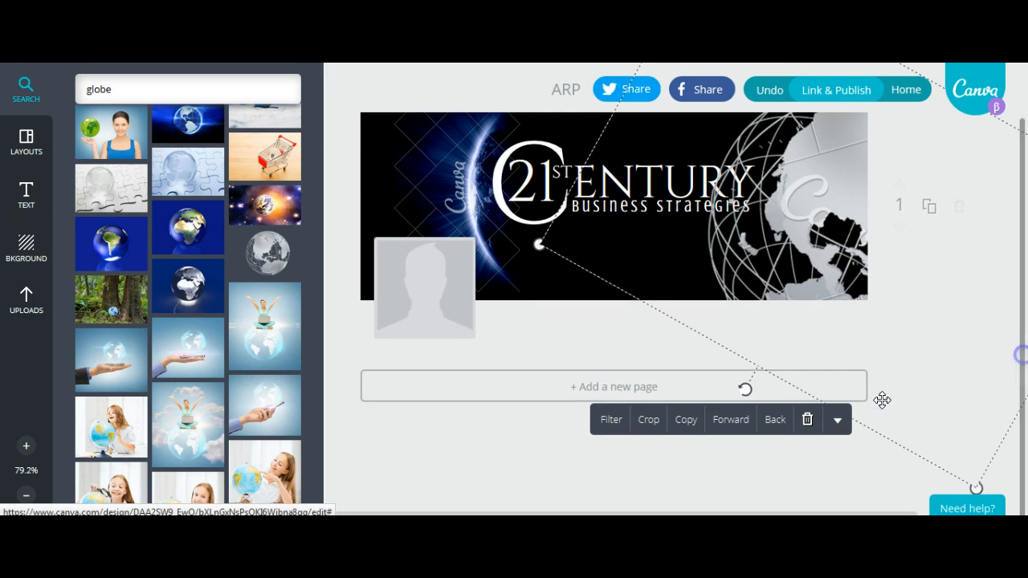
pyautogui.click(839, 419)
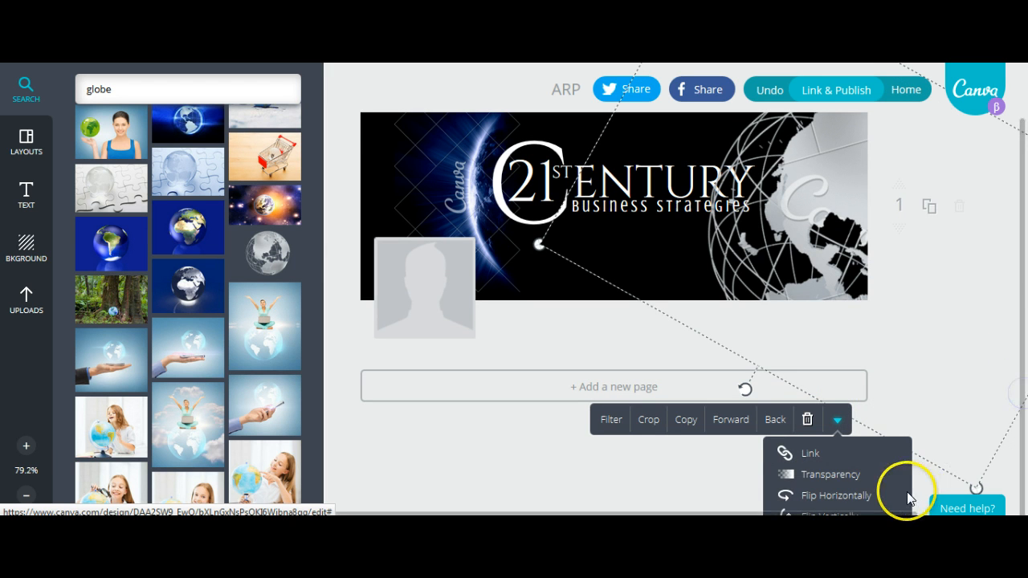
pyautogui.click(842, 475)
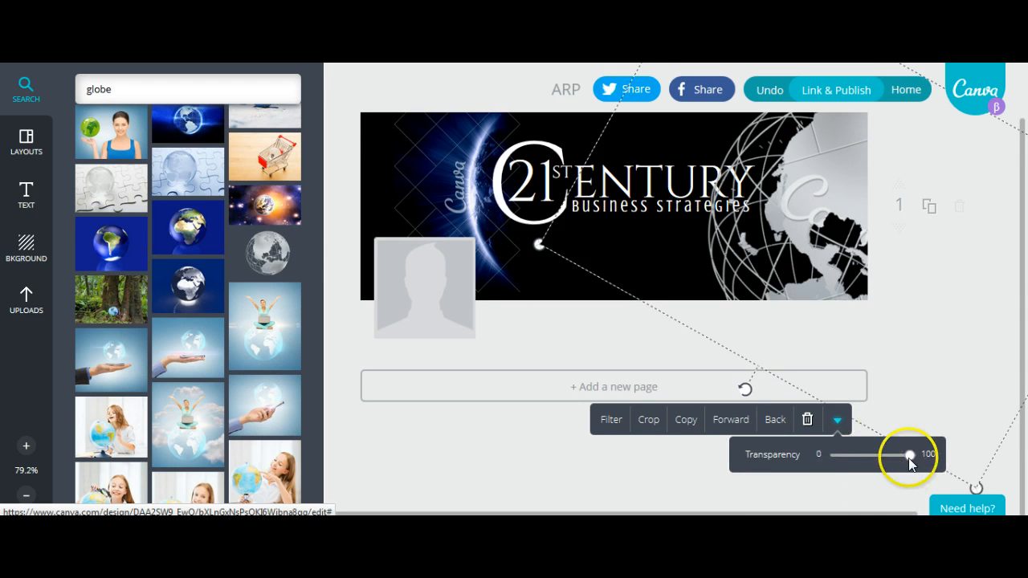
pyautogui.moveTo(909, 455); pyautogui.dragTo(856, 467)
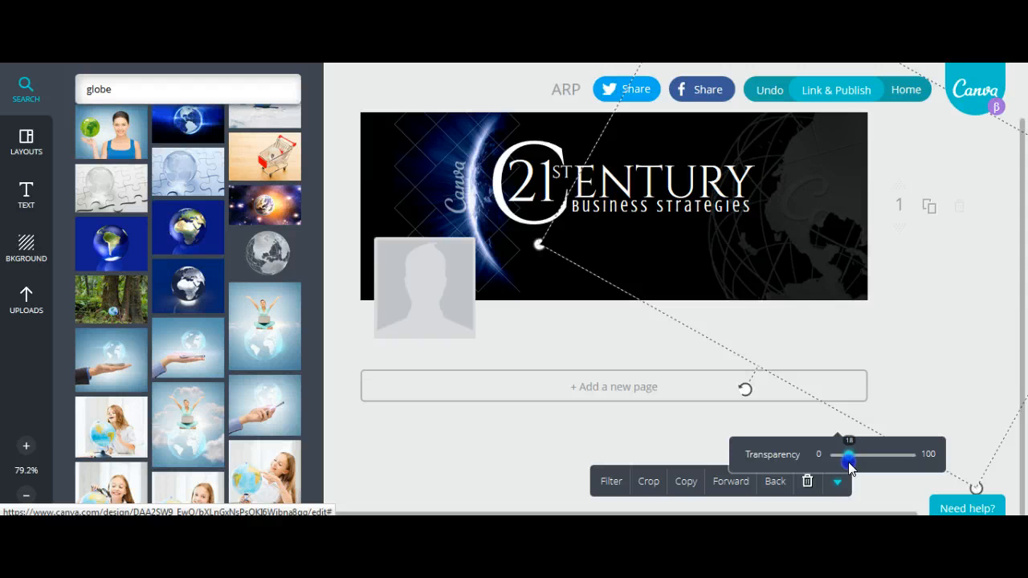
pyautogui.click(571, 431)
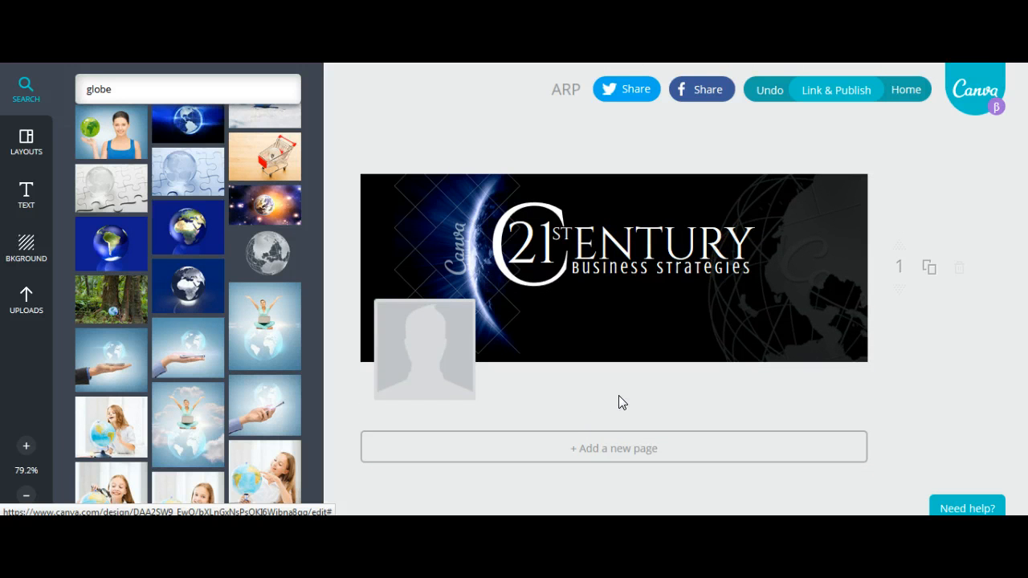
# - Move the faded silver globe slightly higher and delete it from the cover
pyautogui.click(819, 327)
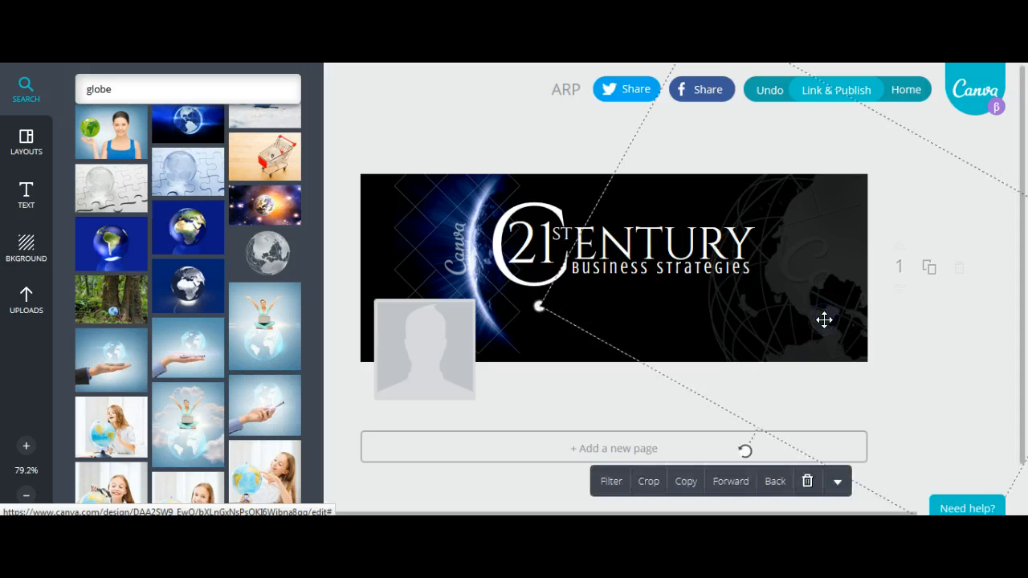
pyautogui.moveTo(823, 319); pyautogui.dragTo(826, 191)
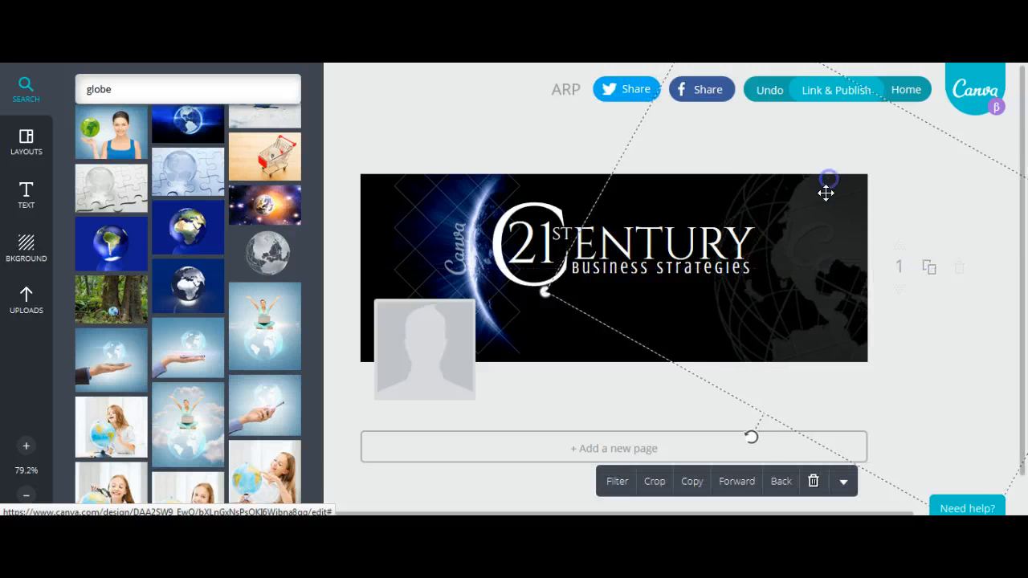
pyautogui.click(810, 481)
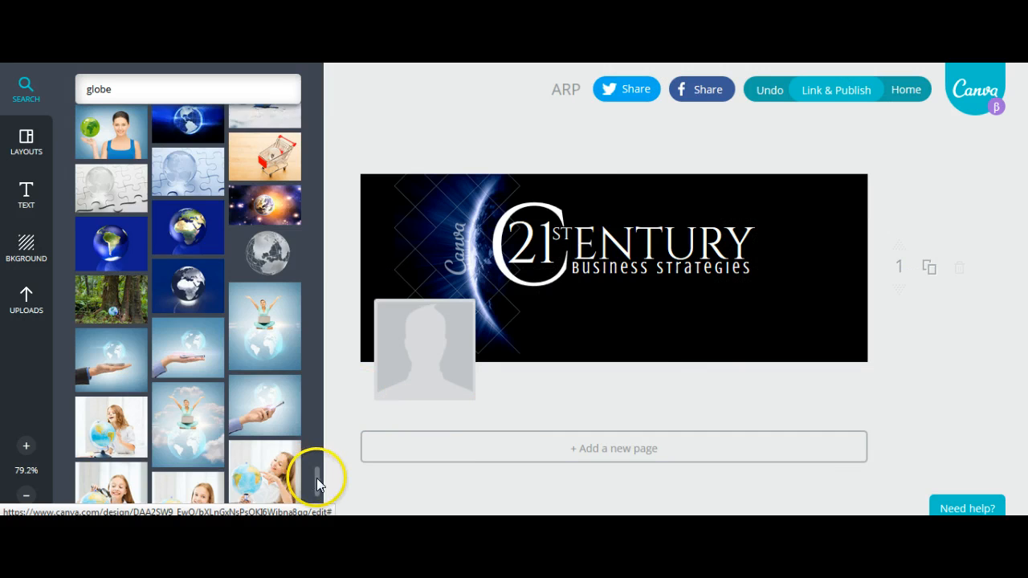
# - Search the design elements for "globe grid" and look through the results for a wireframe globe
pyautogui.moveTo(316, 481); pyautogui.dragTo(332, 73)
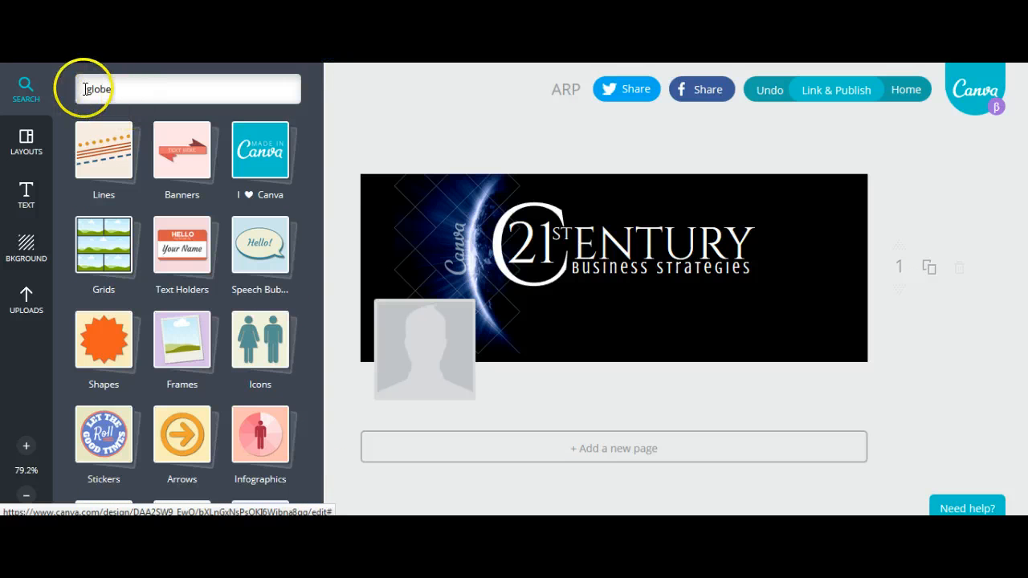
pyautogui.click(113, 91)
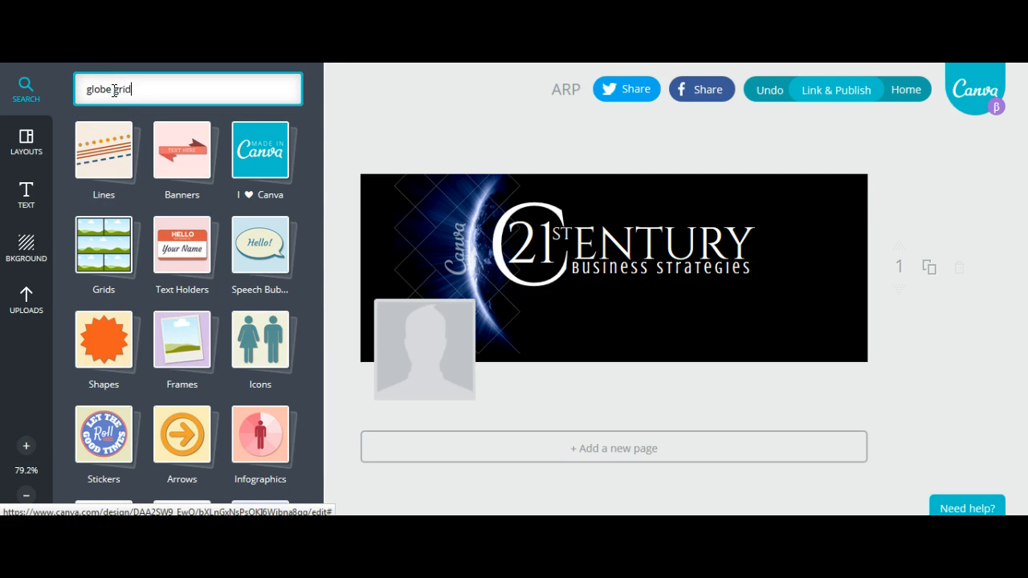
pyautogui.press('Return')
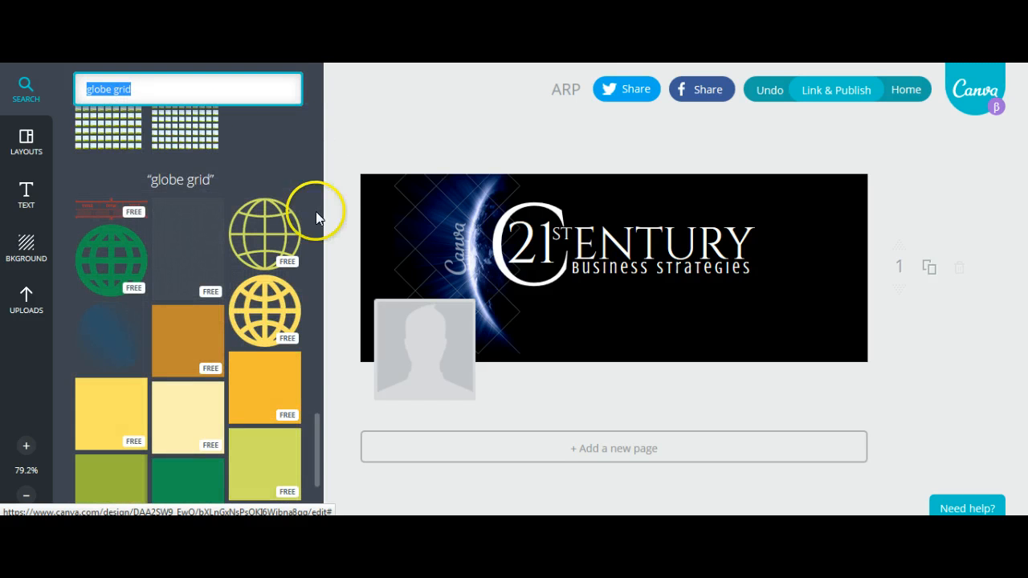
pyautogui.moveTo(320, 428); pyautogui.dragTo(317, 488)
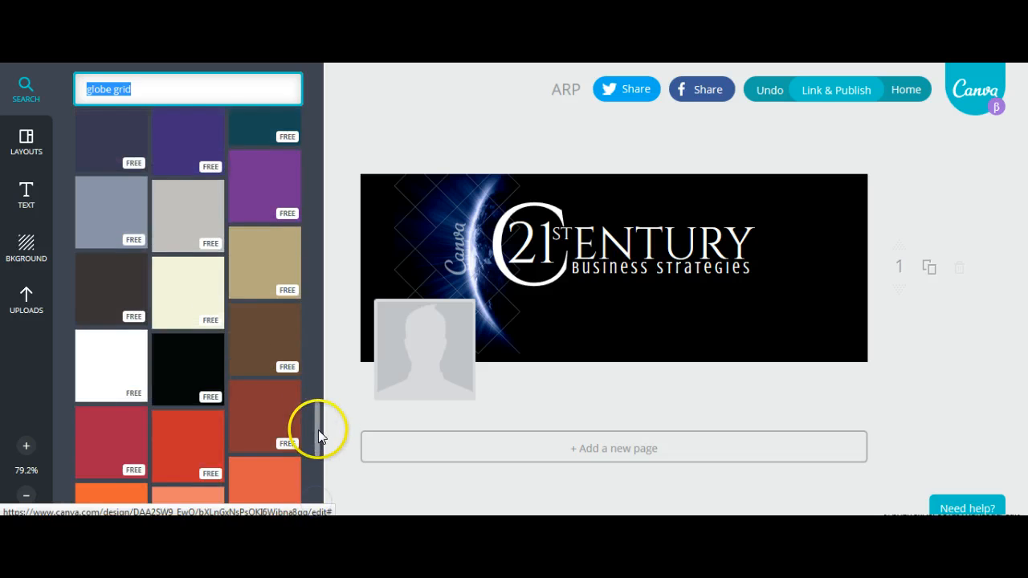
pyautogui.moveTo(317, 436); pyautogui.dragTo(316, 490)
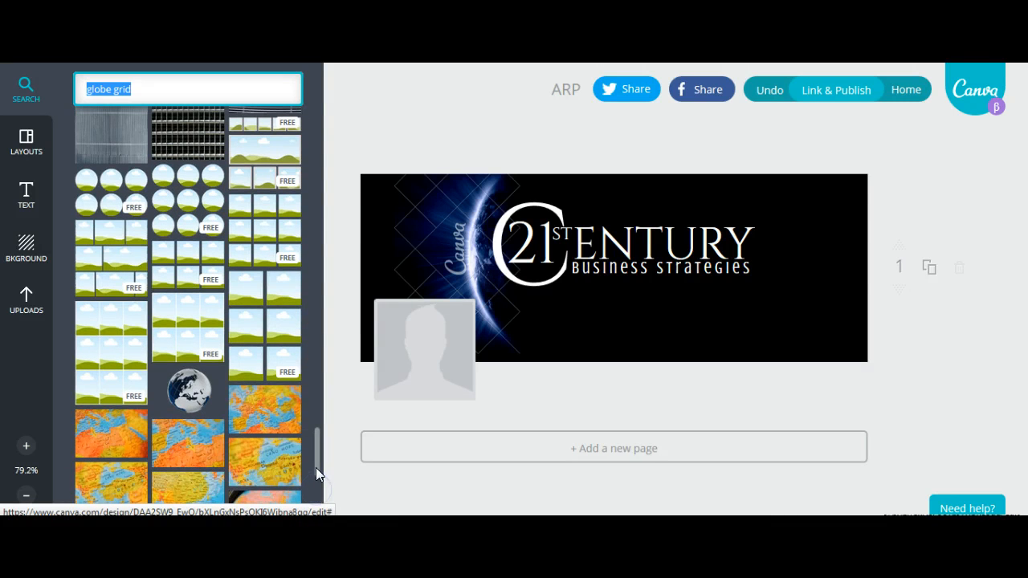
pyautogui.moveTo(317, 444); pyautogui.dragTo(317, 508)
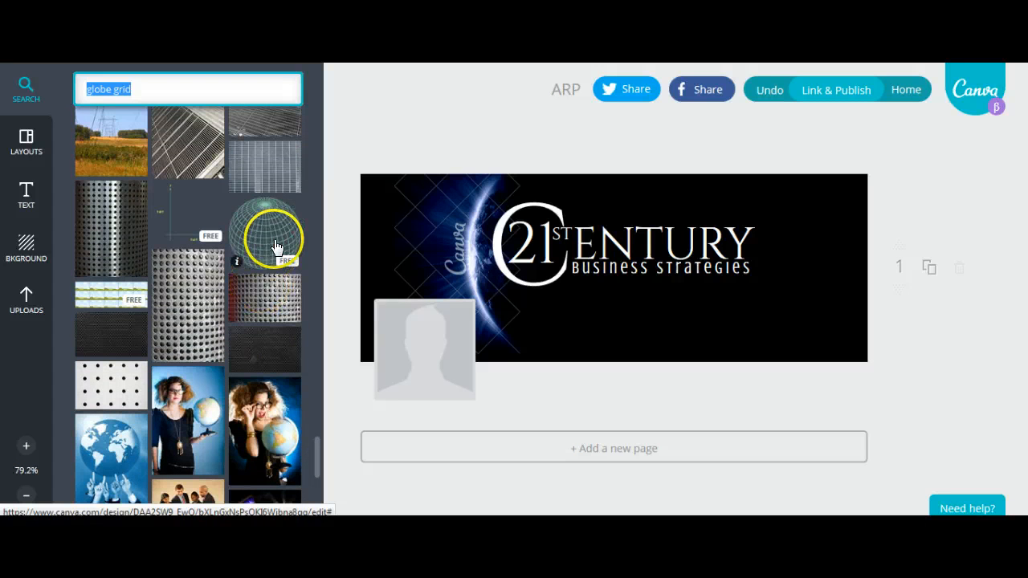
# - Add the free green wireframe globe to the cover, tilt it clockwise and enlarge it beyond the cover's lower edge
pyautogui.click(276, 244)
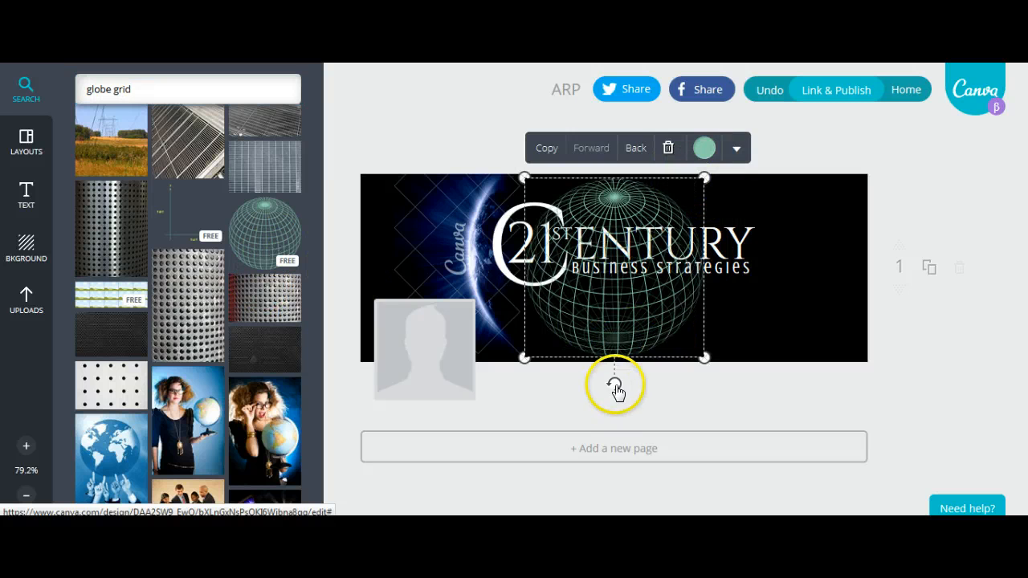
pyautogui.moveTo(615, 387); pyautogui.dragTo(545, 390)
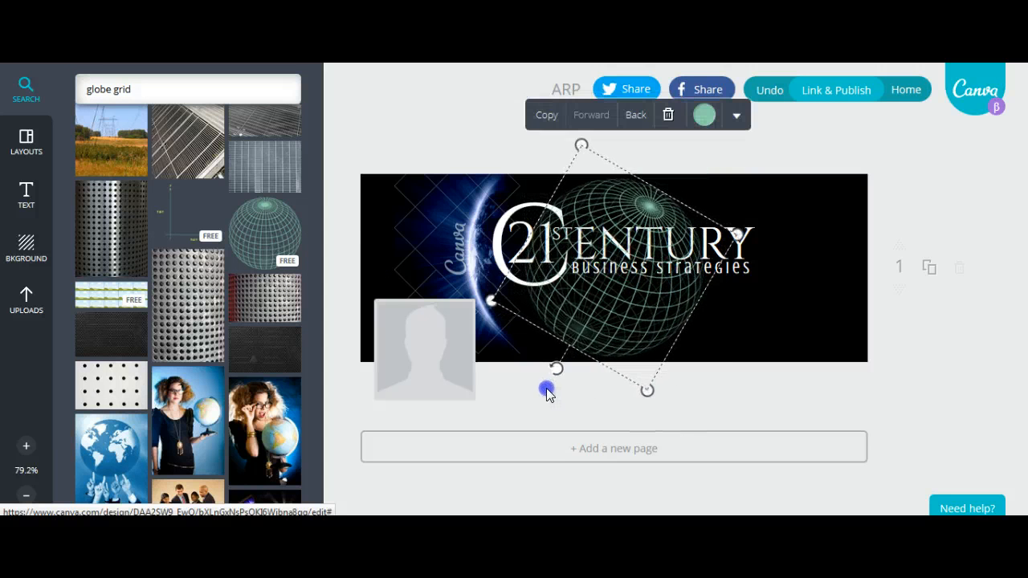
pyautogui.moveTo(647, 389); pyautogui.dragTo(702, 500)
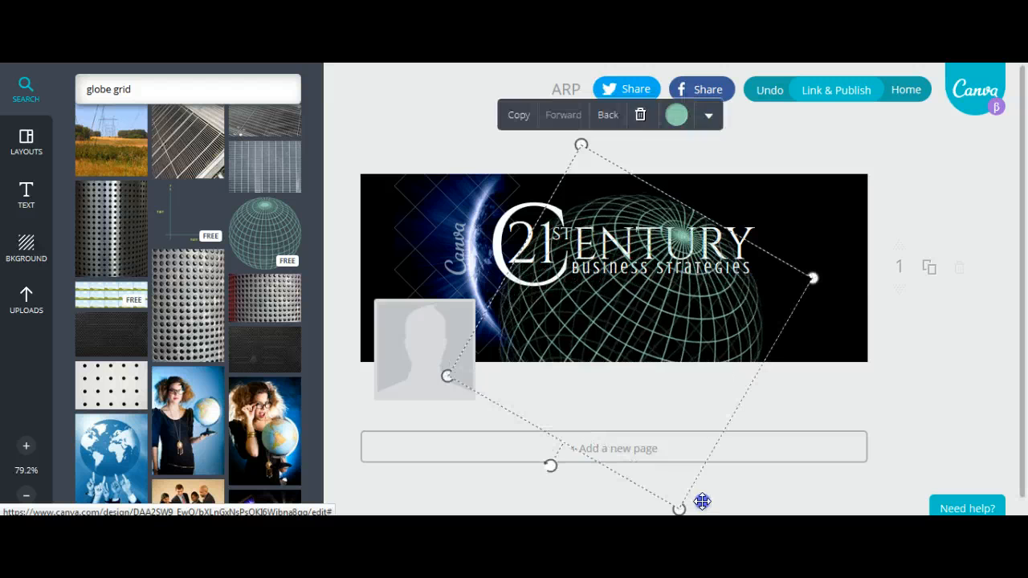
# - Move the wireframe globe to the cover's right edge and enlarge it further so it runs off the cover
pyautogui.moveTo(674, 369); pyautogui.dragTo(810, 344)
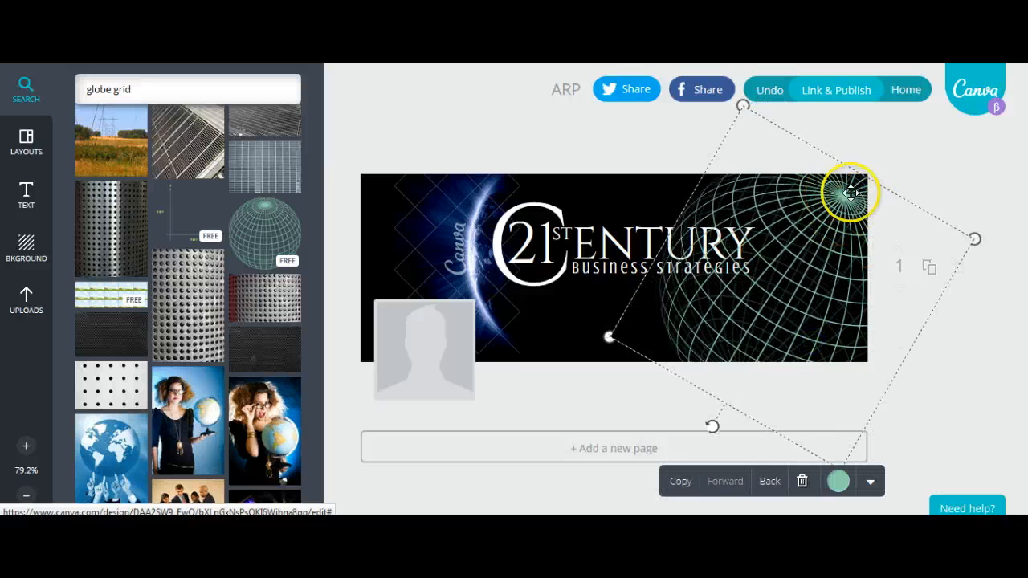
pyautogui.moveTo(795, 343); pyautogui.dragTo(823, 346)
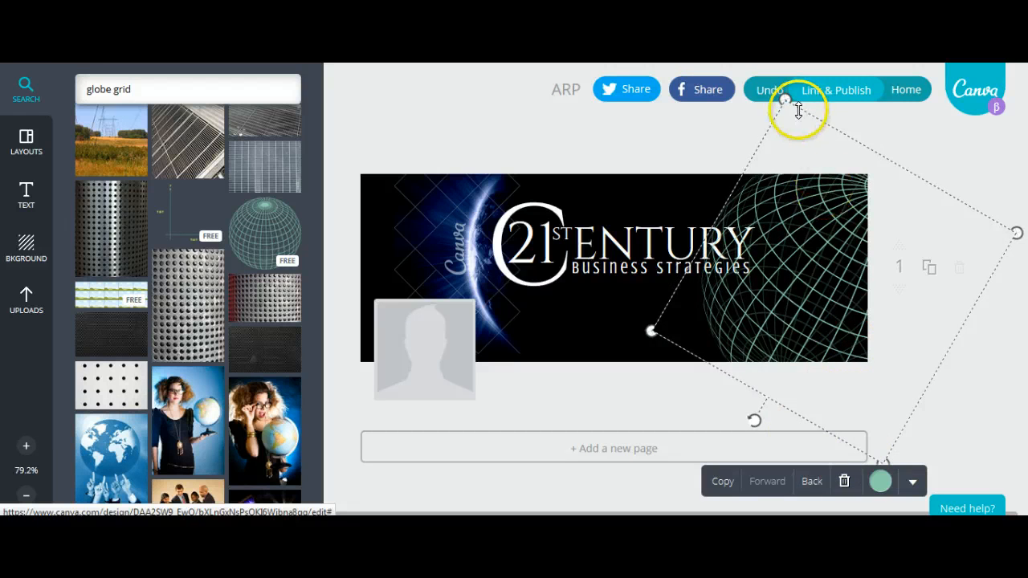
pyautogui.moveTo(785, 98); pyautogui.dragTo(785, 61)
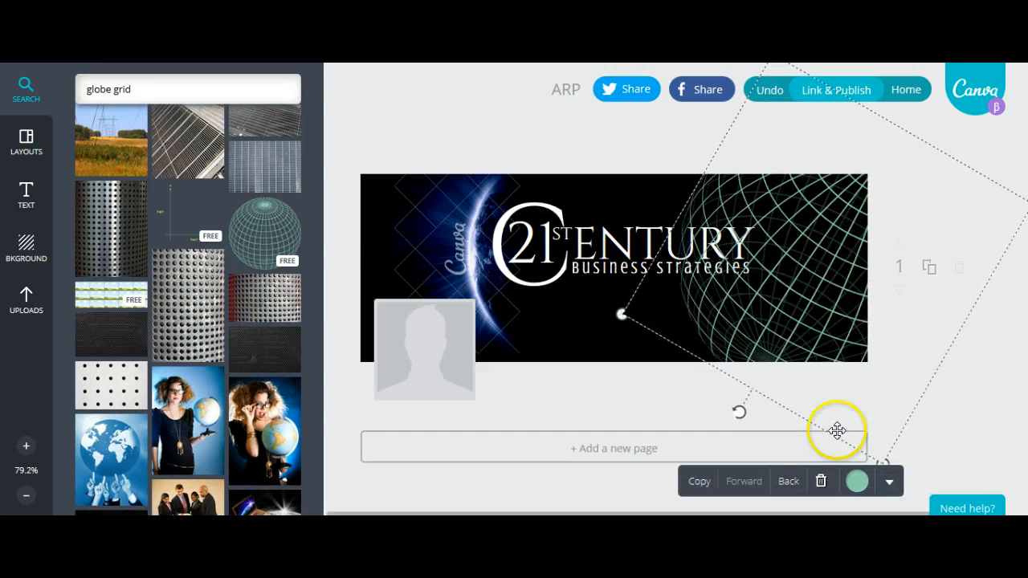
# - Recolor the wireframe globe blue and raise its transparency so it fades into the black background
pyautogui.click(858, 481)
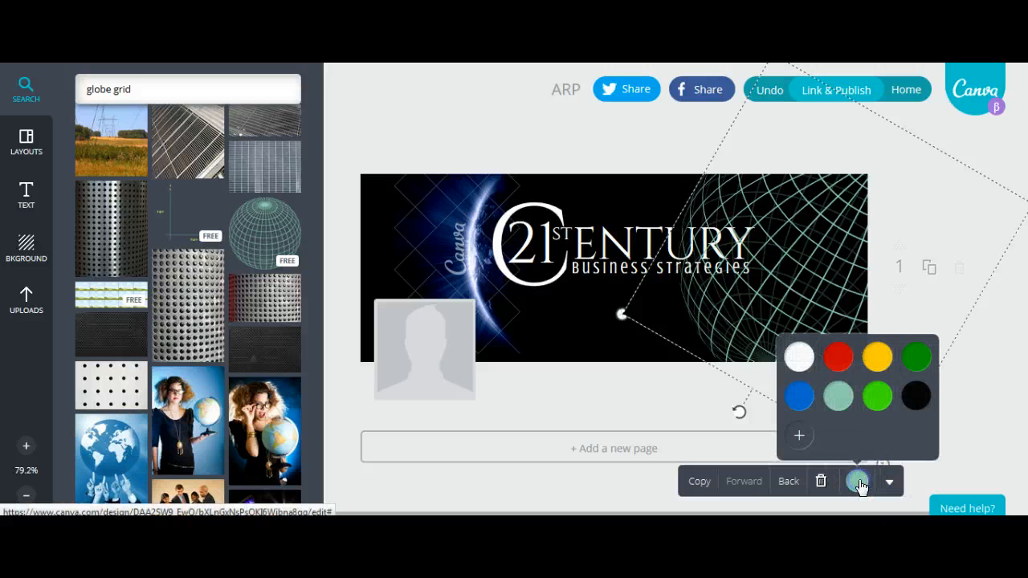
pyautogui.click(800, 398)
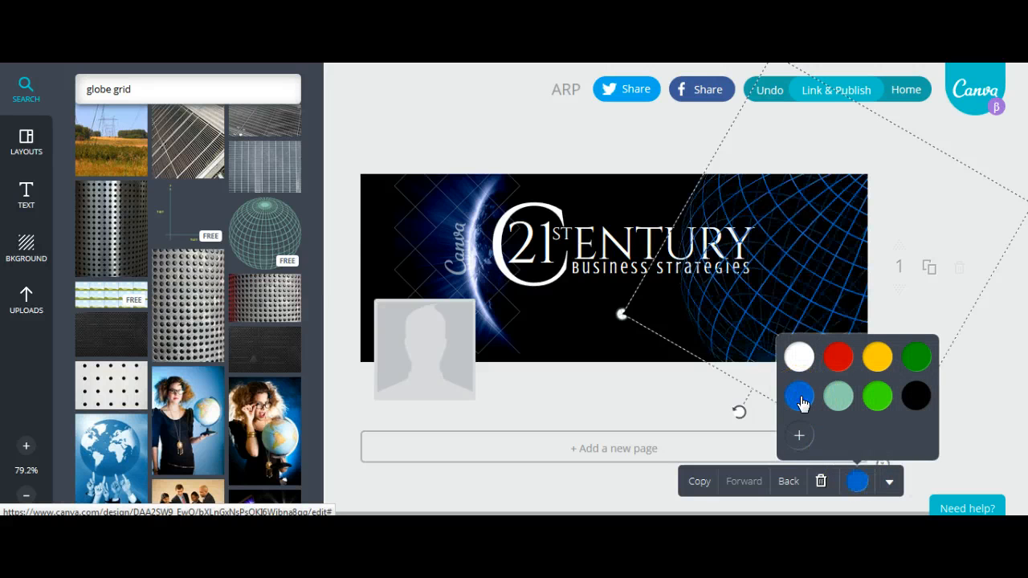
pyautogui.click(888, 481)
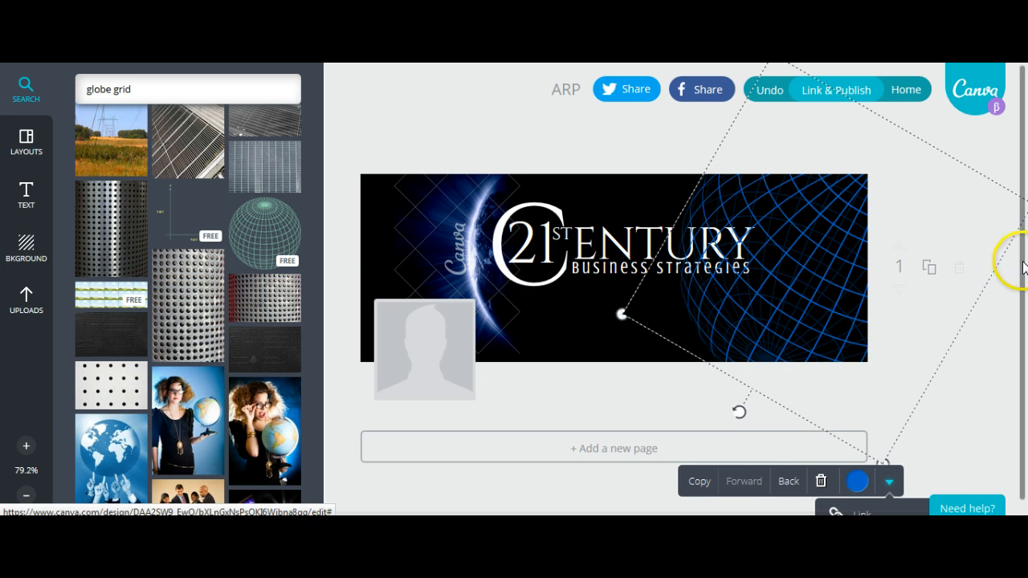
pyautogui.moveTo(1023, 261); pyautogui.dragTo(1024, 347)
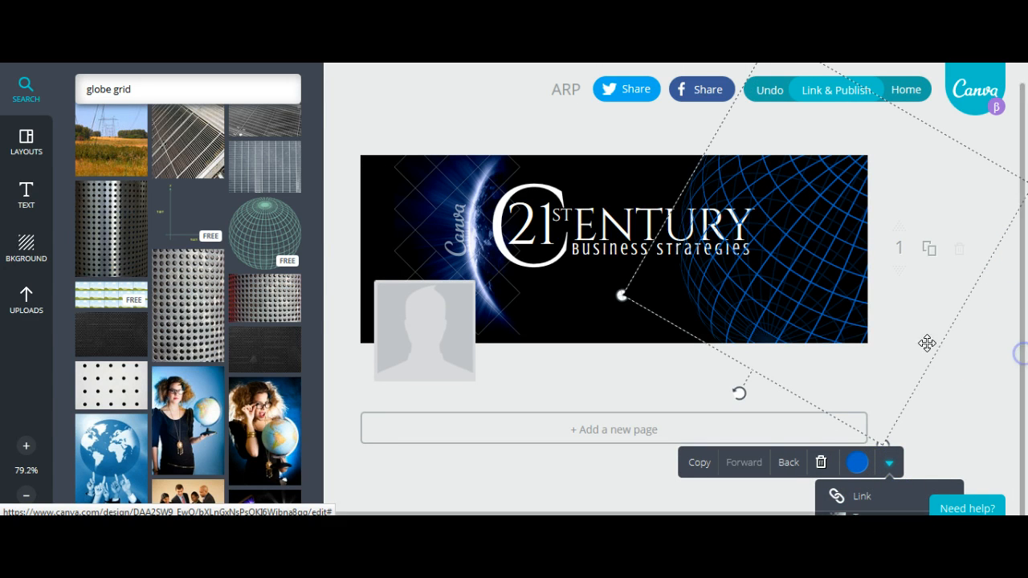
pyautogui.moveTo(910, 344); pyautogui.dragTo(908, 282)
pyautogui.click(886, 472)
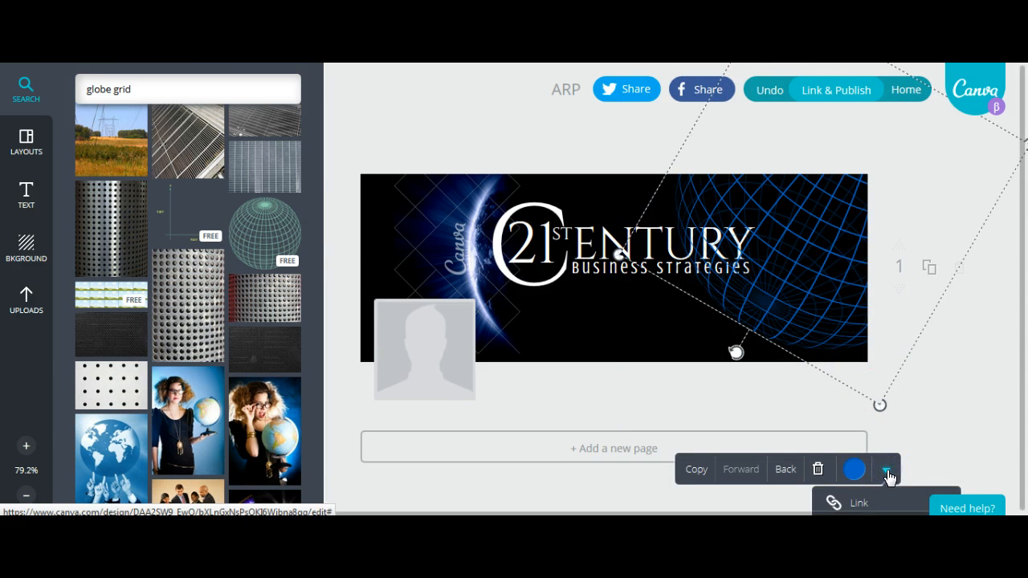
pyautogui.moveTo(1021, 322); pyautogui.dragTo(1022, 386)
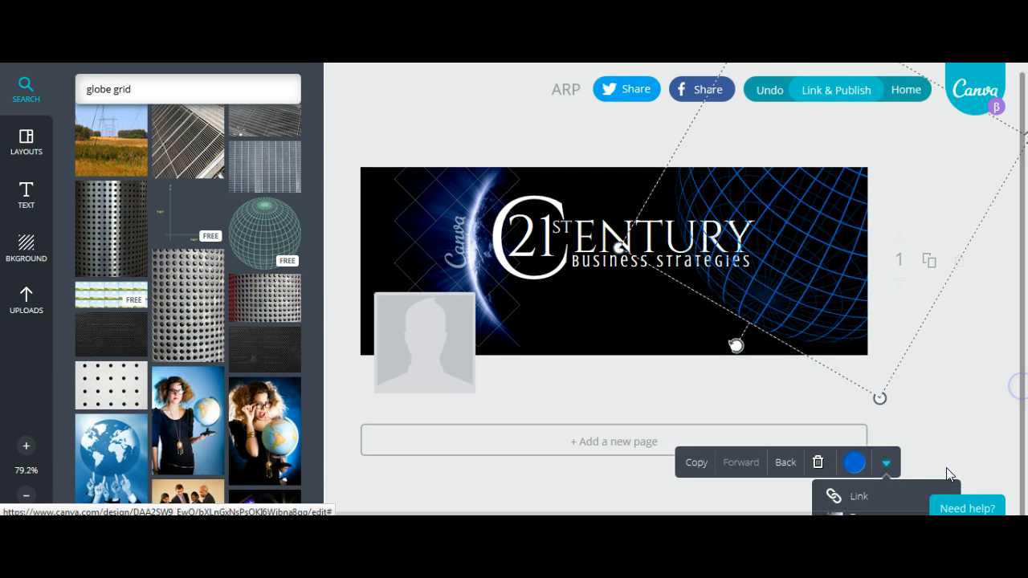
pyautogui.click(885, 513)
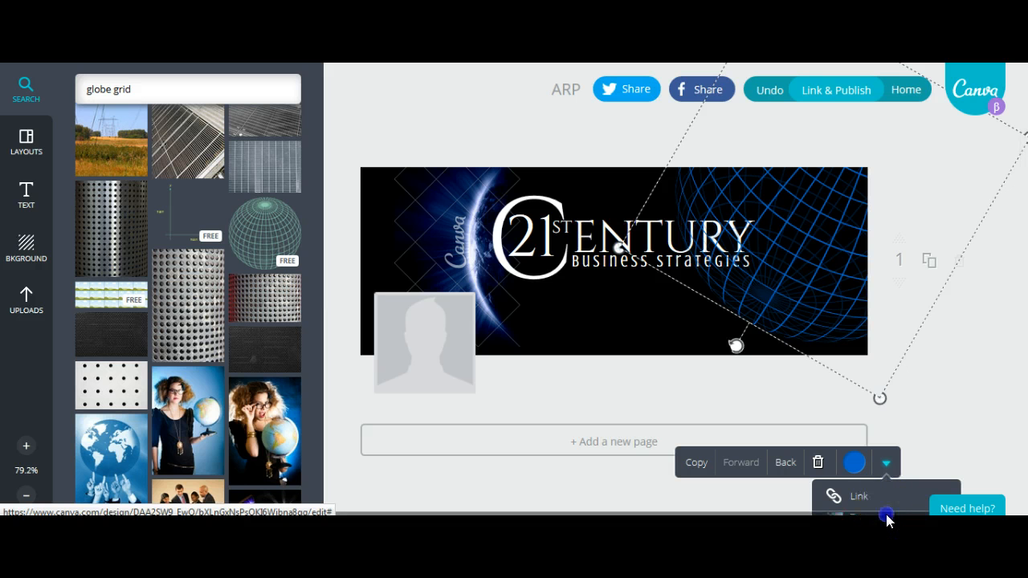
pyautogui.click(881, 514)
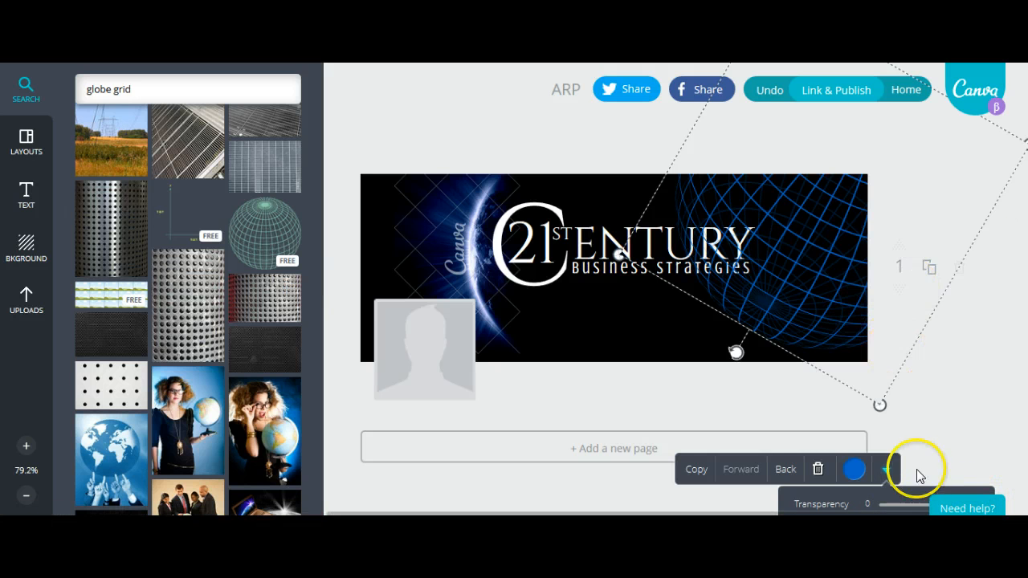
pyautogui.click(925, 504)
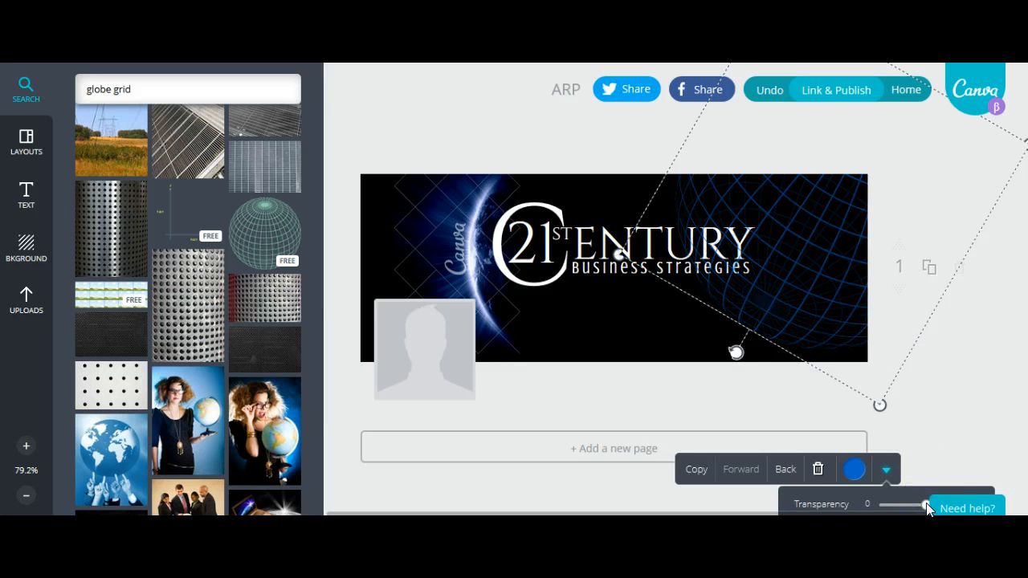
pyautogui.moveTo(925, 504); pyautogui.dragTo(910, 505)
# - Move the faded blue globe grid back down on the cover and send it behind the logo text
pyautogui.moveTo(899, 307); pyautogui.dragTo(900, 362)
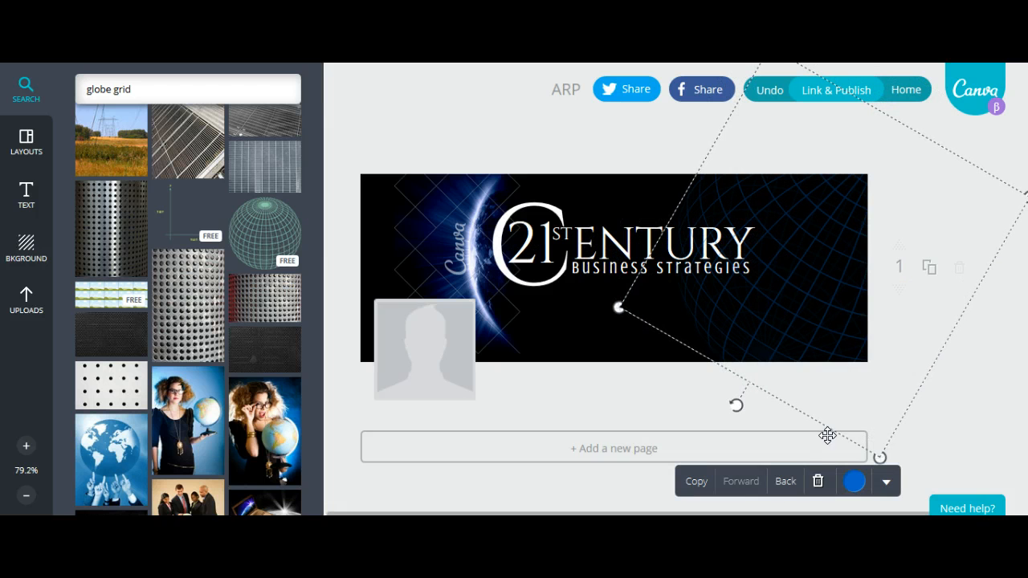
pyautogui.click(791, 485)
pyautogui.click(789, 485)
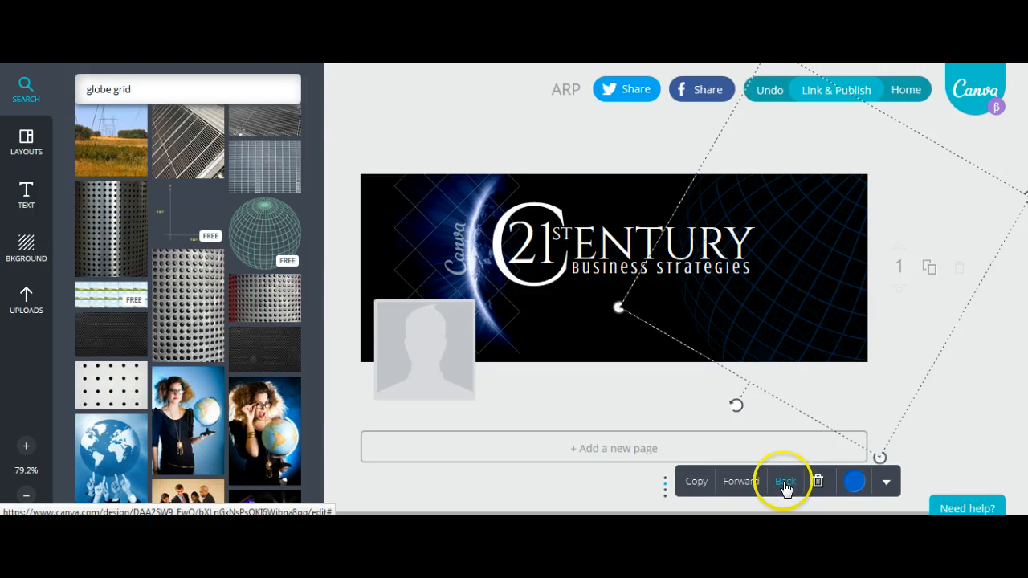
pyautogui.click(687, 440)
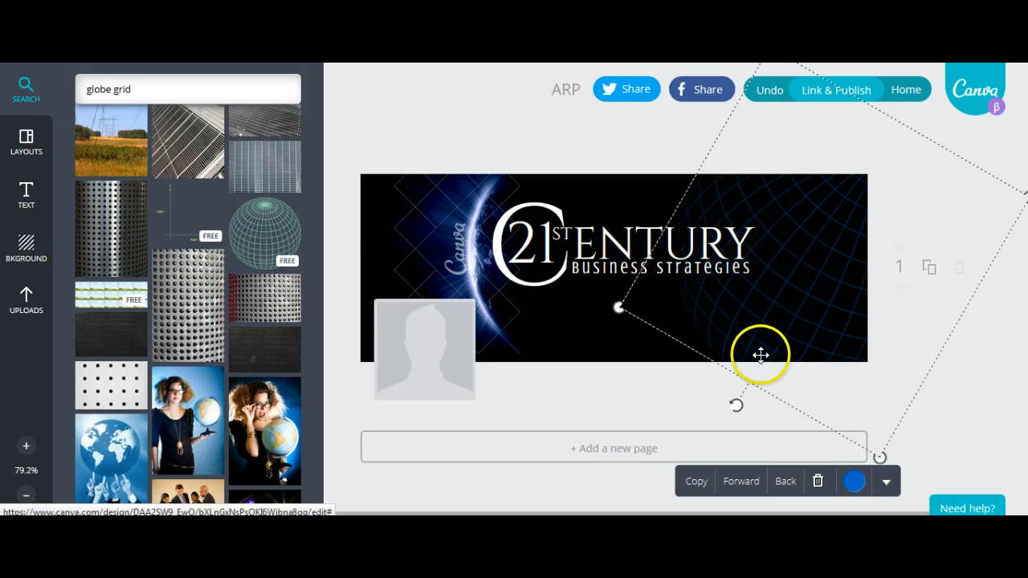
pyautogui.click(617, 410)
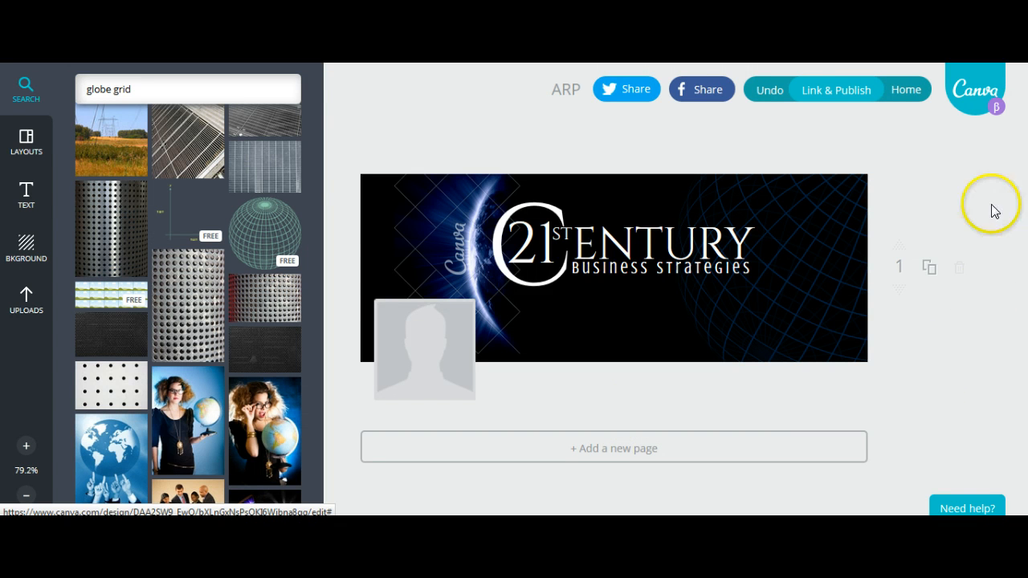
# - Start publishing the cover as an image, review the premium elements to purchase, and close the purchase dialog without paying
pyautogui.click(835, 91)
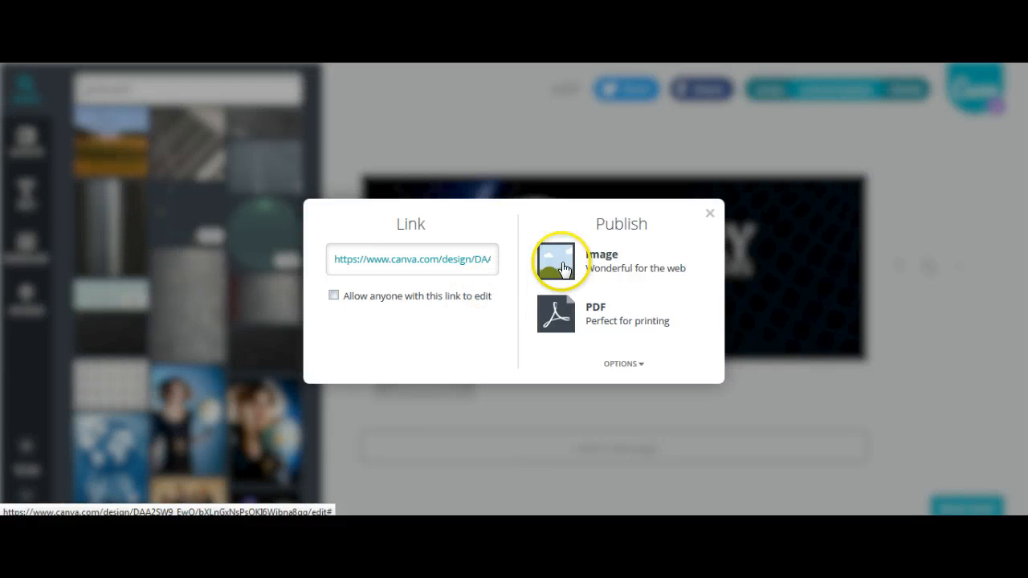
pyautogui.click(608, 256)
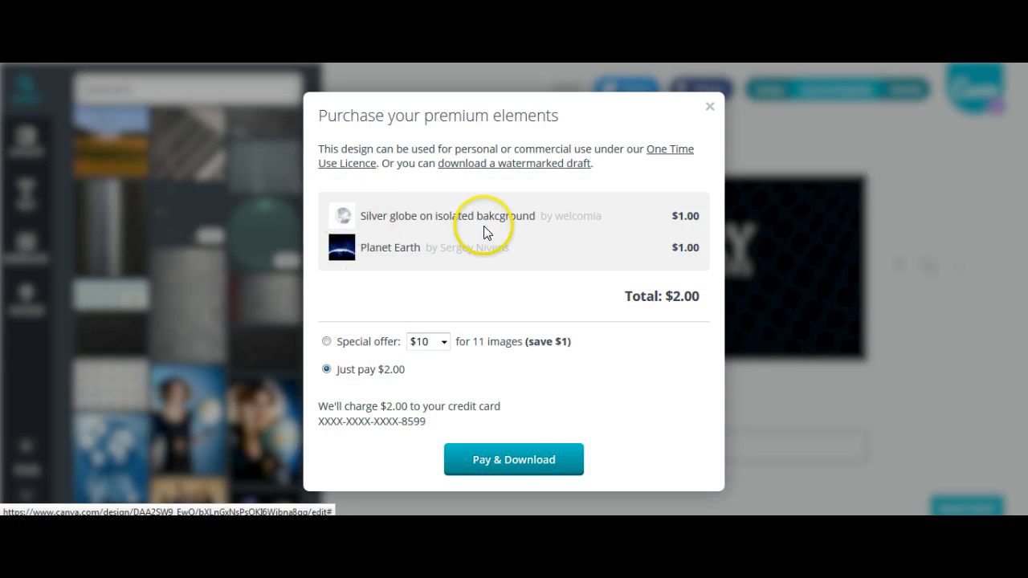
pyautogui.click(343, 217)
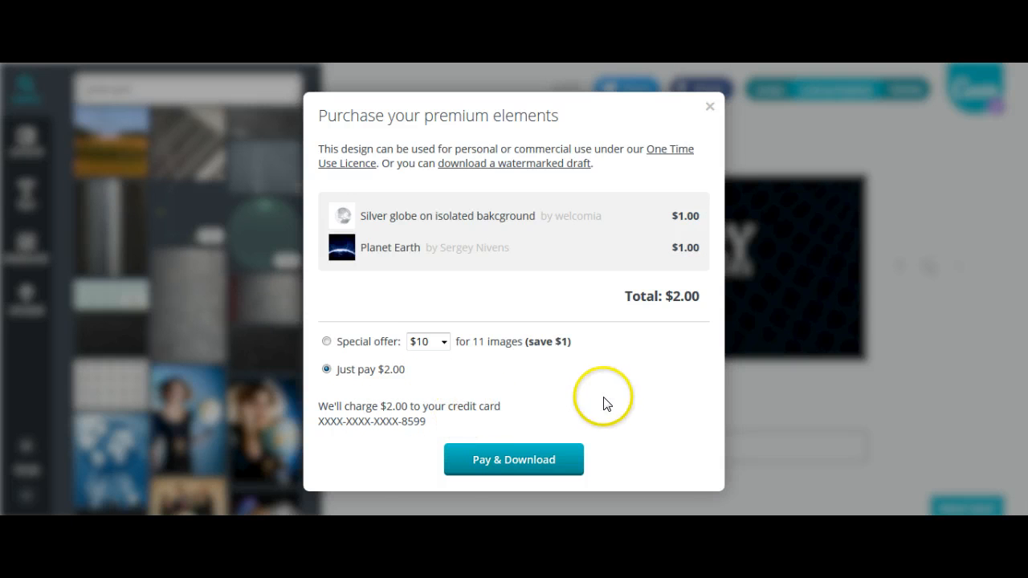
pyautogui.click(708, 106)
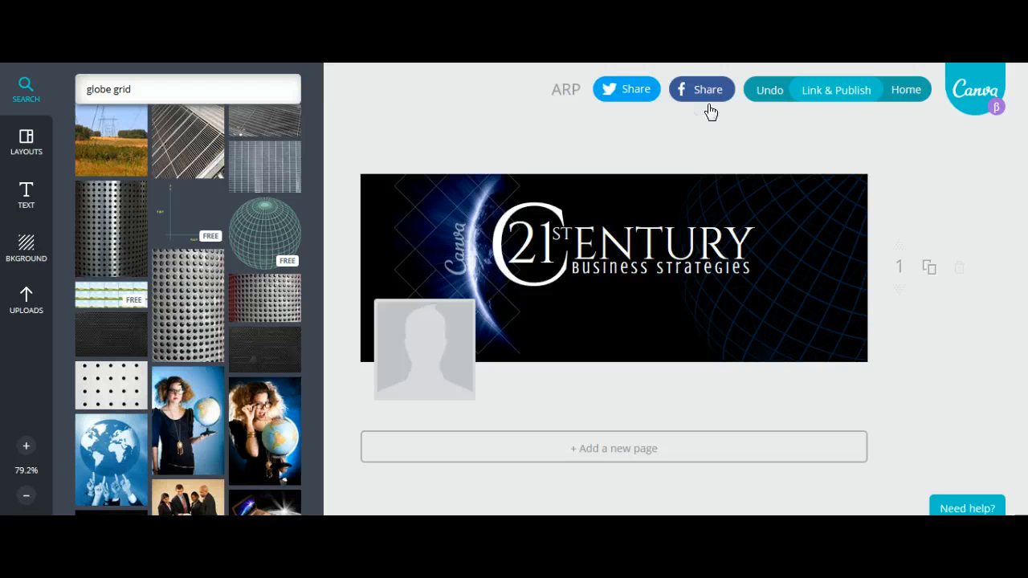